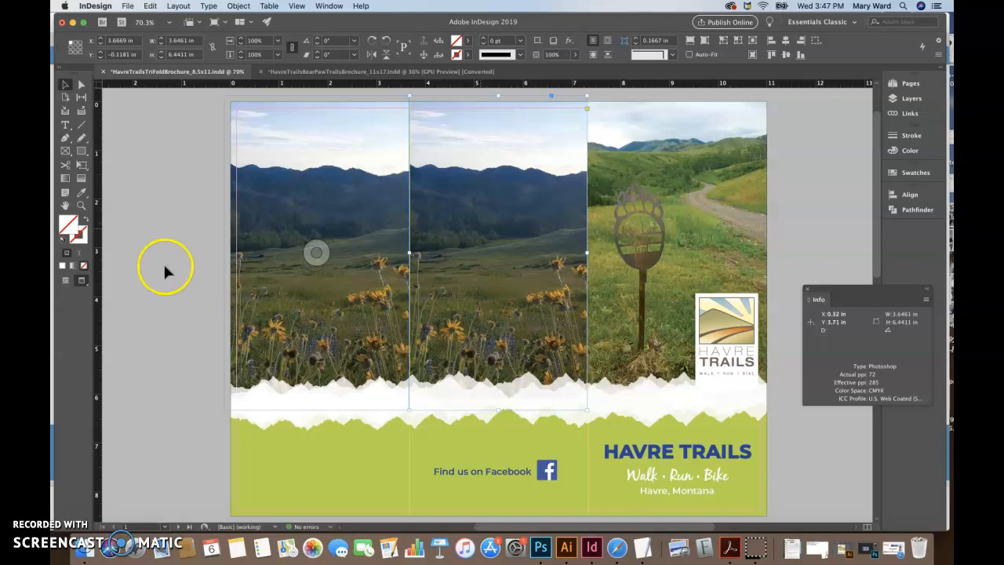
Select the overlapping white jagged mountain shapes across the left panels and nudge them up to Y 5.5487 in.
left_click(175, 311)
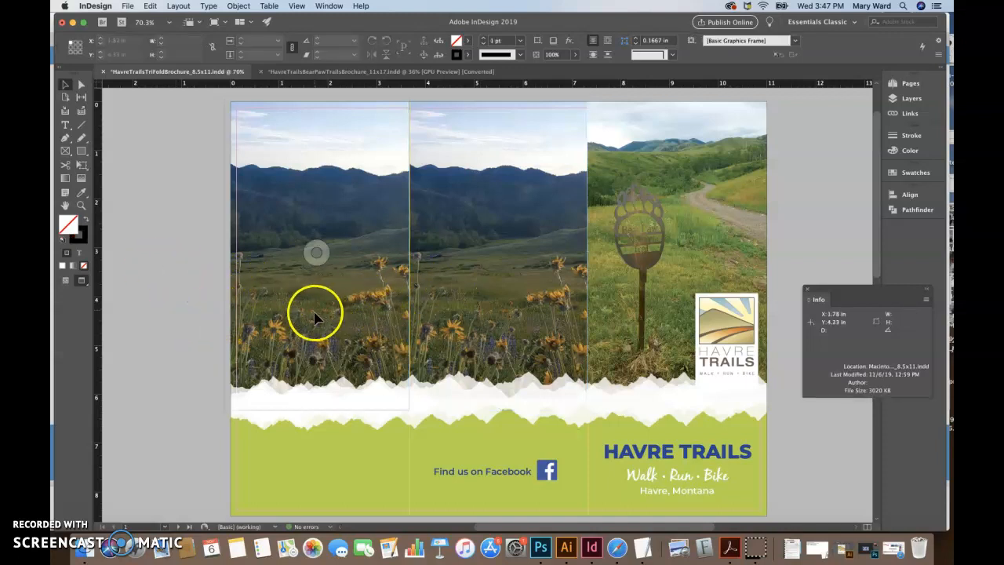
left_click(326, 414)
left_click_drag(197, 360, 348, 439)
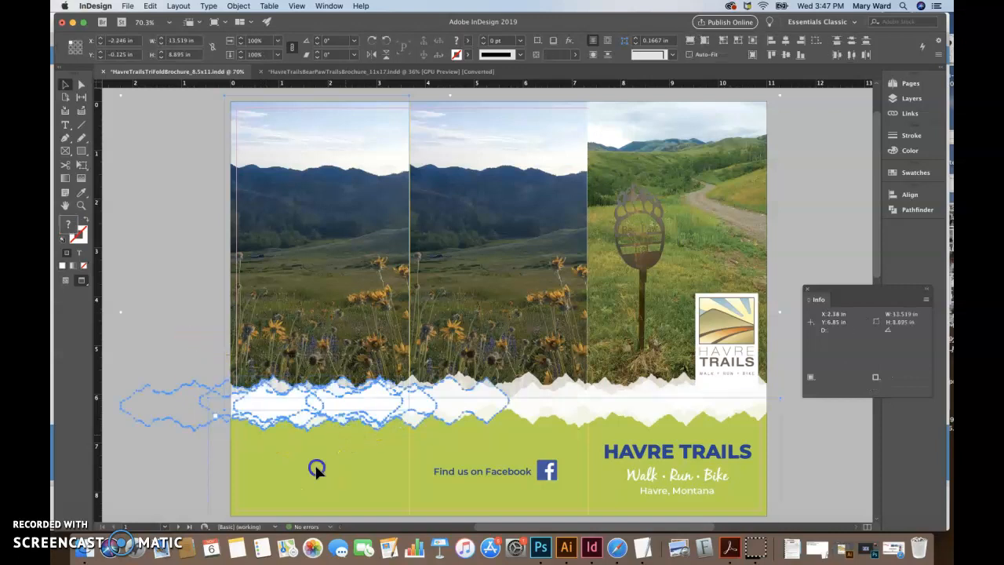
left_click(304, 329)
left_click(181, 325)
left_click_drag(122, 322, 333, 431)
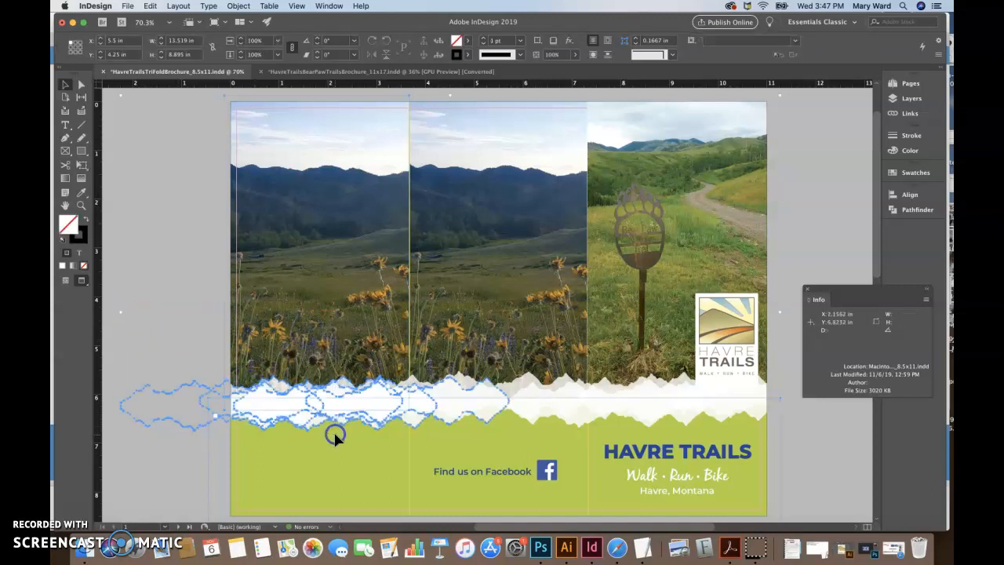
left_click(305, 326, "shift")
left_click(316, 252, "shift")
left_click(289, 455, "shift")
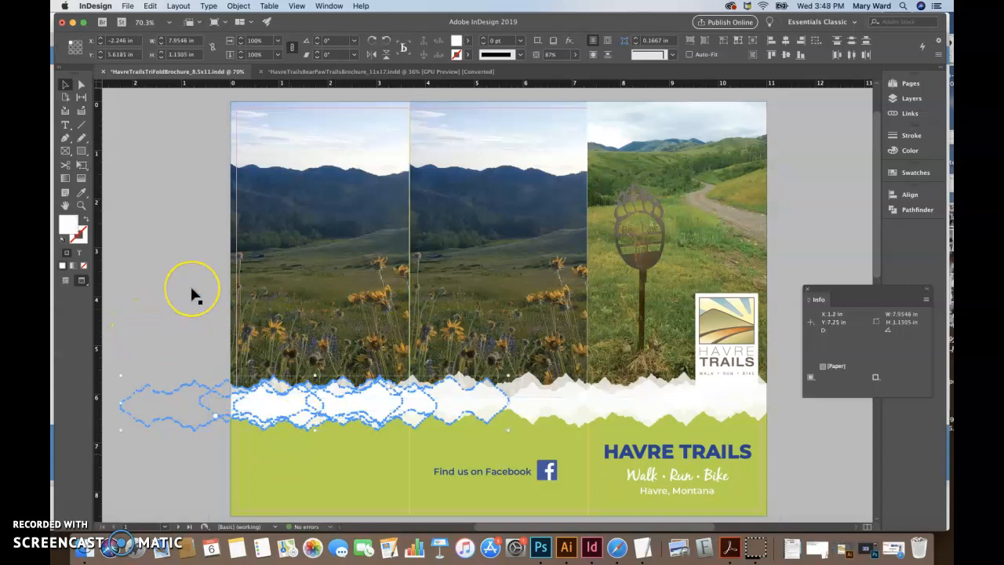
key("Up")
key("Up")
key("Up")
key("Up")
key("Up")
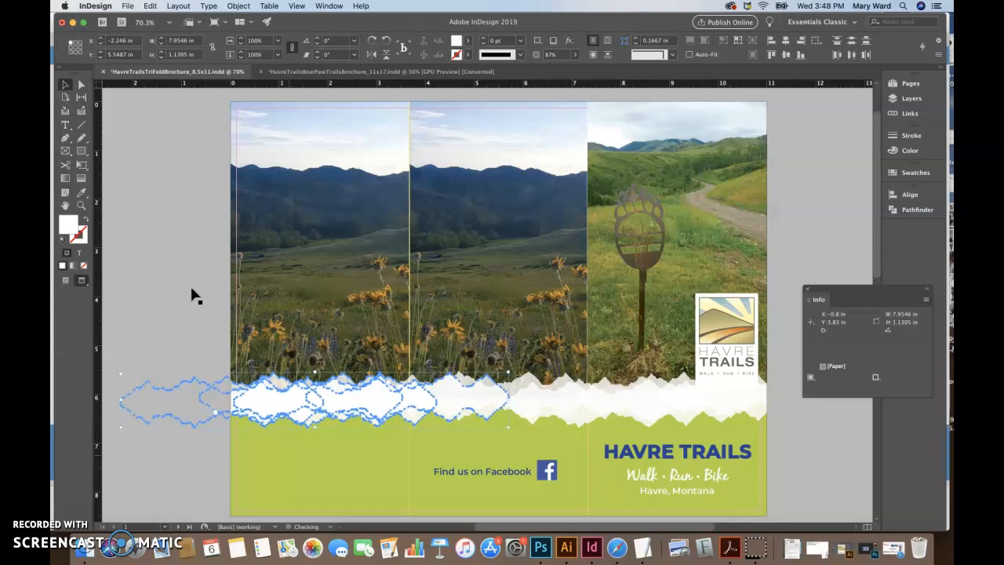
left_click(186, 268)
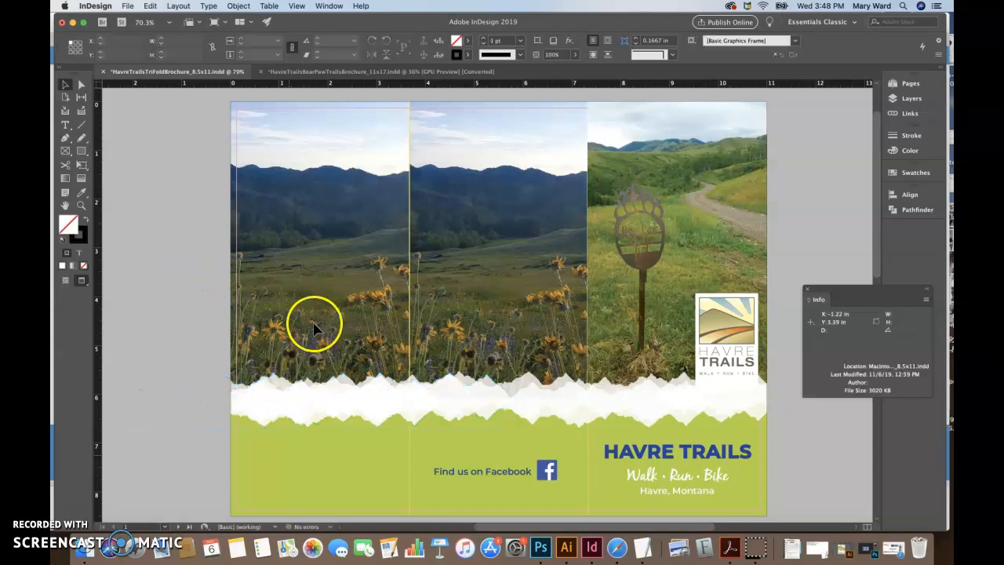
Dock the floating Info panel with the collapsed panels below Pathfinder and leave it collapsed.
left_click_drag(824, 296, 898, 225)
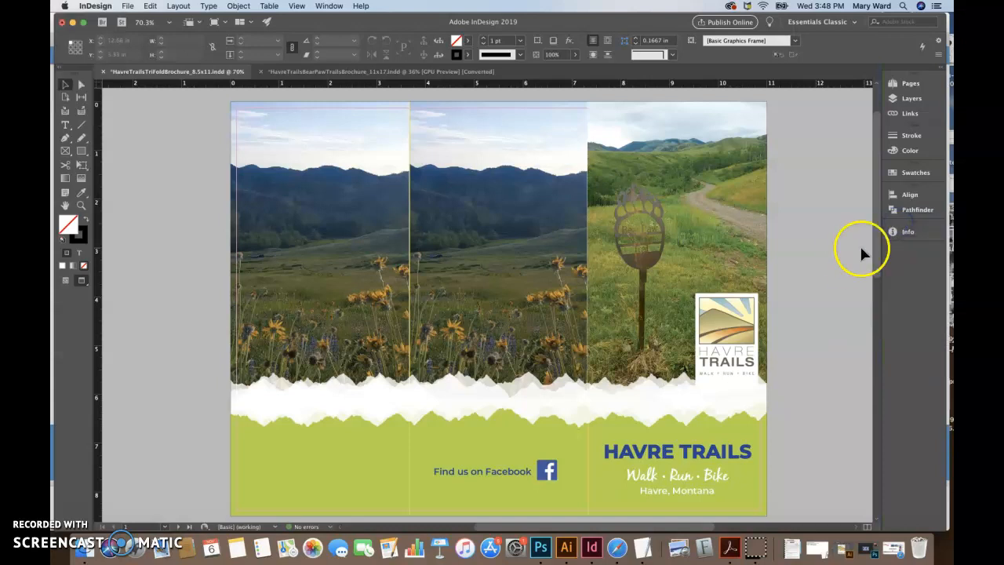
left_click(922, 237)
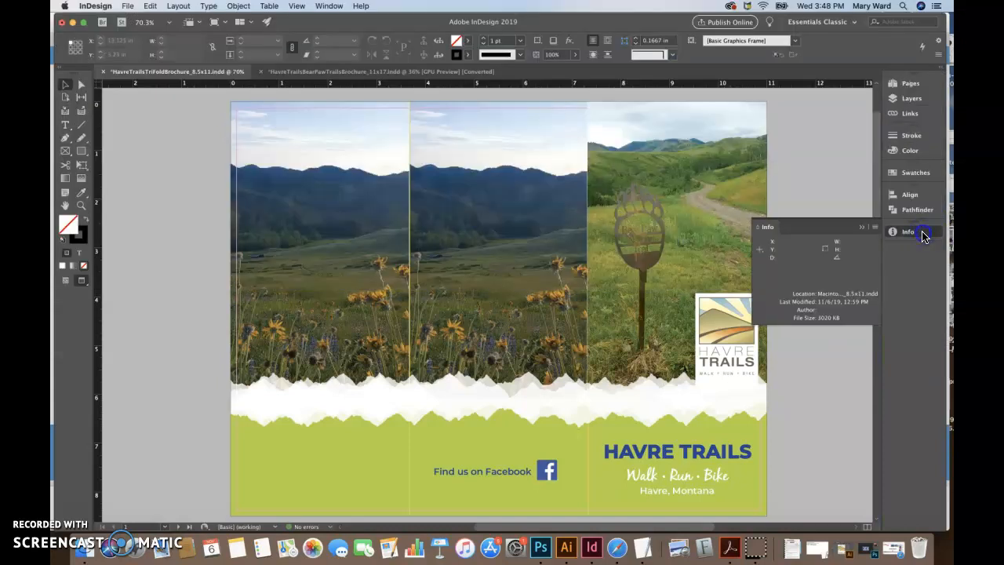
left_click(923, 235)
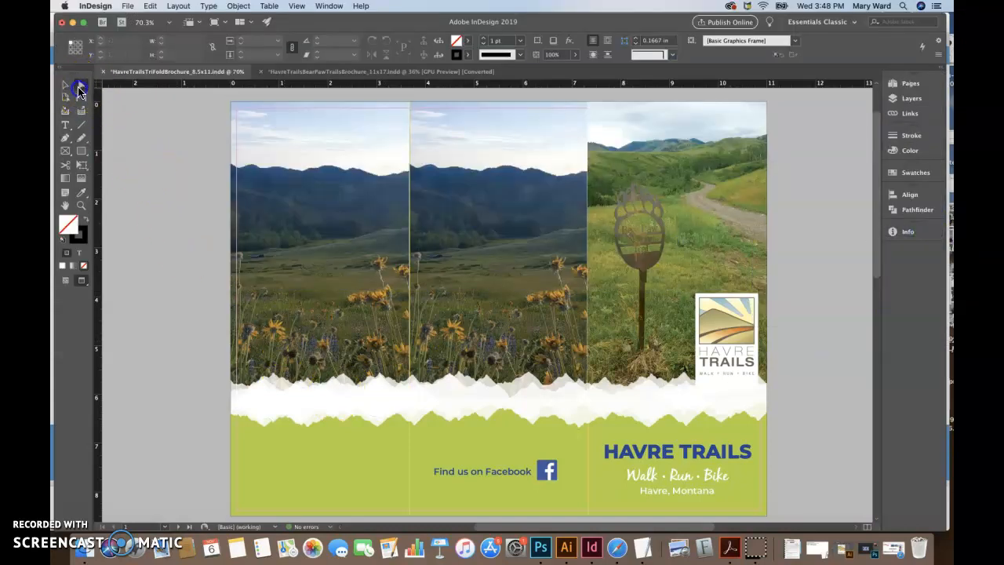
Delete the left panel's duplicate photo and extend the middle photo's frame left past the page edge, to about 7.65 in wide.
left_click(66, 84)
left_click(282, 139)
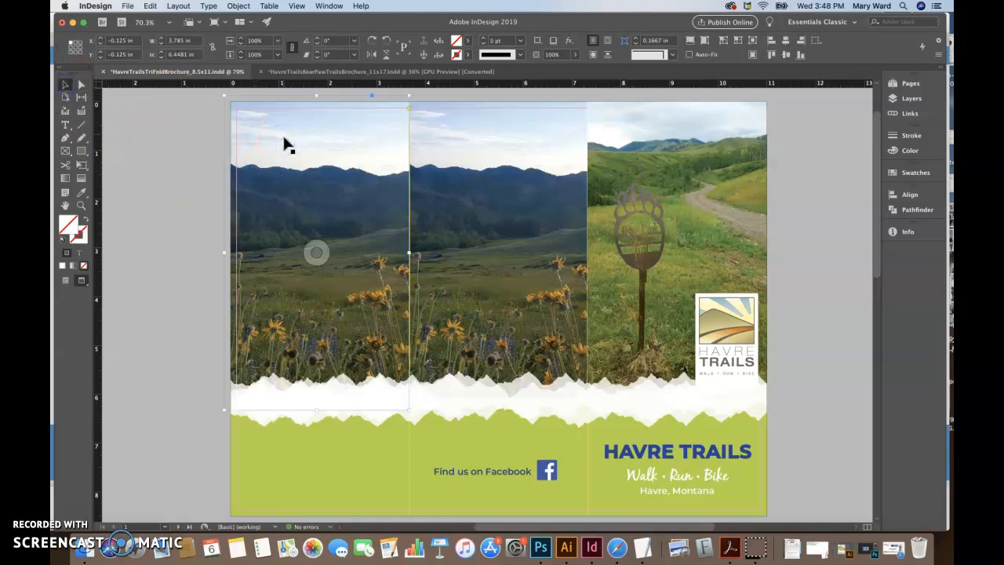
key("Delete")
left_click(445, 171)
left_click_drag(409, 253, 213, 253)
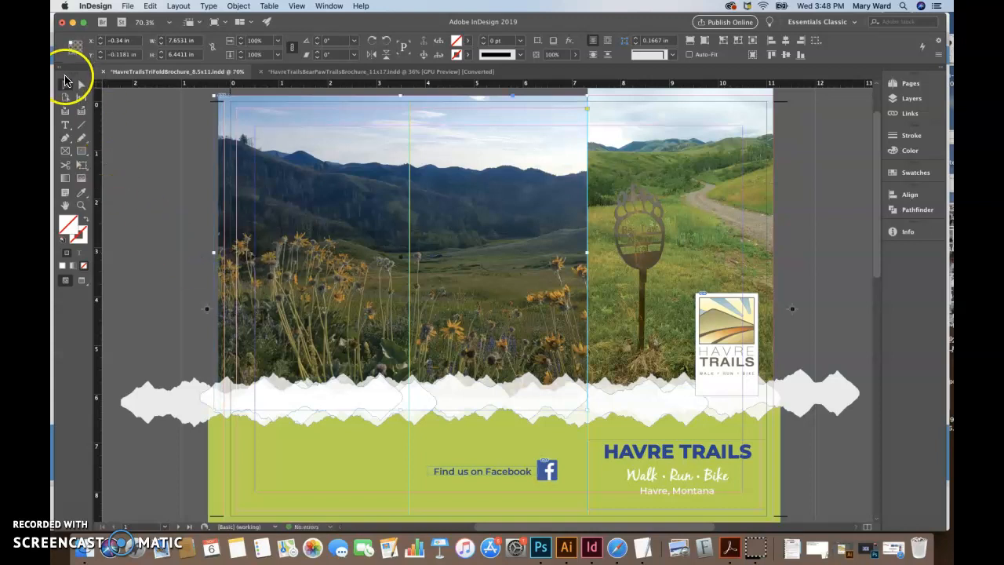
left_click(141, 125)
left_click(167, 226)
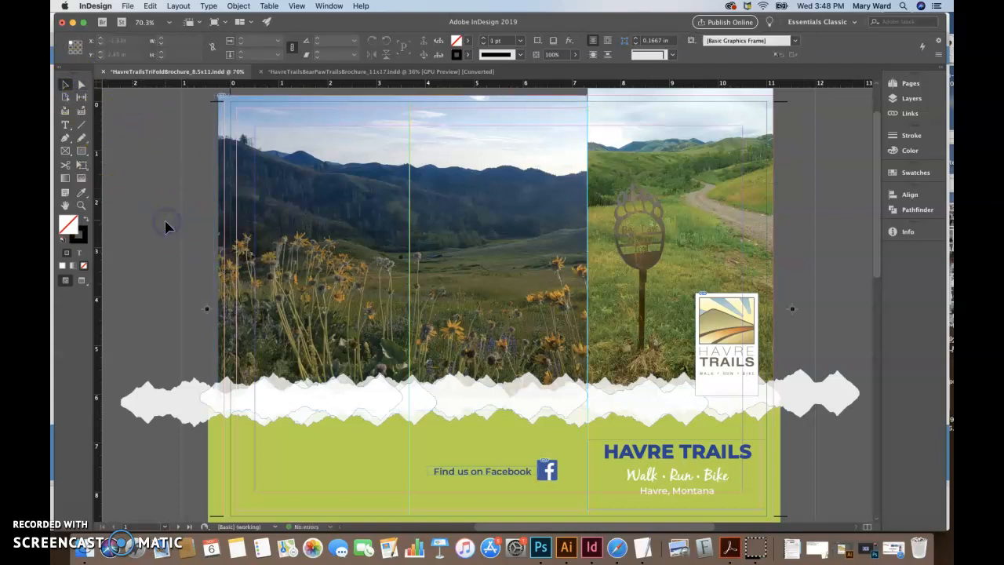
Examine the page in preview mode and check how far the photo contents extend beyond their frames.
key("w")
key("w")
key("w")
left_click(132, 126)
left_click(81, 85)
left_click(338, 250)
left_click(612, 246)
left_click(523, 258)
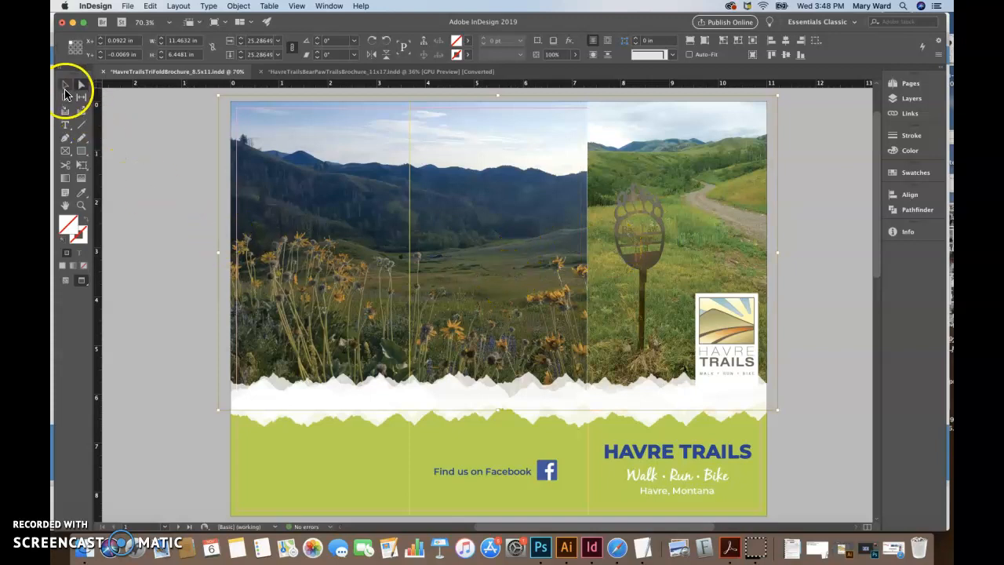
left_click(65, 84)
left_click(137, 153)
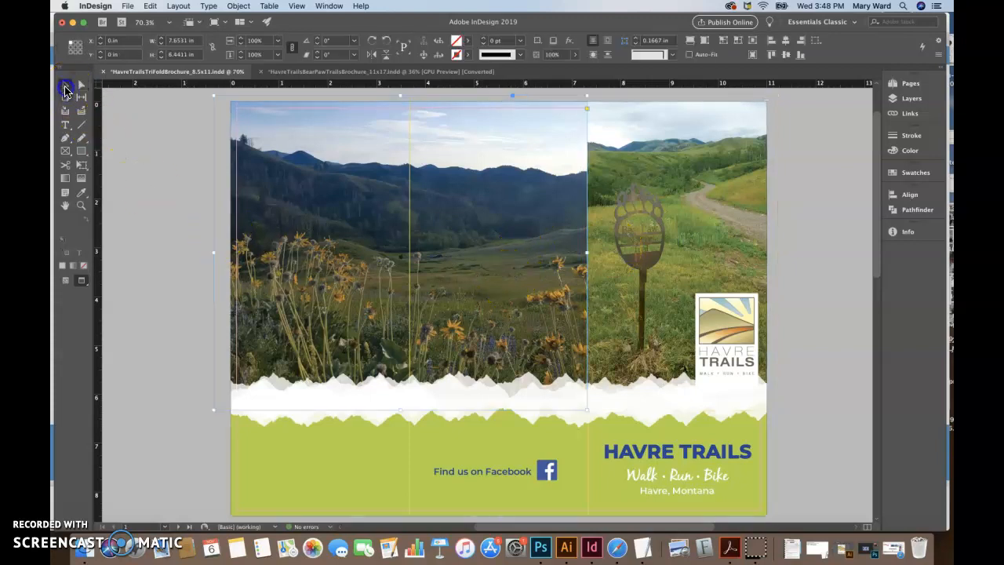
Send the green background rectangle to the back of the stacking order.
left_click(441, 453)
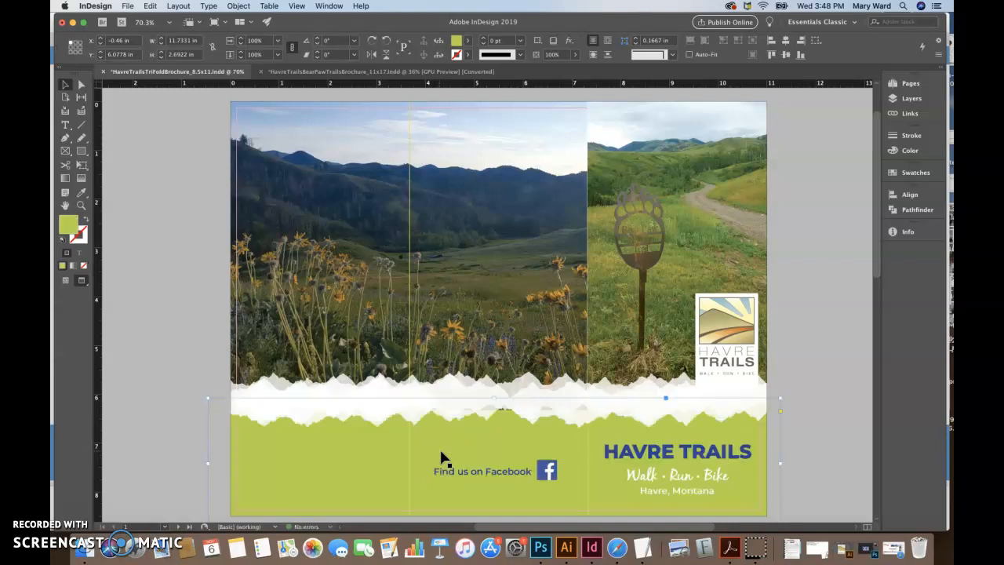
key("super+shift+bracketright")
key("super+shift+bracketleft")
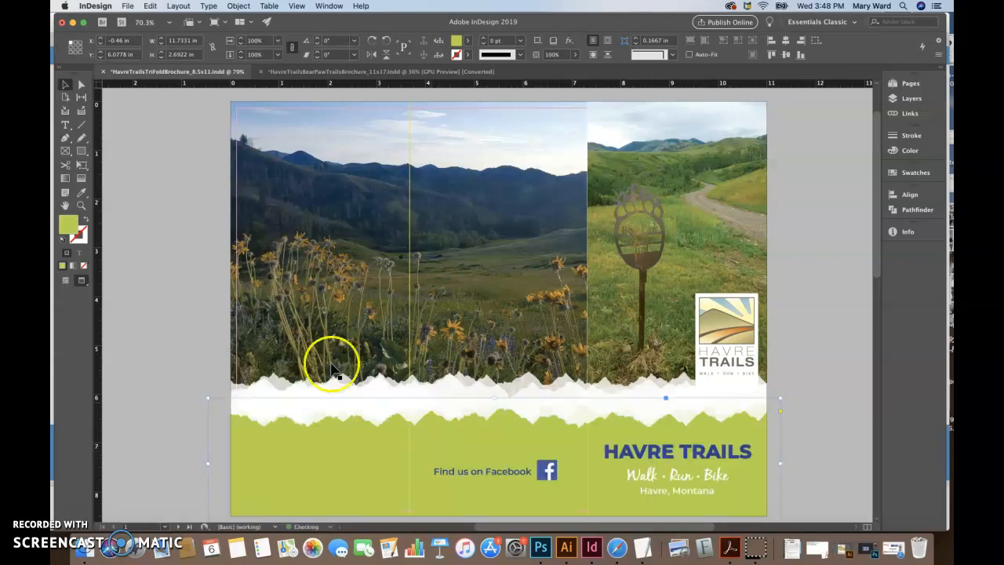
left_click(179, 327)
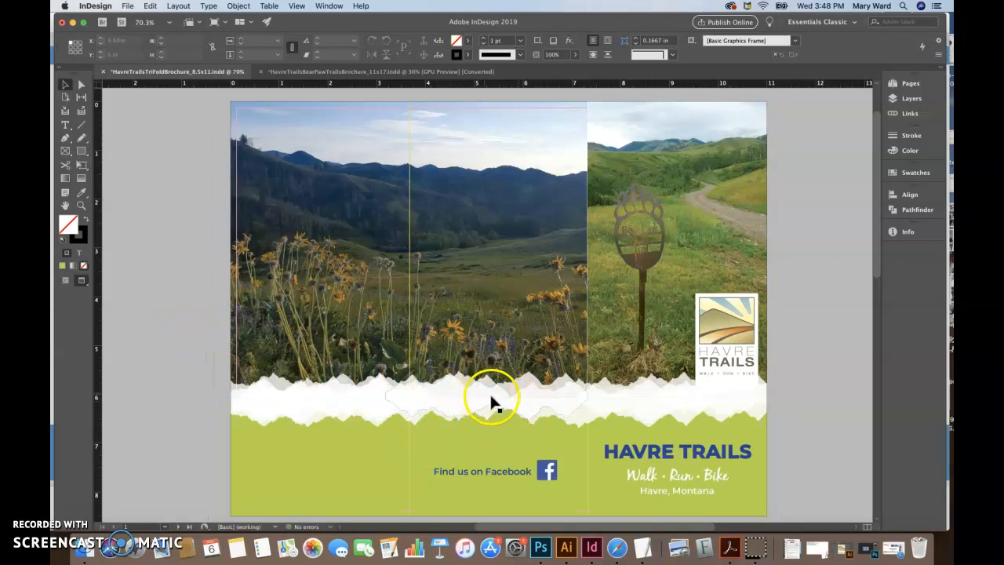
Duplicate the white jagged mountain shape across the middle panel's torn edge, placing it at X 3.5281 in, Y 6.75 in.
left_click(365, 404)
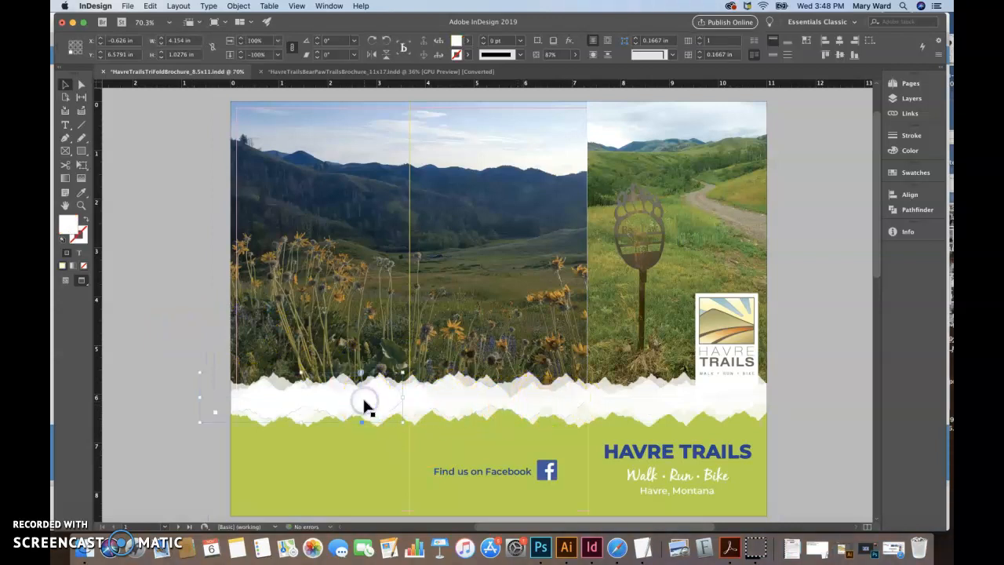
left_click_drag(365, 405, 495, 408)
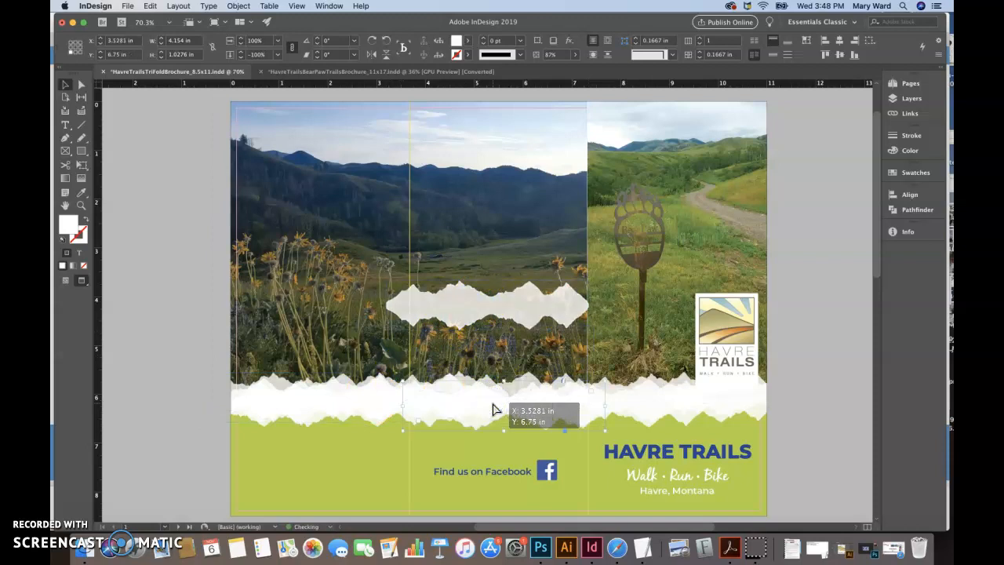
left_click(794, 436)
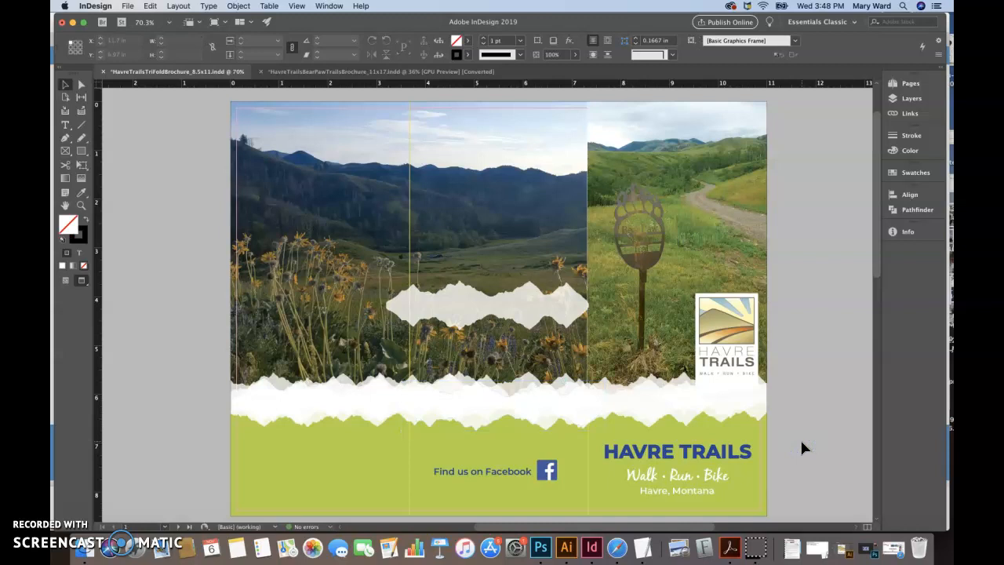
left_click(800, 447)
Delete the stray white mountain shape lying over the middle panel's photo.
left_click(529, 304)
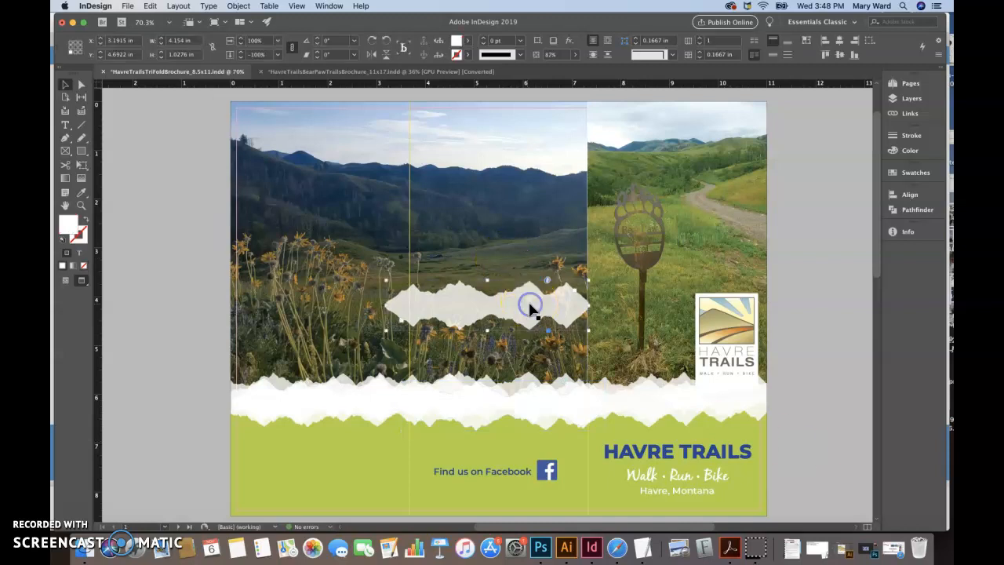
key("Delete")
left_click(757, 426)
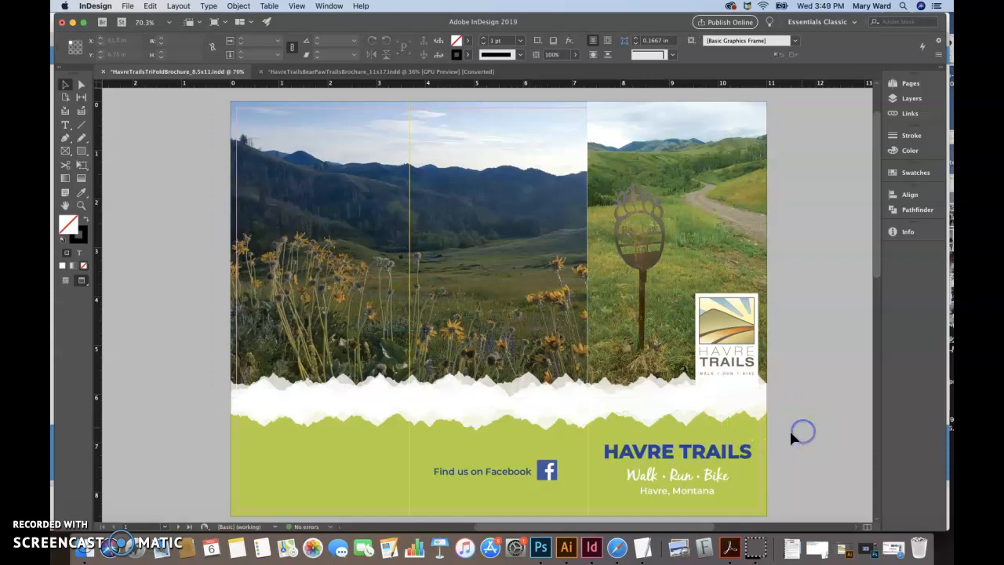
left_click(582, 467)
left_click(408, 472)
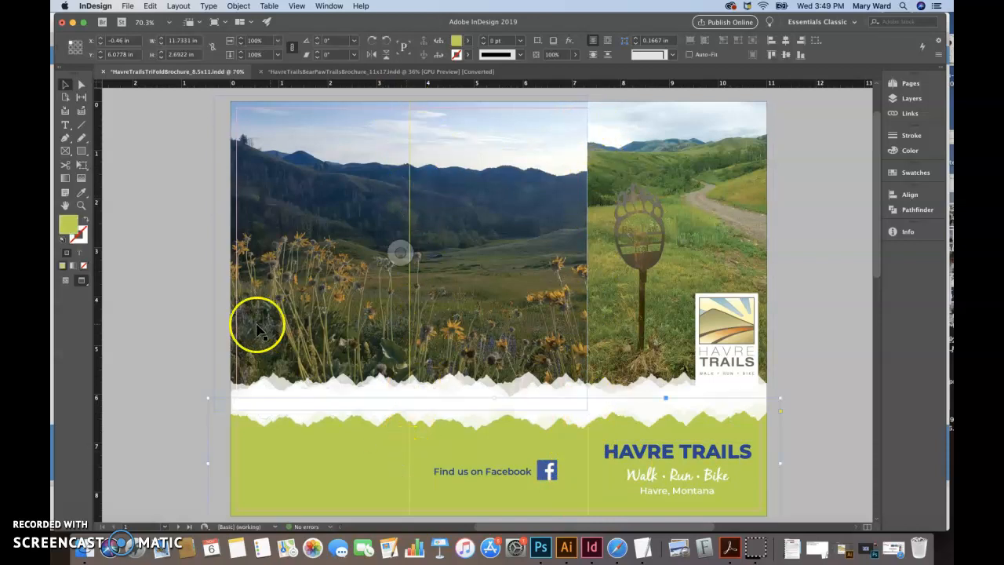
left_click(198, 312)
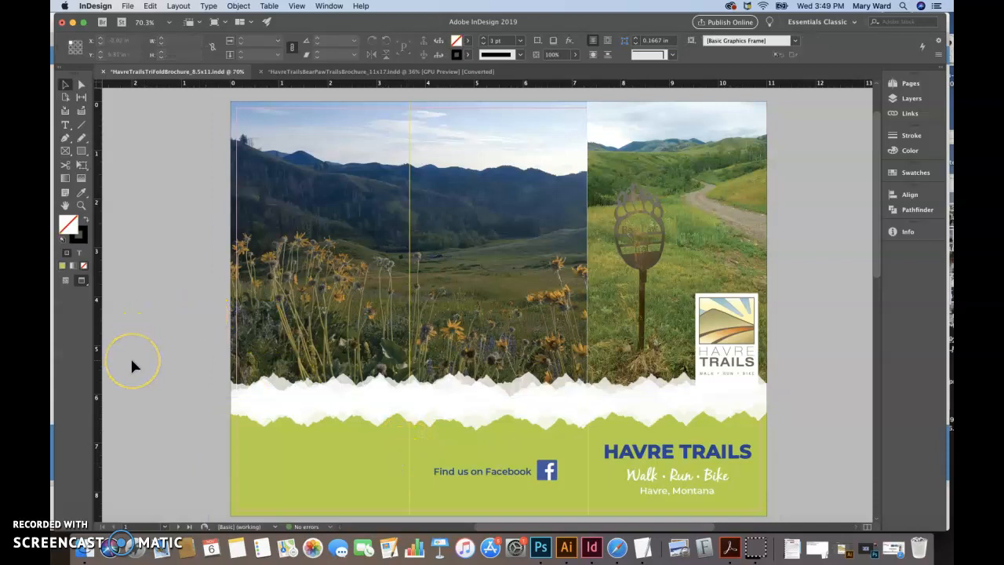
left_click(128, 378)
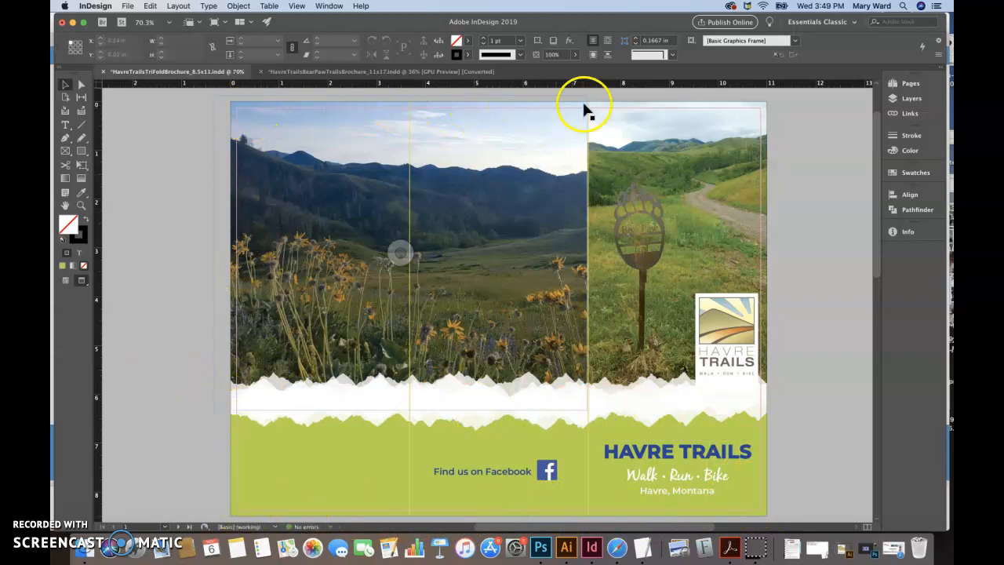
Reposition the white Havre Trails logo box just inside the front panel's right margin guide, at X 9.53 in.
left_click_drag(751, 328, 747, 332)
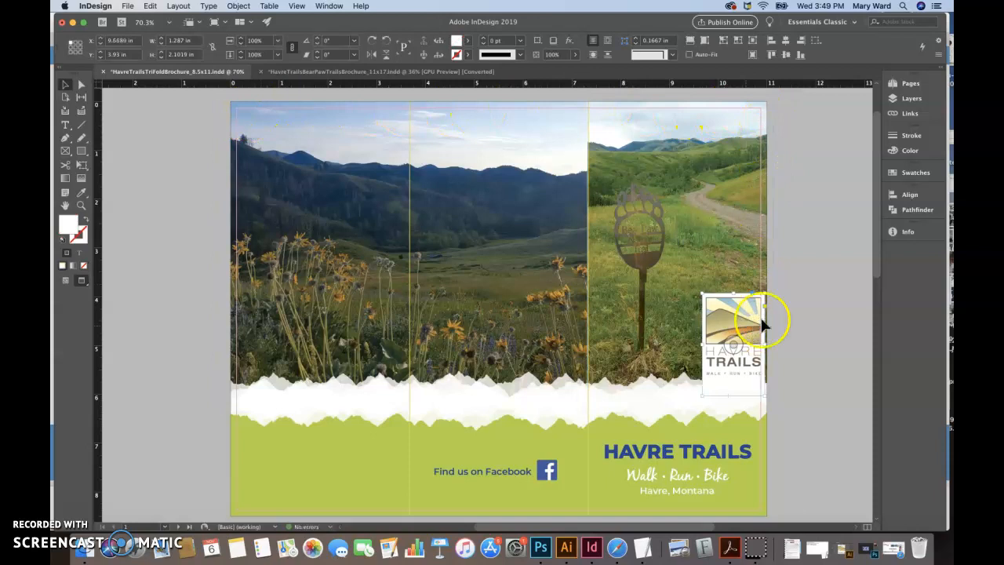
left_click(836, 347)
left_click(742, 362)
mouse_move(760, 373)
left_mouse_down()
mouse_move(757, 354)
mouse_move(761, 372)
mouse_move(755, 353)
mouse_move(749, 367)
left_mouse_up()
key("super+equal")
key("super+equal")
key("super+equal")
key("super+equal")
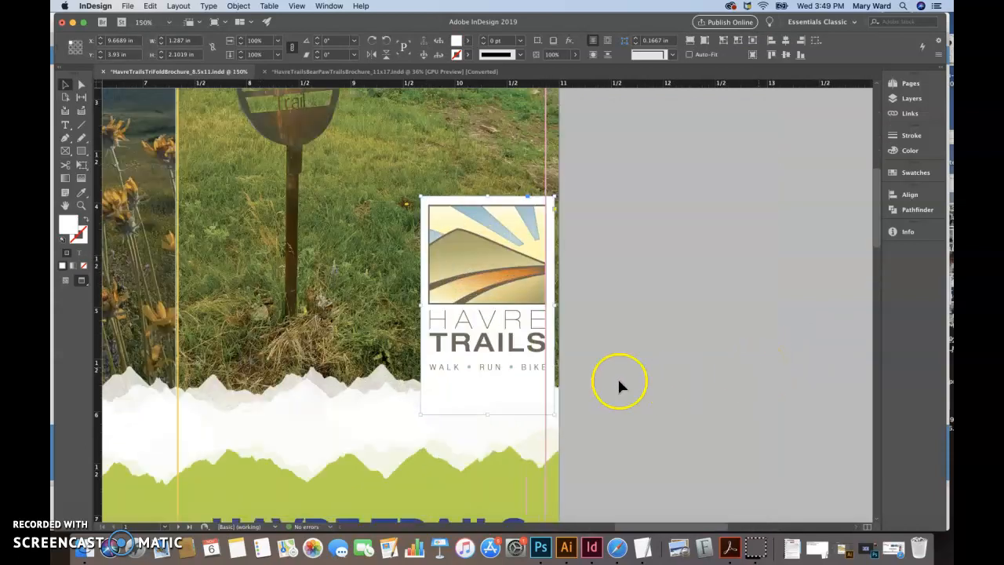
left_click(510, 376)
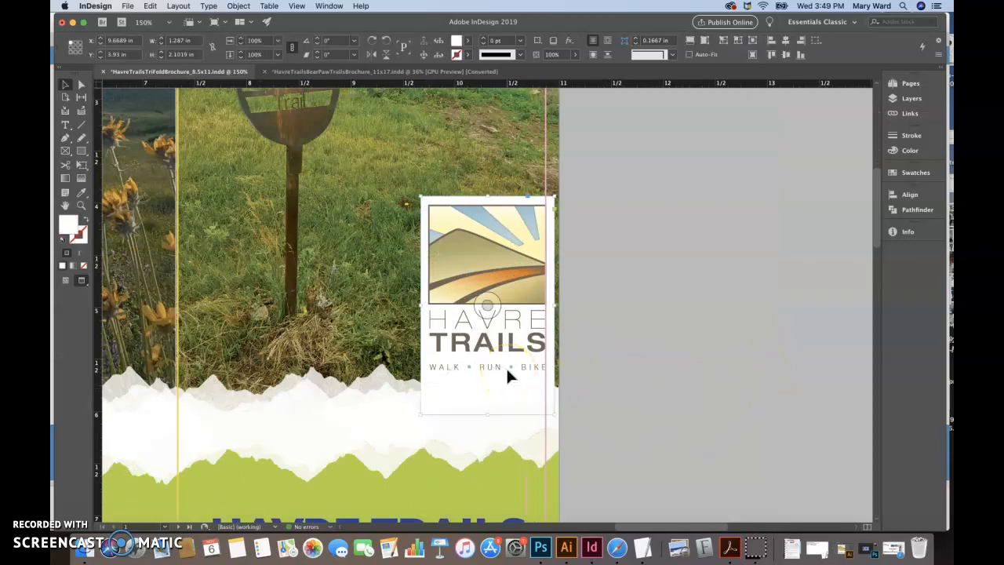
key("shift+Left")
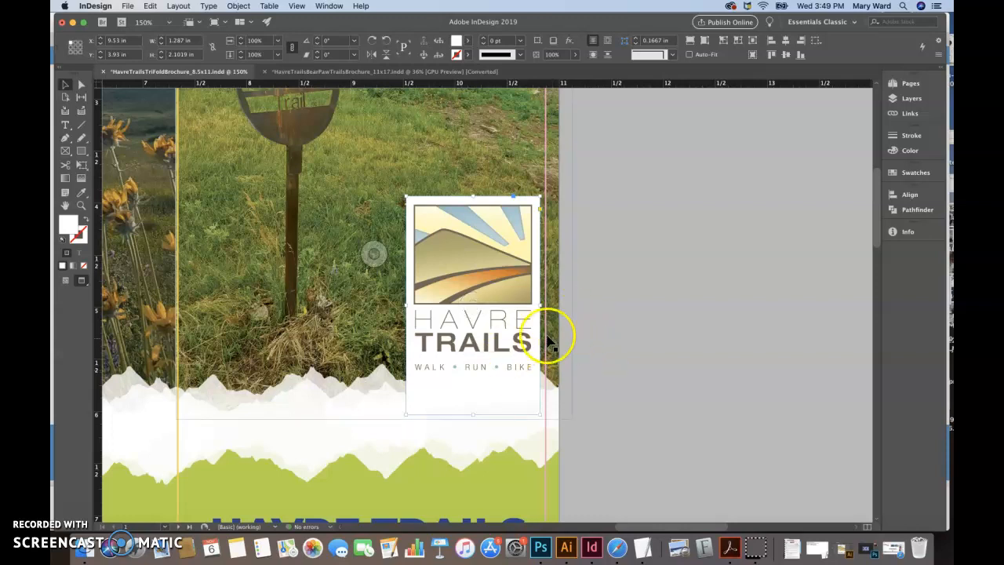
key("super+0")
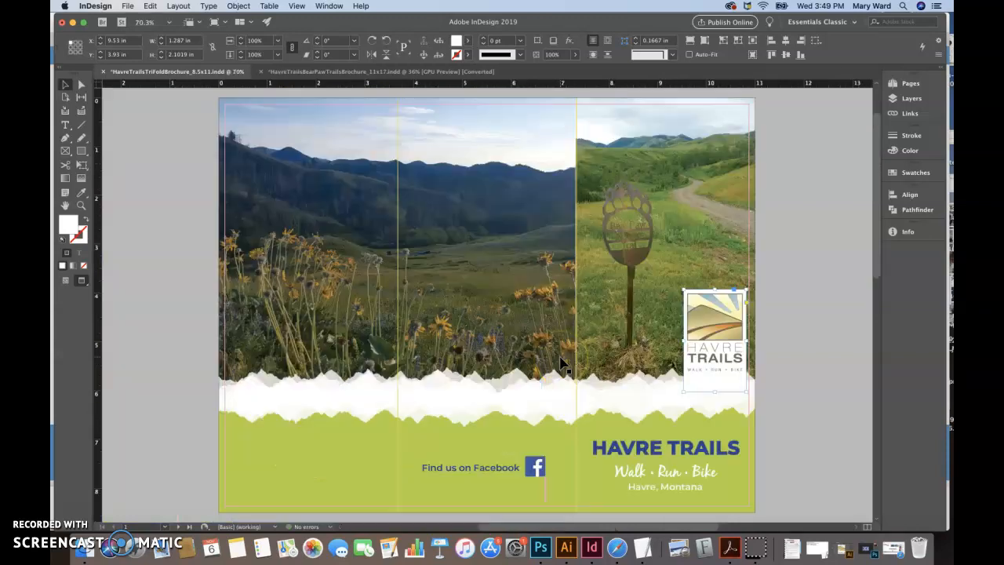
left_click(796, 384)
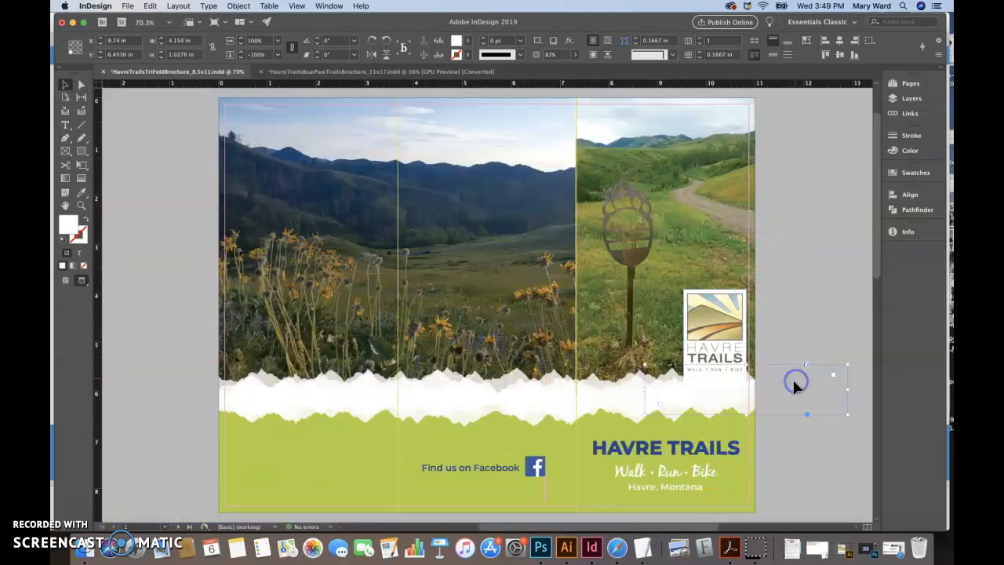
left_click(743, 377)
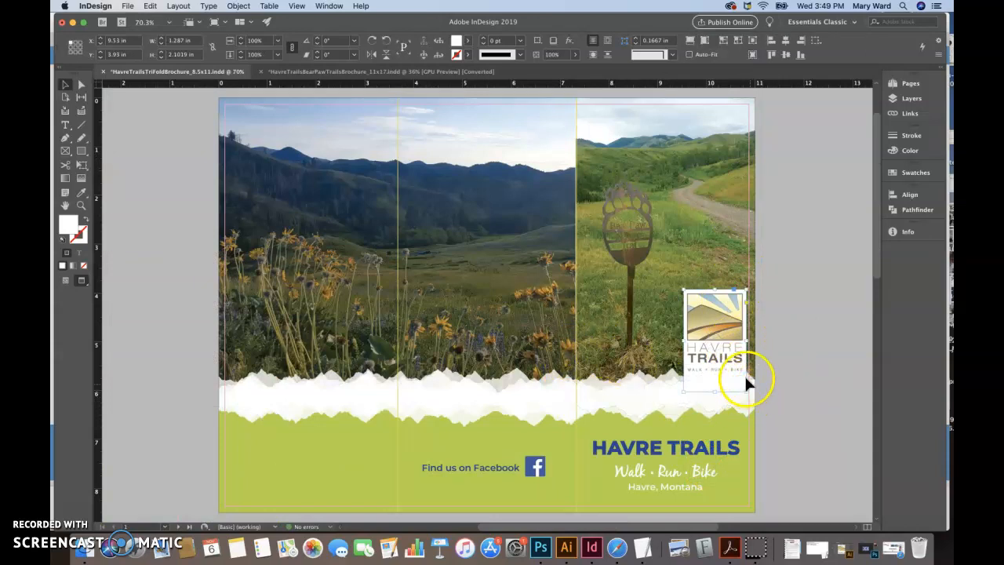
left_click(802, 372)
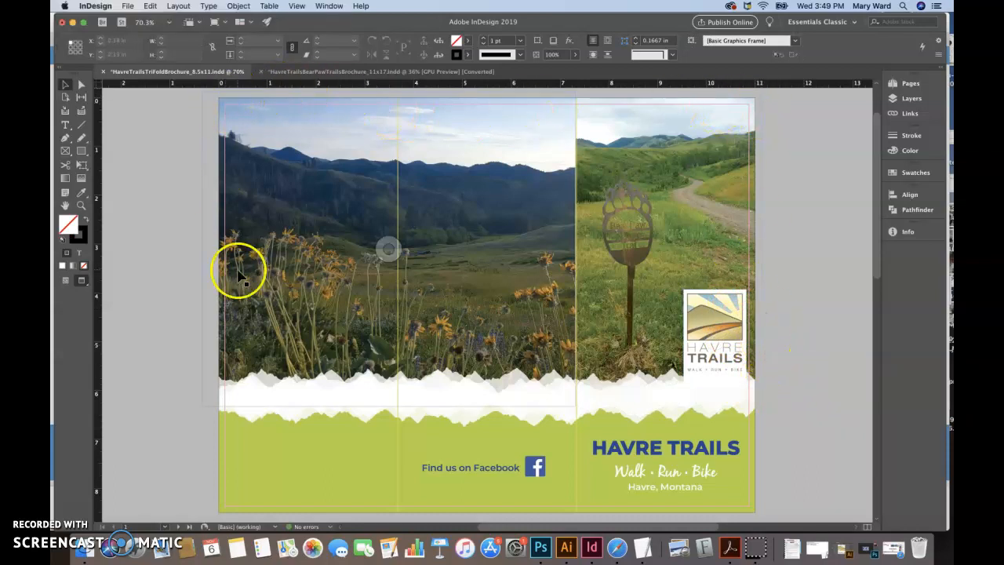
left_click(821, 473)
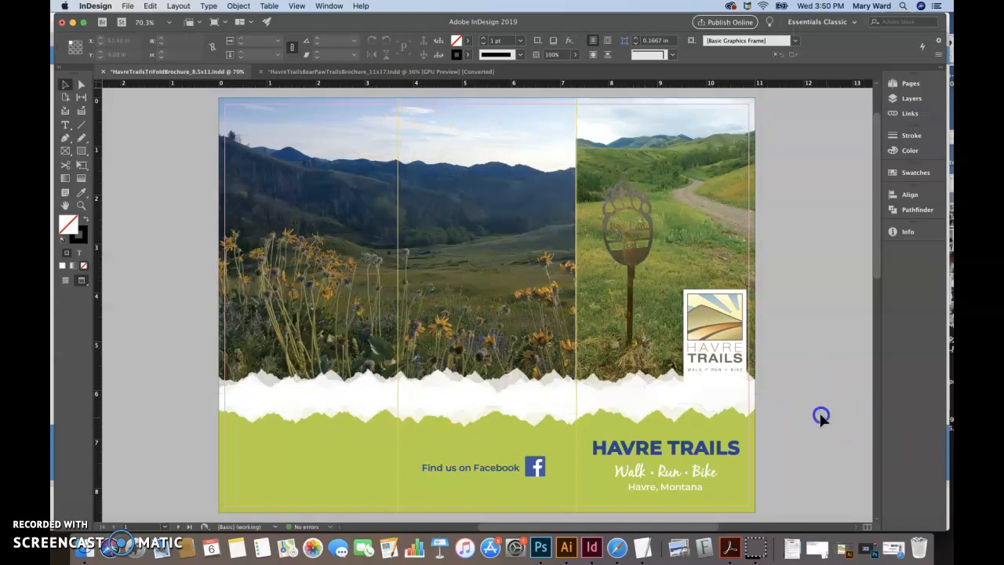
Nudge the Havre Trails logo box further left on the front panel, to X 9.3911 in.
left_click(728, 374)
key("shift+Left")
key("shift+Left")
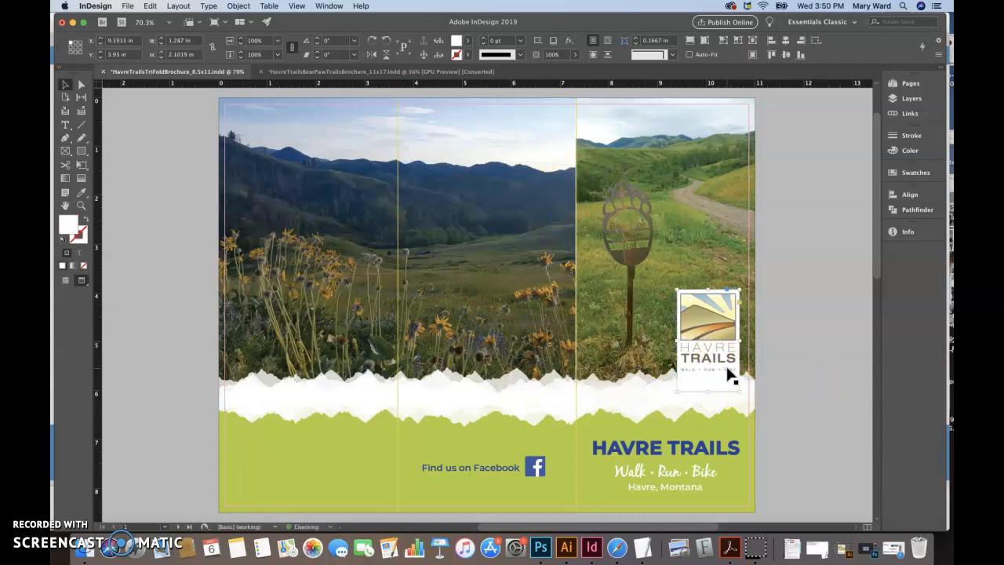
Deselect the Havre Trails logo box on the front panel and save the brochure.
key("shift+Right")
left_click(834, 390)
left_click(830, 328)
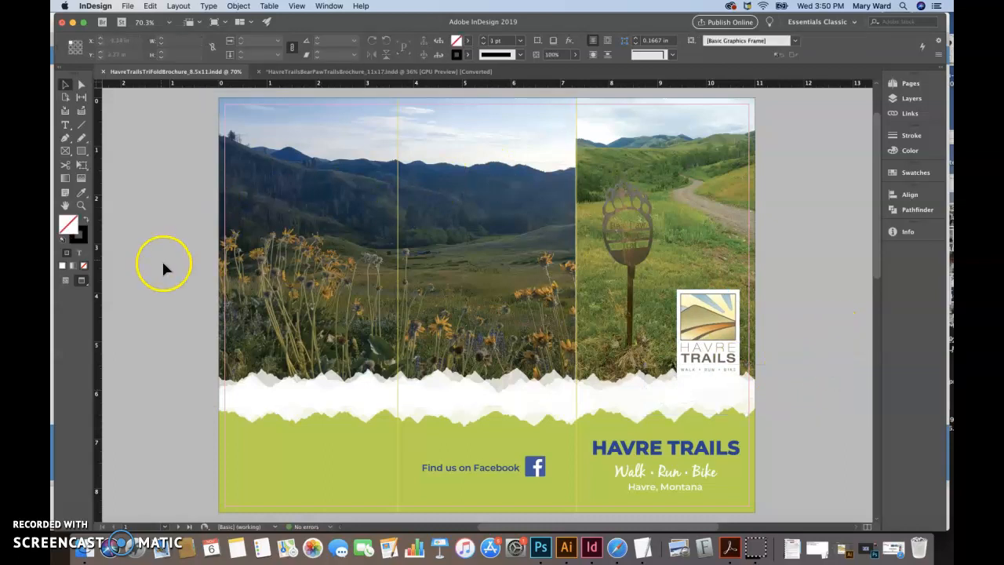
Review the outside page as a whole, checking the photos, torn-edge mountain band, logo and green text area.
scroll(162, 269, "down", 5)
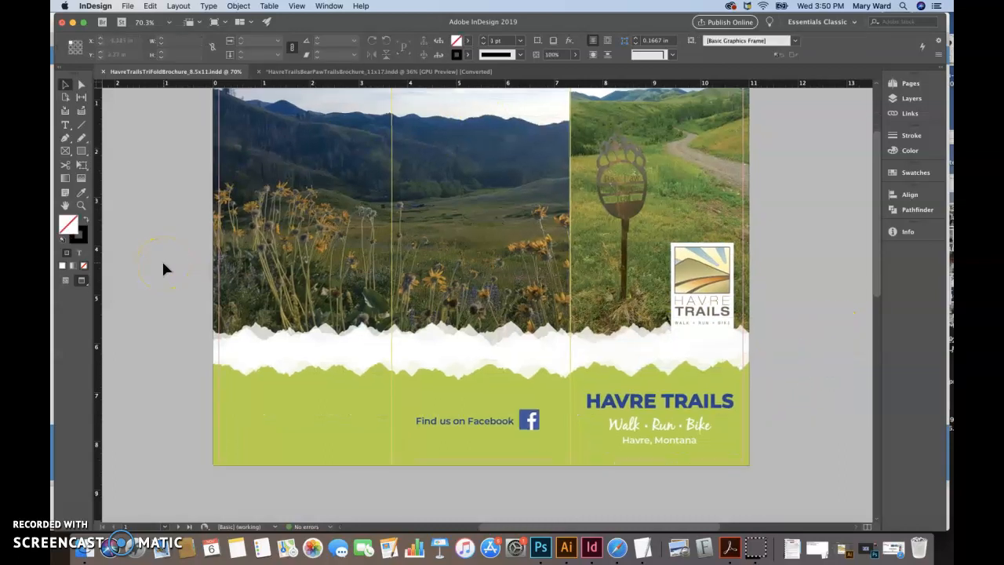
scroll(162, 269, "up", 4)
scroll(162, 269, "up", 2)
scroll(162, 269, "down", 4)
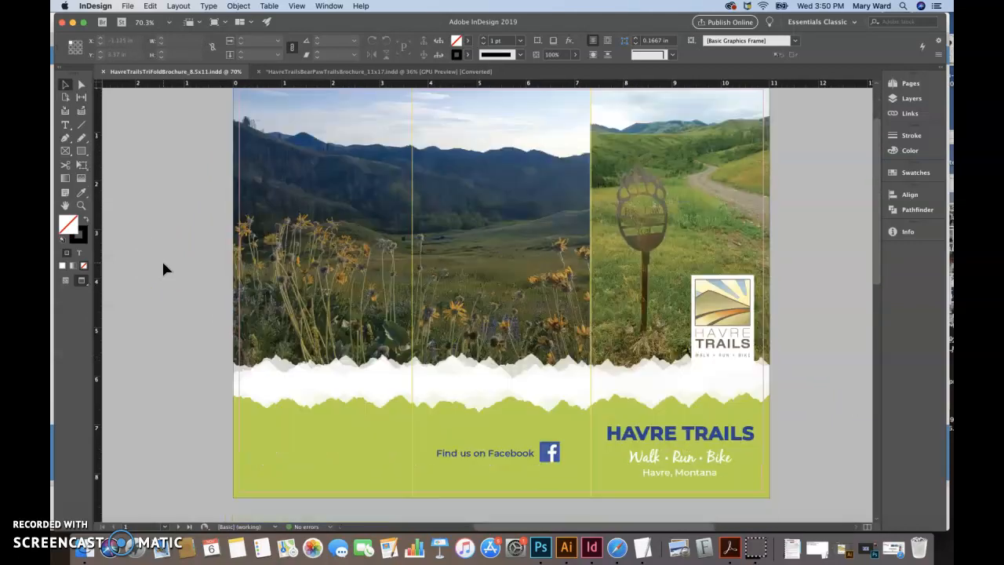
scroll(162, 269, "left", 1)
scroll(162, 269, "up", 3)
left_click_drag(326, 280, 384, 318)
scroll(185, 248, "up", 3)
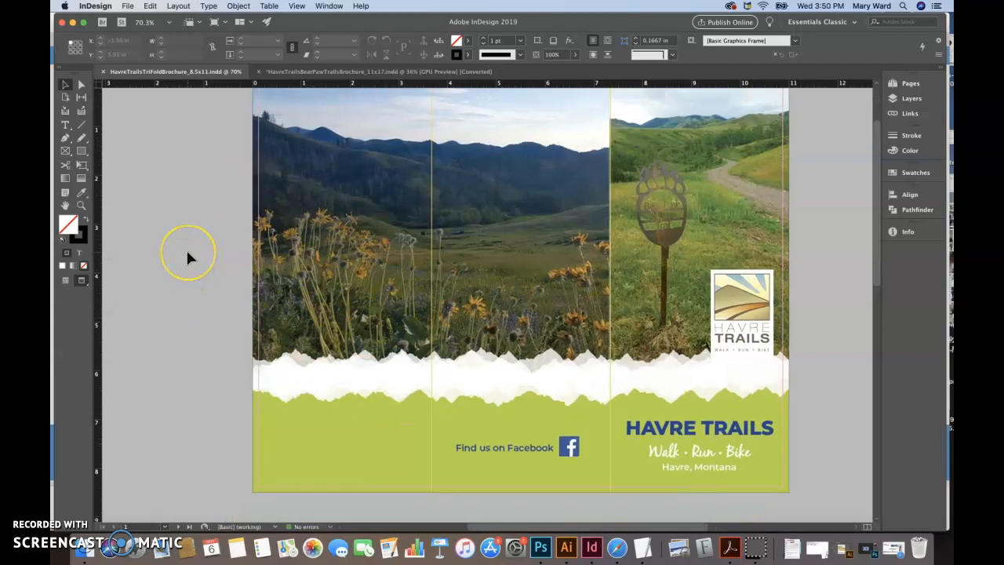
scroll(186, 248, "left", 1)
scroll(188, 254, "down", 2)
scroll(188, 254, "left", 1)
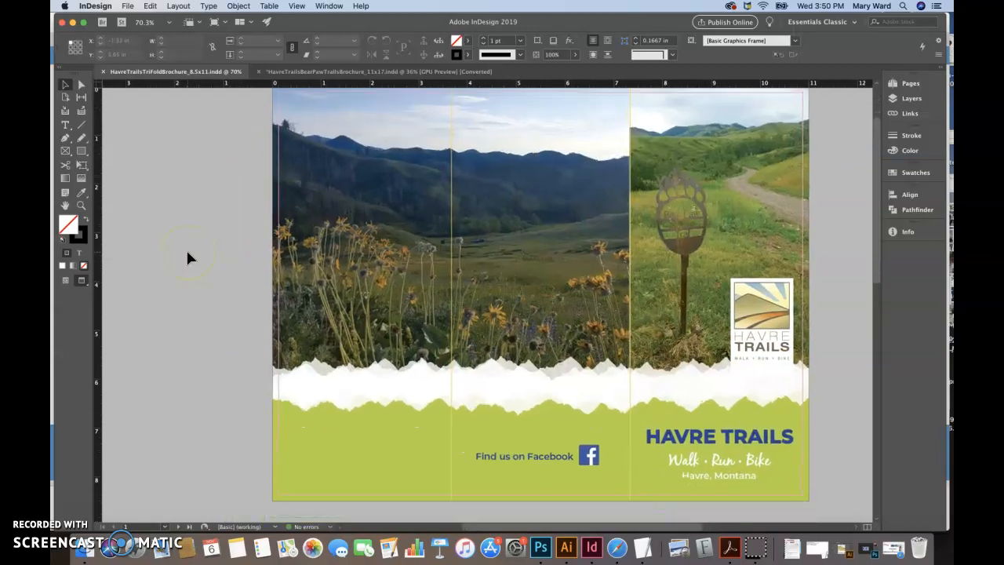
left_click(368, 249)
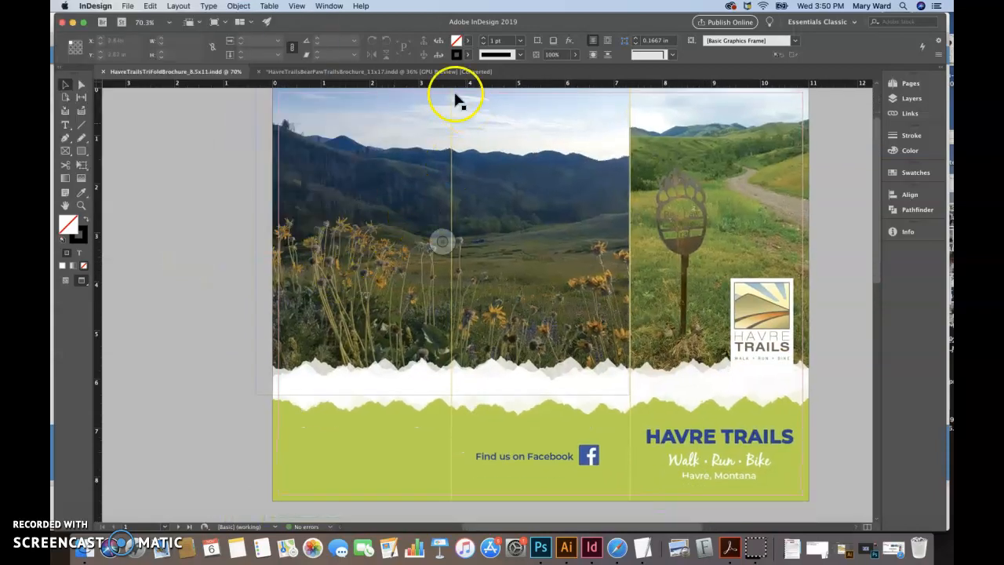
Examine the panel layout of the HavreTrailsBearPawTrailsBrochure_11x17 document, and return to the tri-fold brochure.
left_click_drag(421, 71, 484, 229)
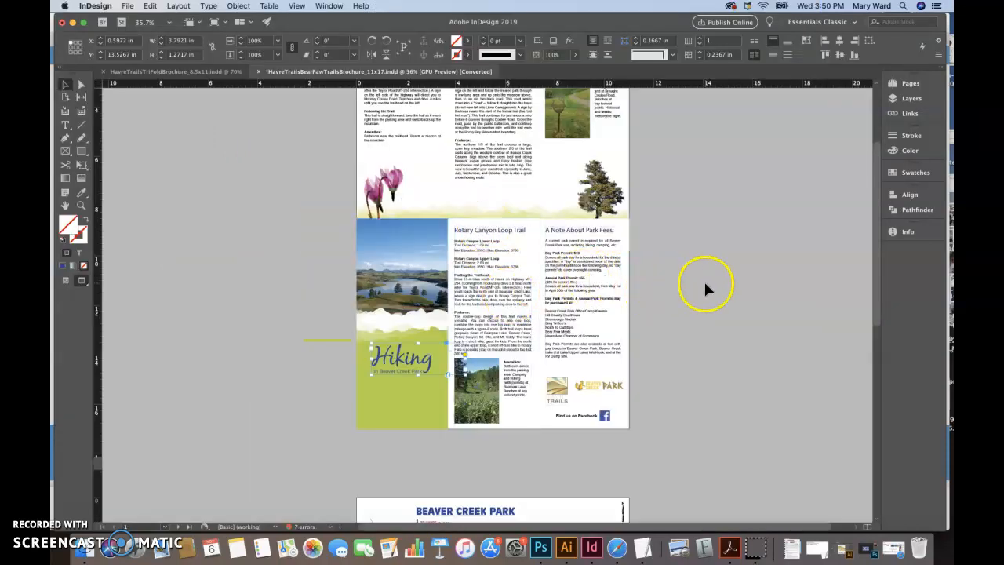
scroll(711, 330, "down", 2)
scroll(712, 331, "down", 5)
scroll(712, 330, "up", 10)
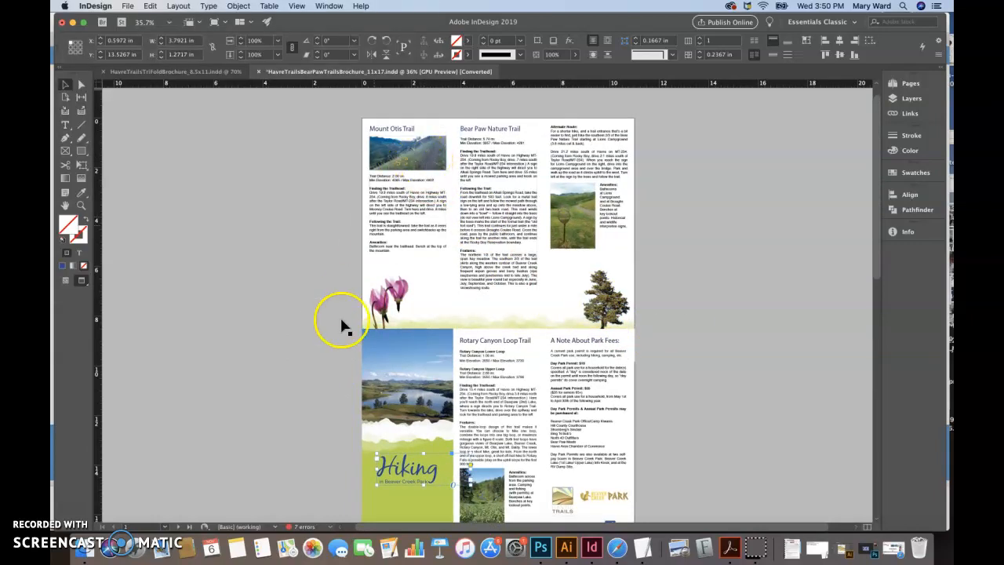
scroll(342, 330, "down", 3)
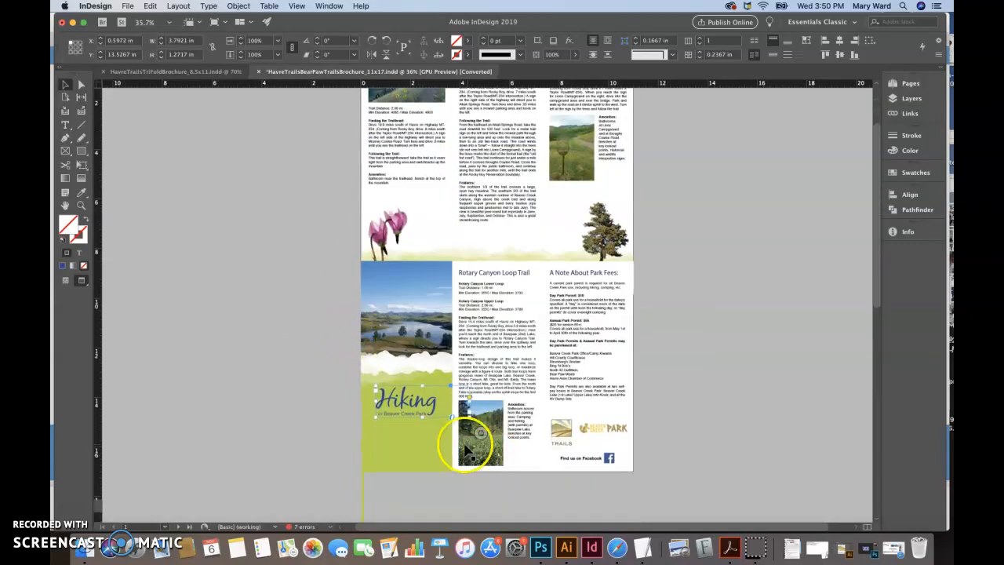
scroll(428, 447, "down", 5)
scroll(427, 446, "up", 4)
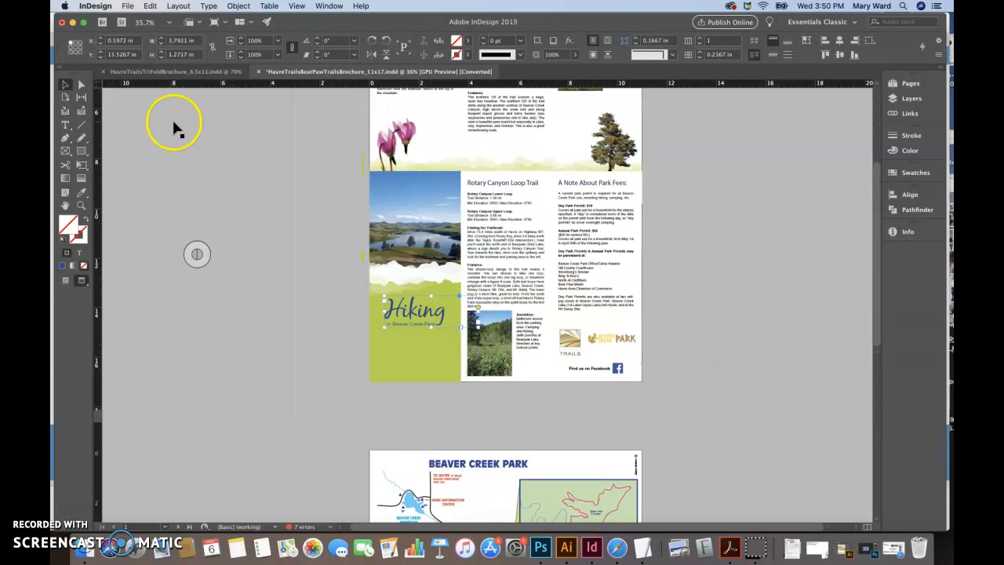
left_click(175, 71)
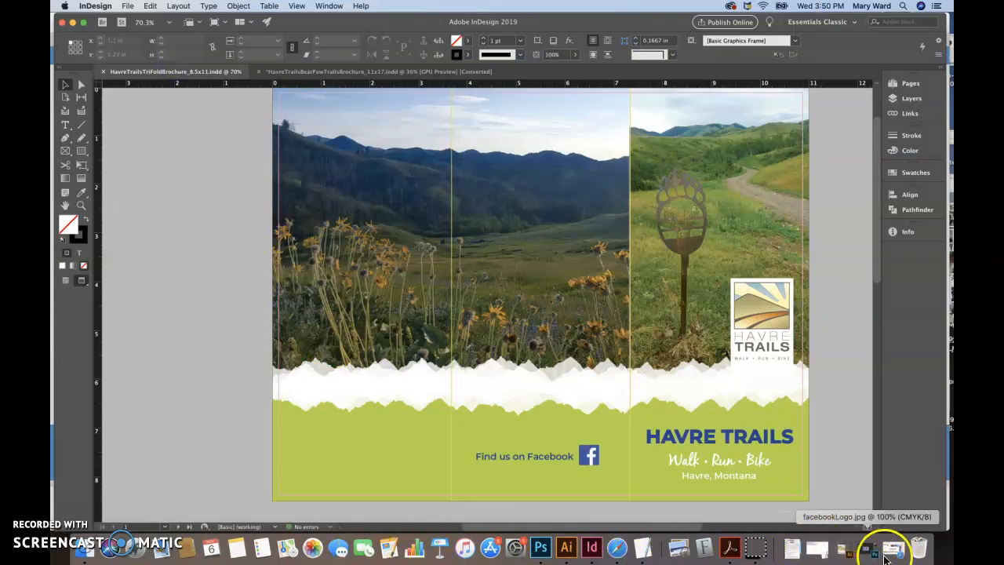
Switch to Safari and copy the group description, meeting details and mission statement from the Havre Trails Facebook page's About section.
left_click(72, 22)
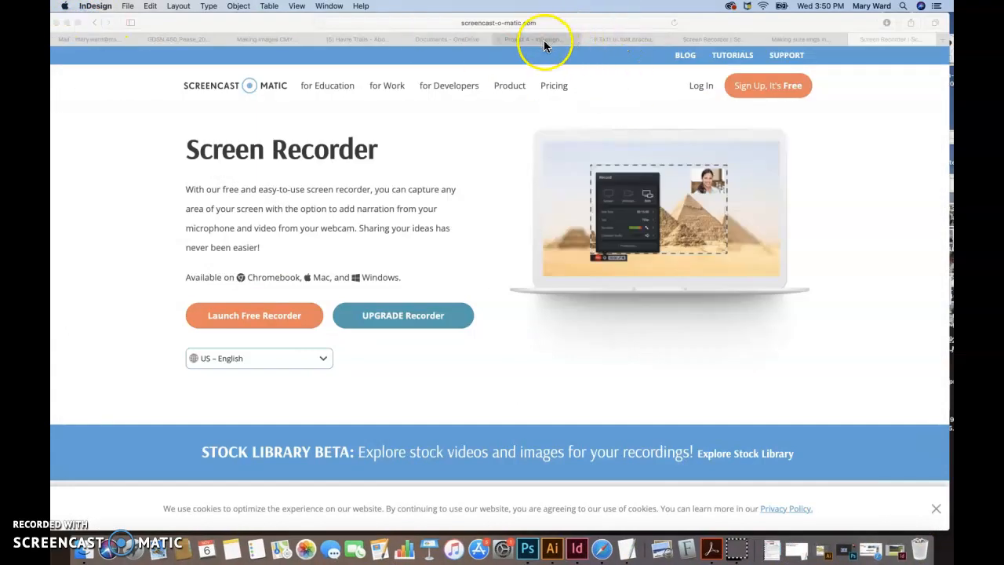
left_click(362, 39)
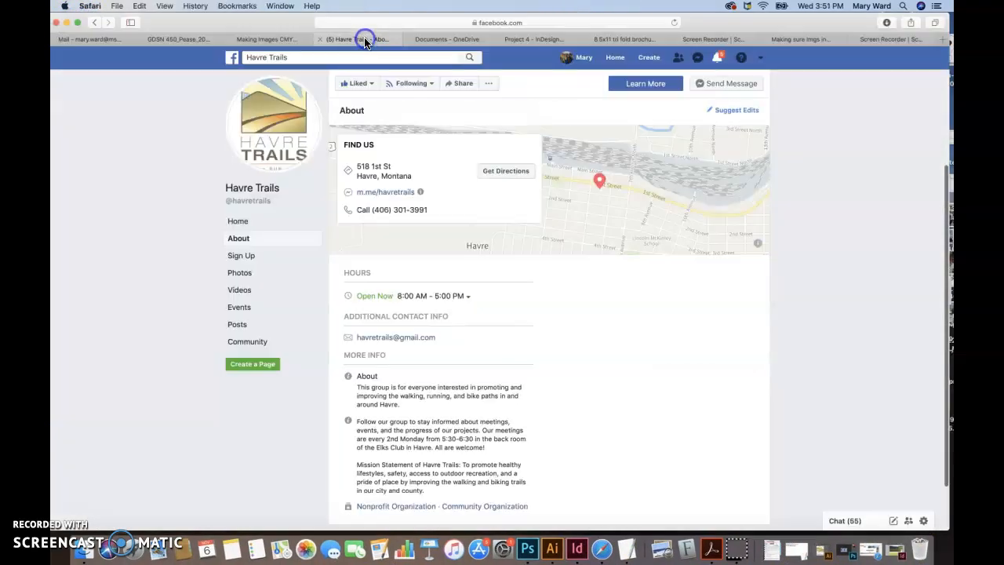
scroll(610, 382, "down", 1)
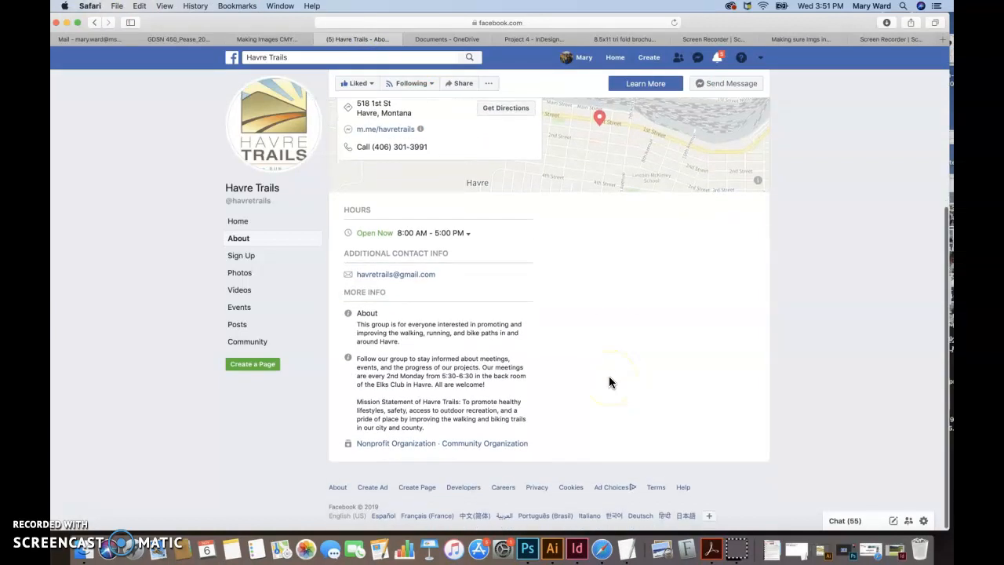
left_click_drag(357, 323, 429, 425)
left_click(356, 323)
key("super+c")
Switch back to InDesign and go to page 2 of the tri-fold brochure.
left_click(577, 548)
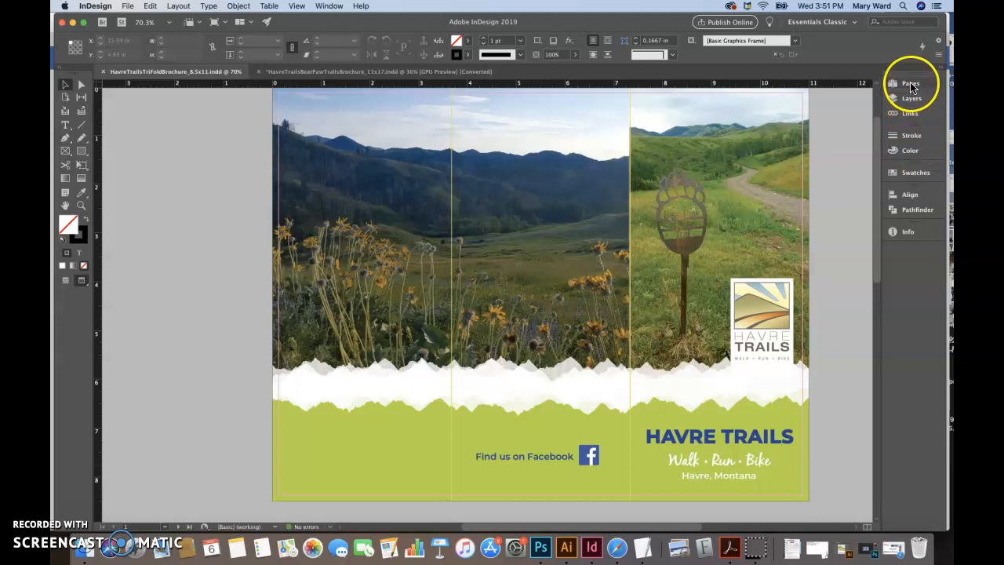
left_click(908, 83)
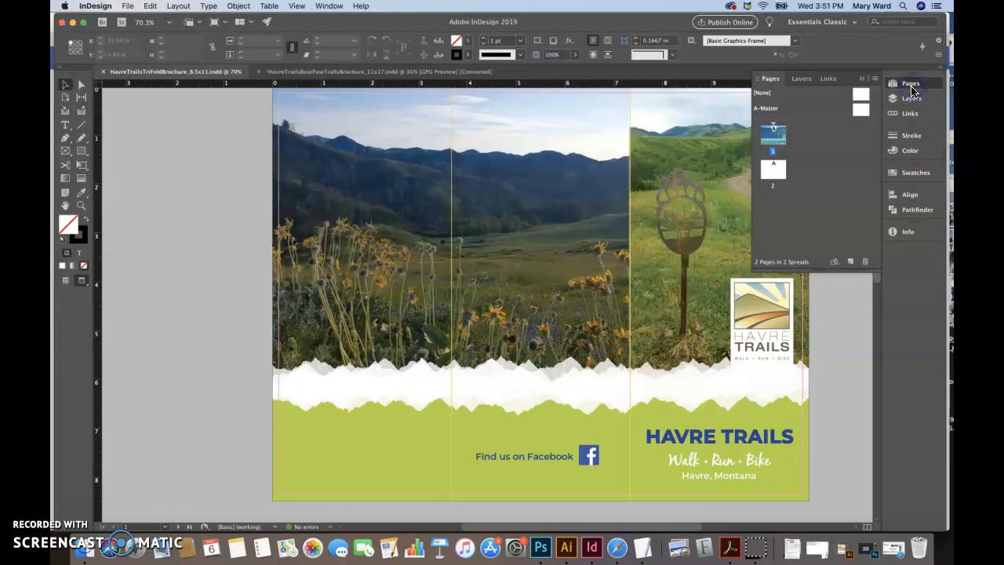
double_click(772, 174)
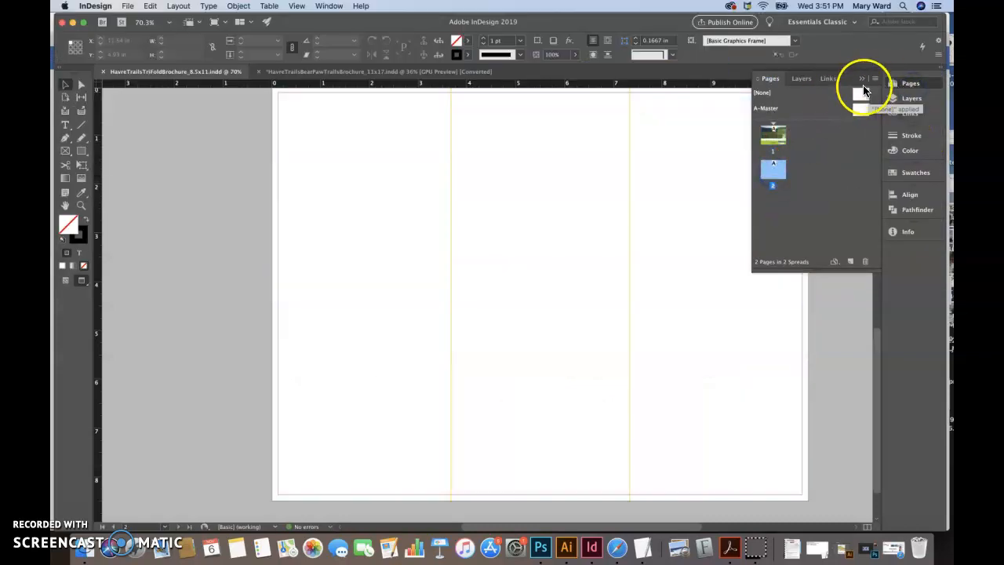
left_click(862, 79)
left_click(605, 185)
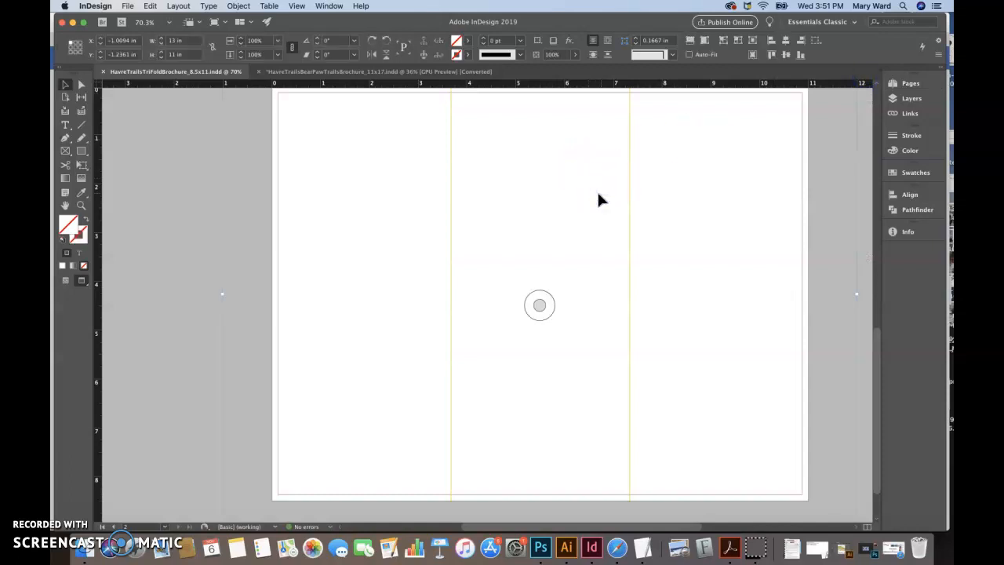
key("super+minus")
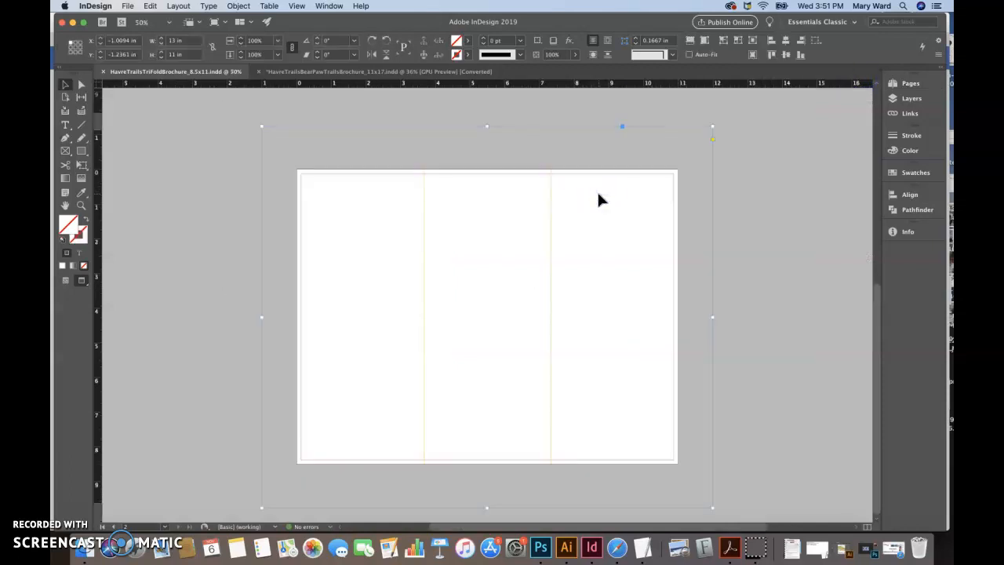
left_click(597, 195)
Draw a text frame about 3.28 × 7.62 in on the left panel and paste the copied text repeatedly until it overflows.
left_click(65, 125)
left_click_drag(305, 183, 418, 447)
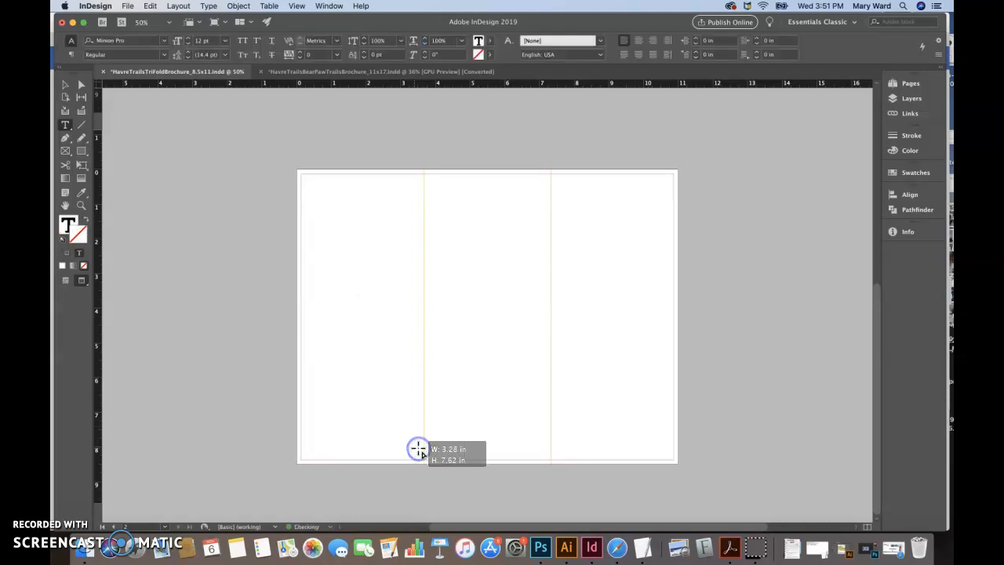
key("super+v")
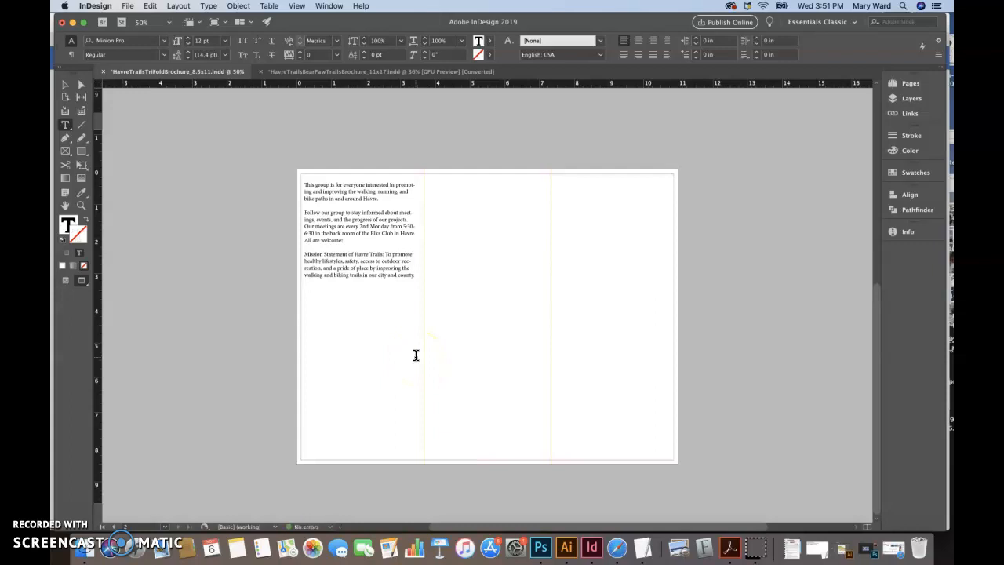
key("super+v")
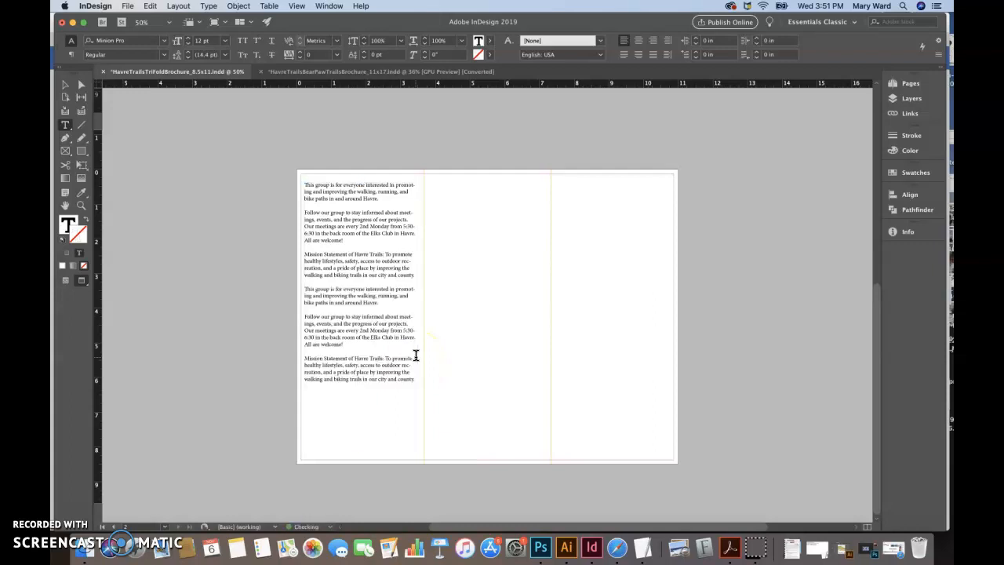
key("super+v")
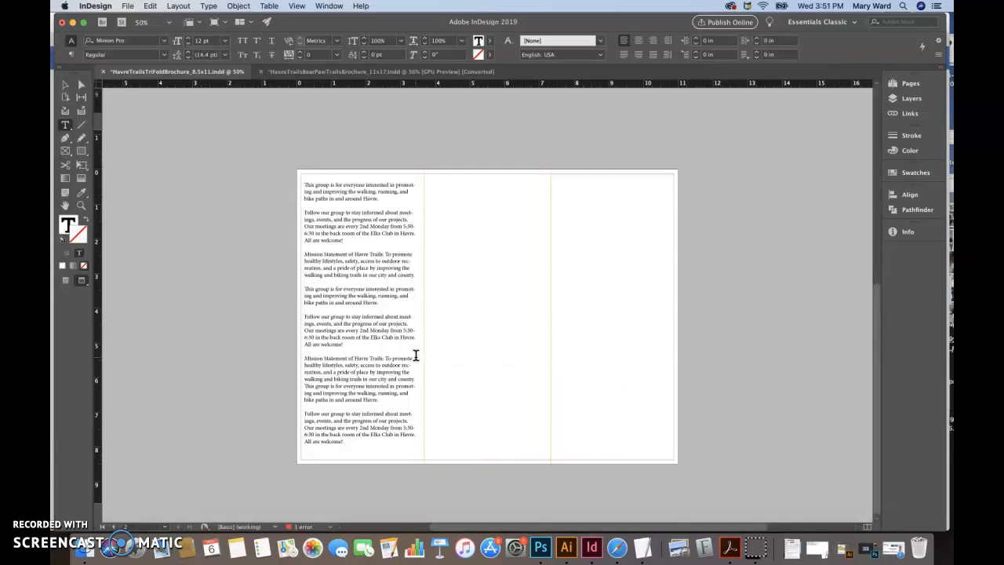
left_click(332, 382)
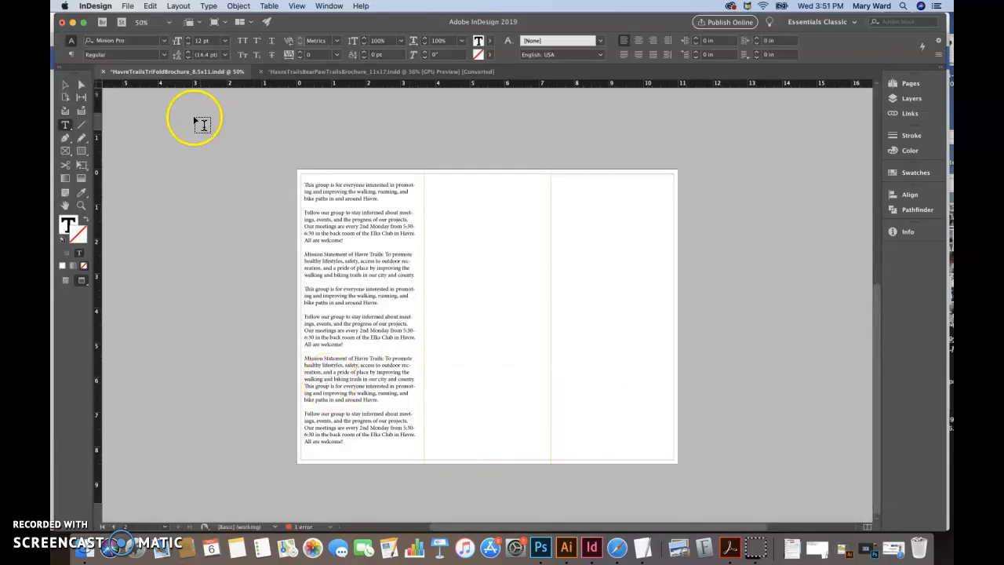
Thread the overset text into new frames on the middle panel, about 3.28 × 7.76 in, and the right panel, about 3.22 × 7.64 in.
left_click(65, 84)
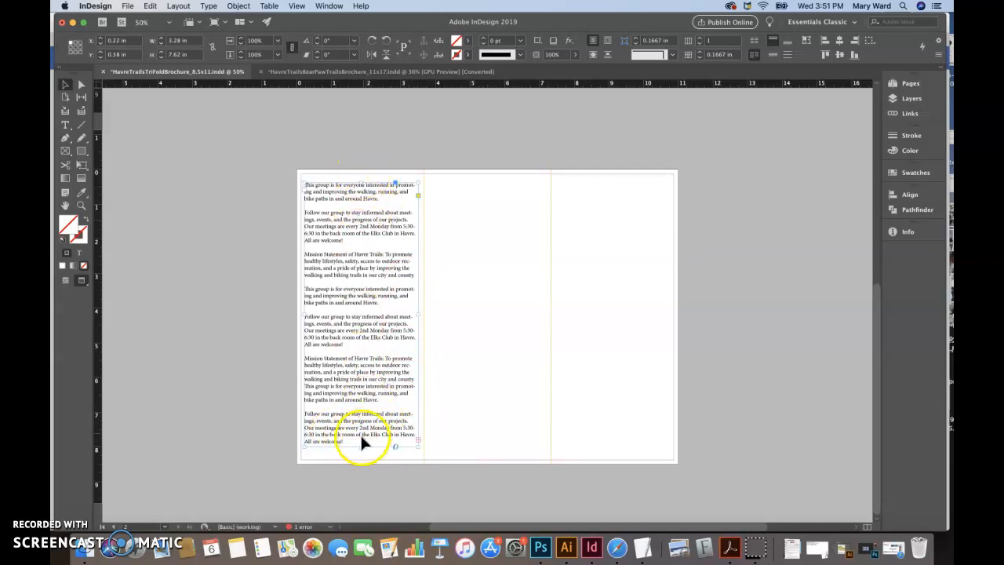
left_click(417, 442)
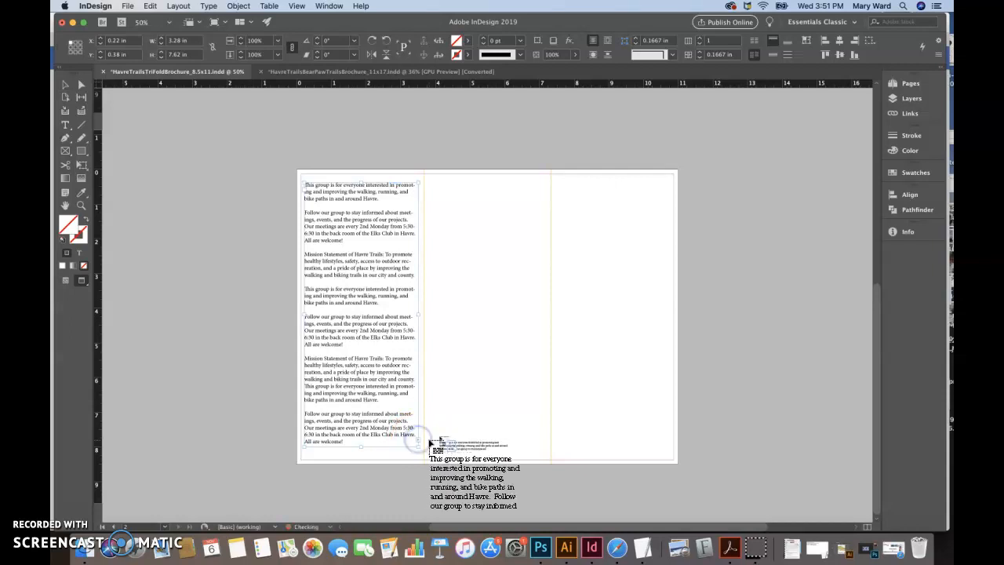
left_click(430, 186)
left_click_drag(430, 186, 542, 444)
left_click(542, 446)
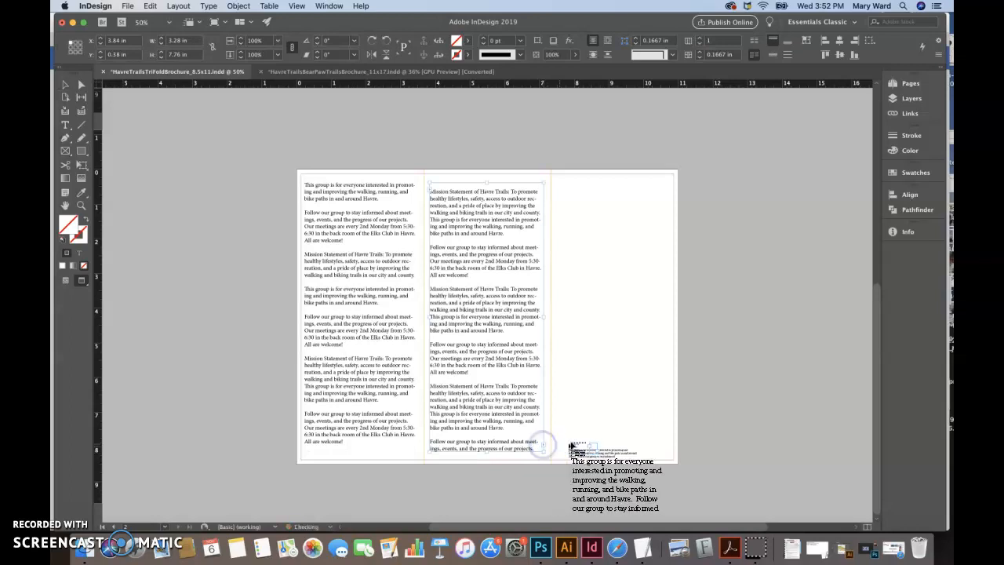
left_click_drag(557, 186, 671, 449)
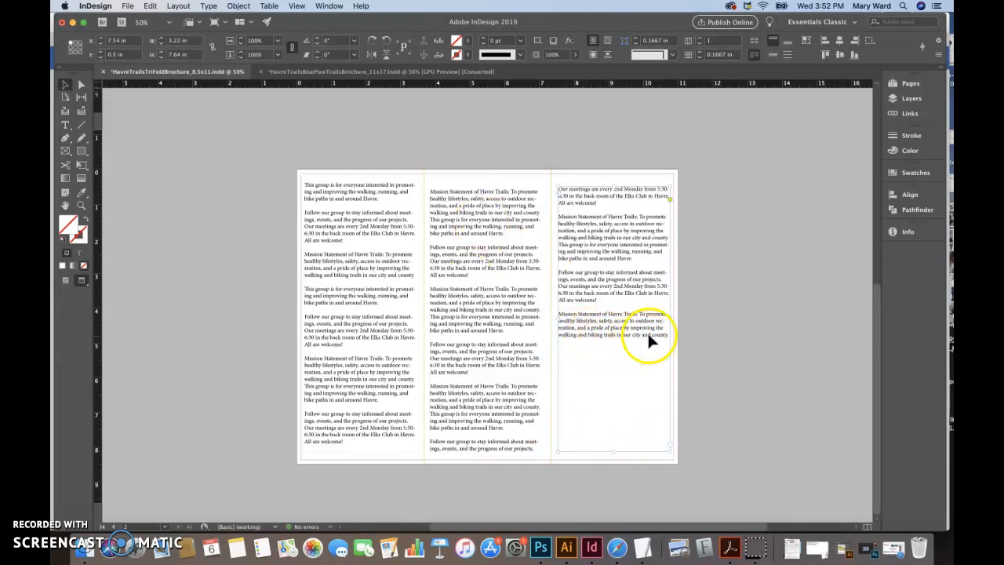
Compare the width, height and position values of the three threaded text frames on page 2.
left_click(66, 127)
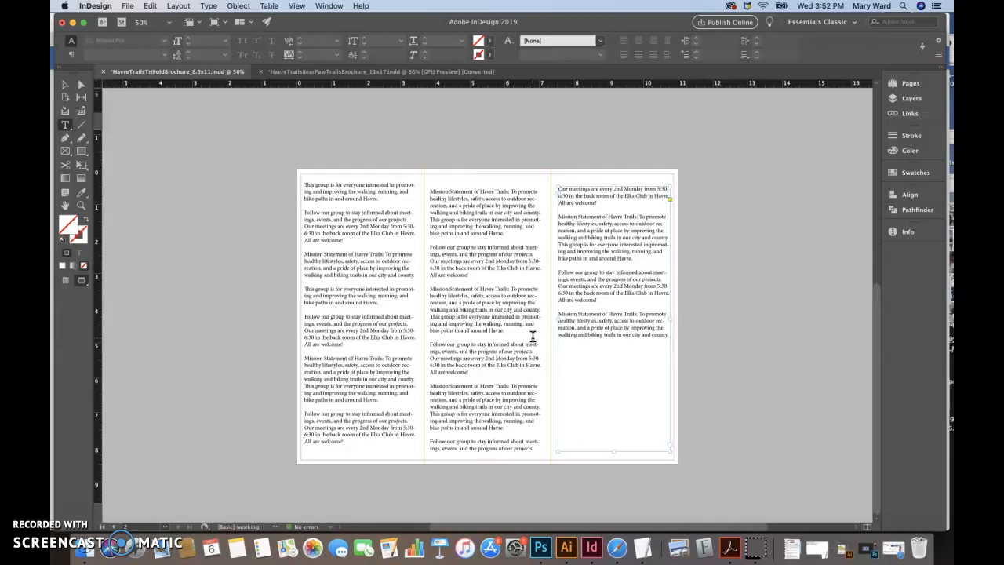
left_click(66, 85)
left_click(396, 261)
left_click(417, 295)
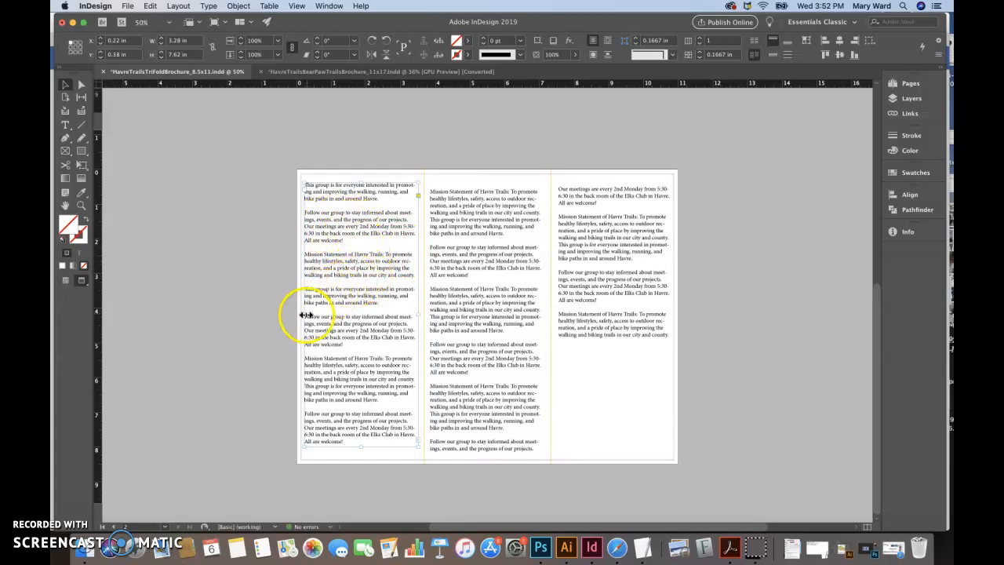
left_click(492, 238)
left_click(602, 251)
left_click(332, 274)
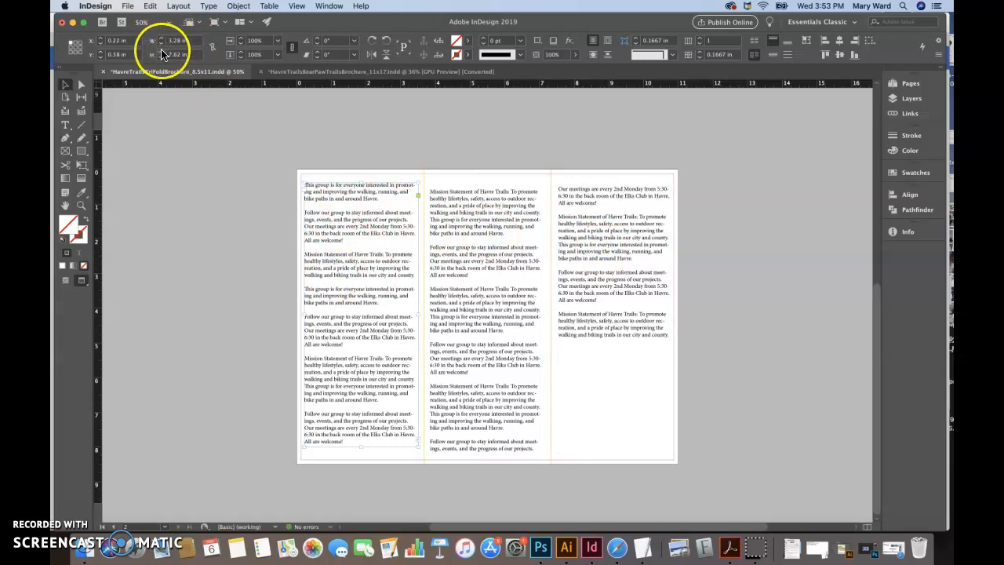
left_click(491, 222)
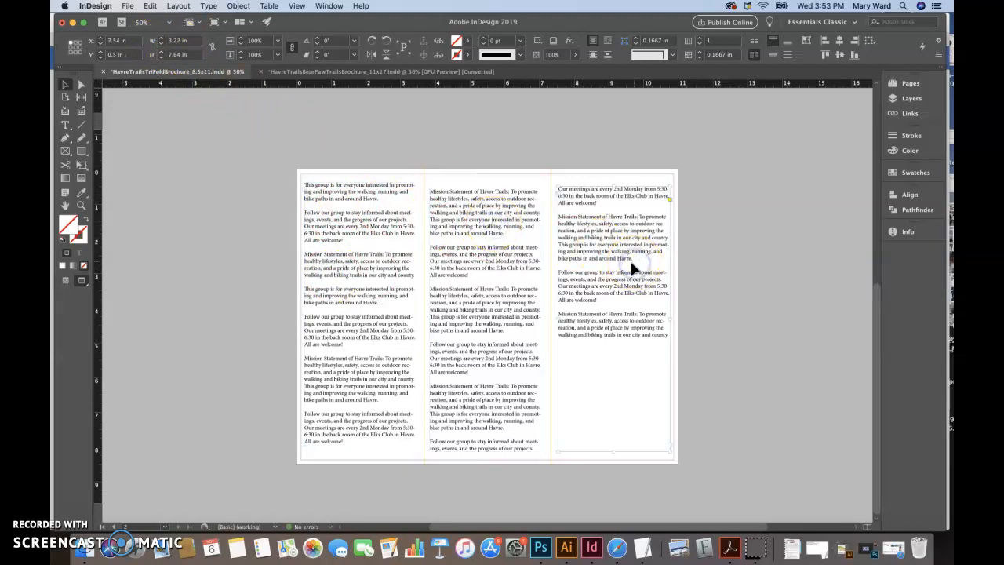
left_click(377, 299)
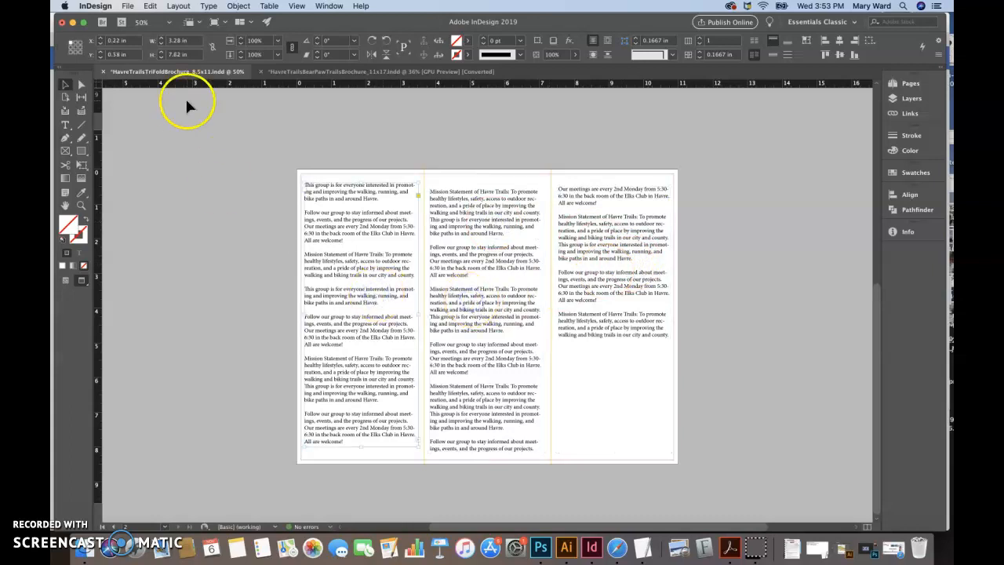
double_click(168, 41)
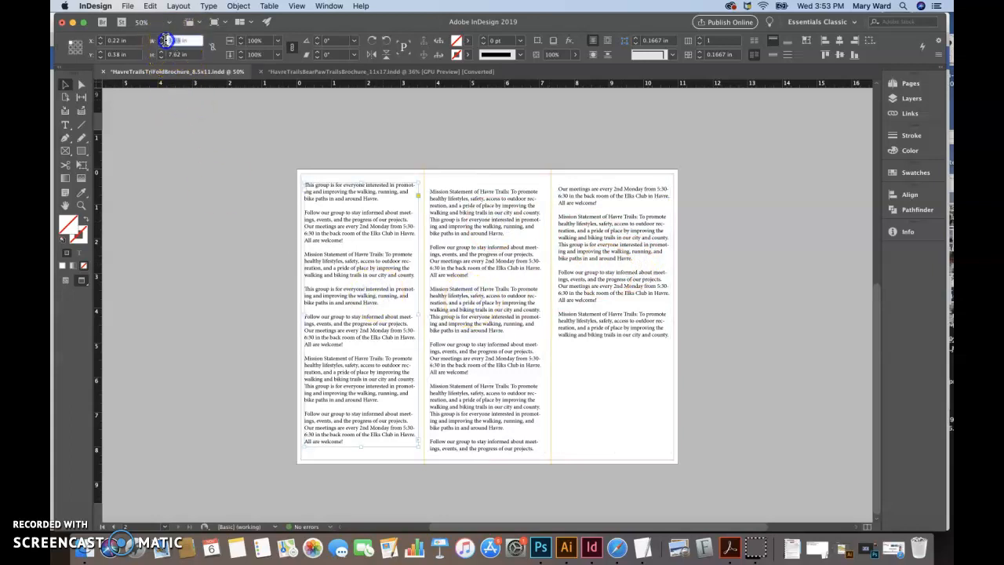
left_click(508, 231)
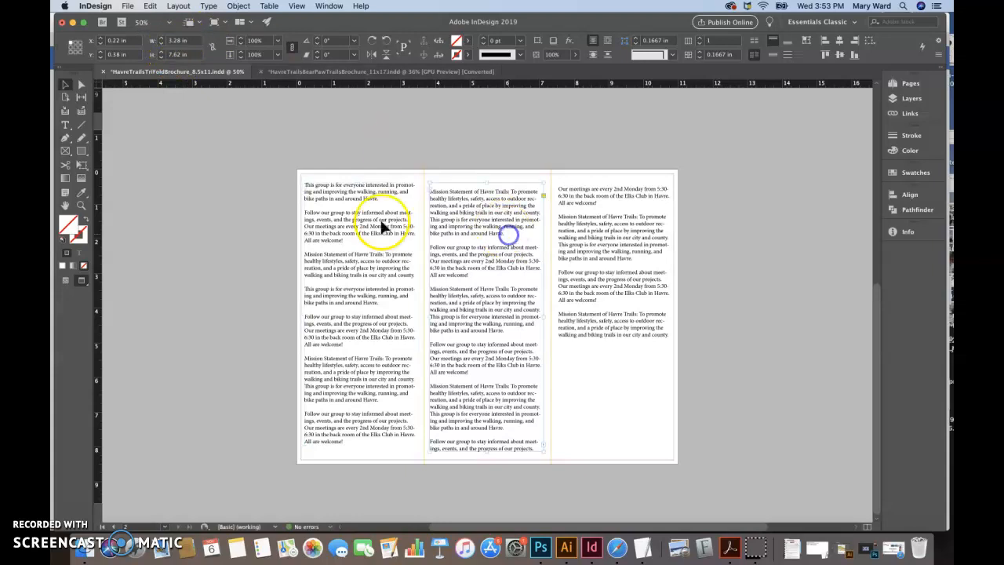
Set the right panel's text frame width to 3.28 in to match the other two frames.
left_click(648, 296)
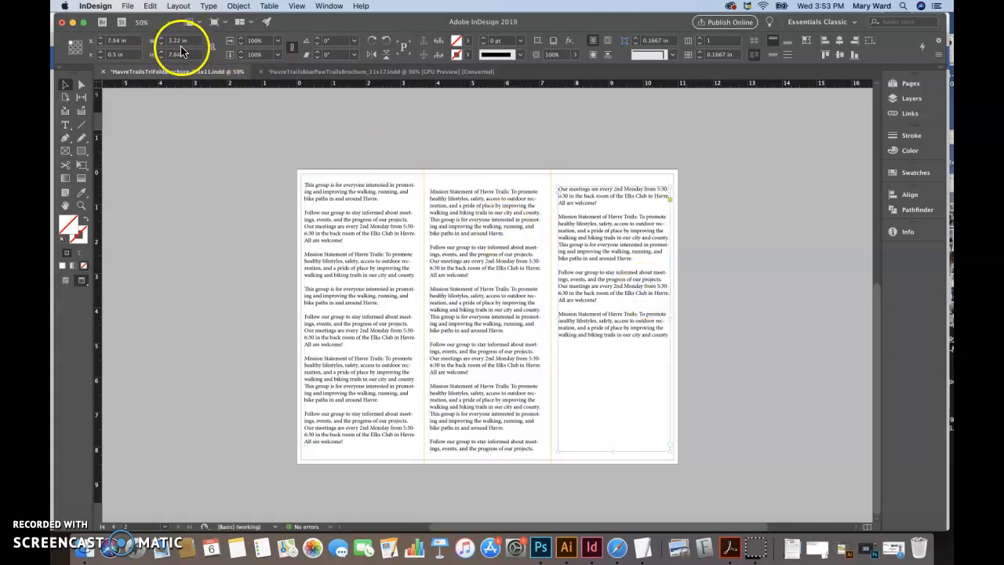
double_click(156, 41)
key("Return")
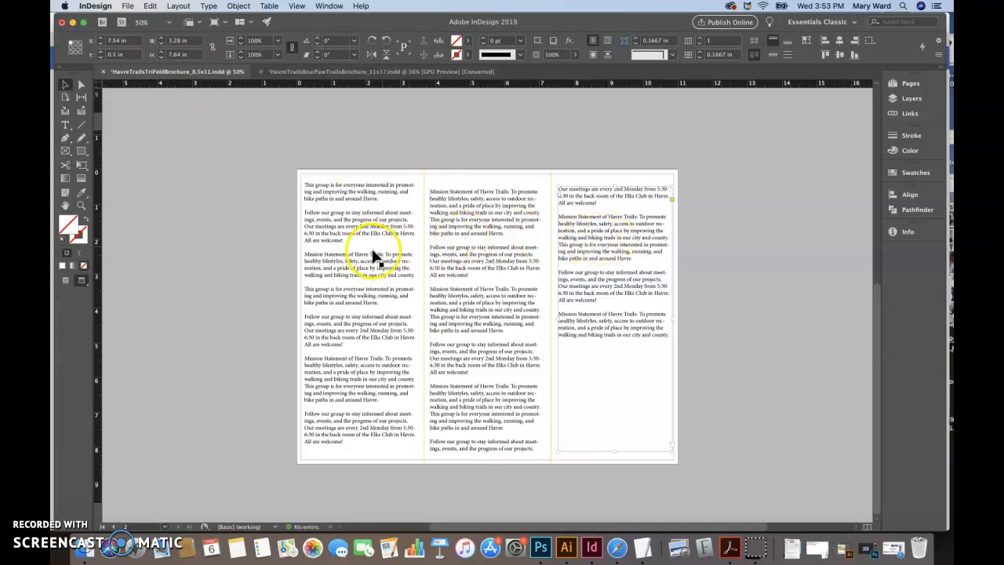
left_click(490, 254)
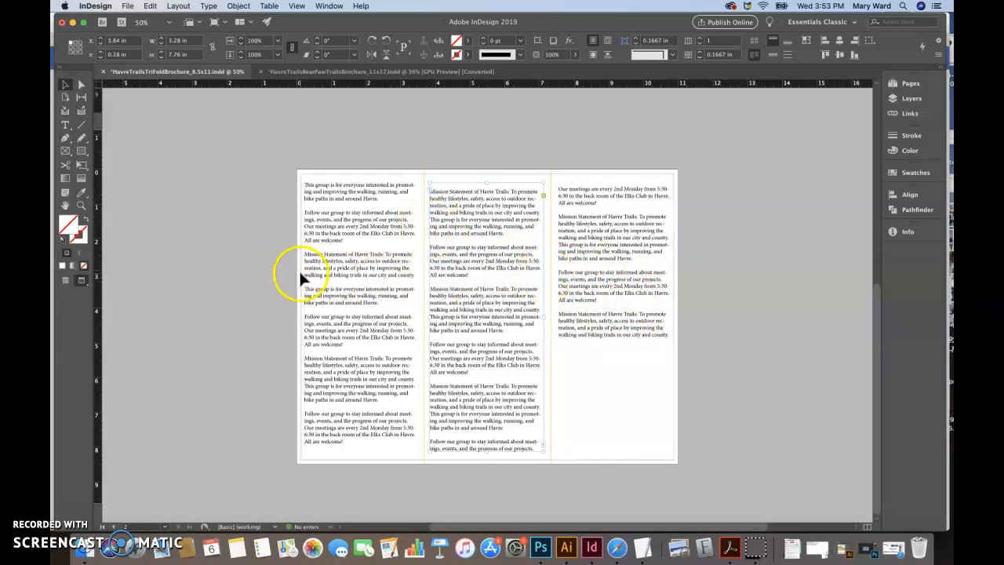
Narrow the left panel's text frame to about 3.1 in wide to leave more room beside the fold.
left_click(336, 275)
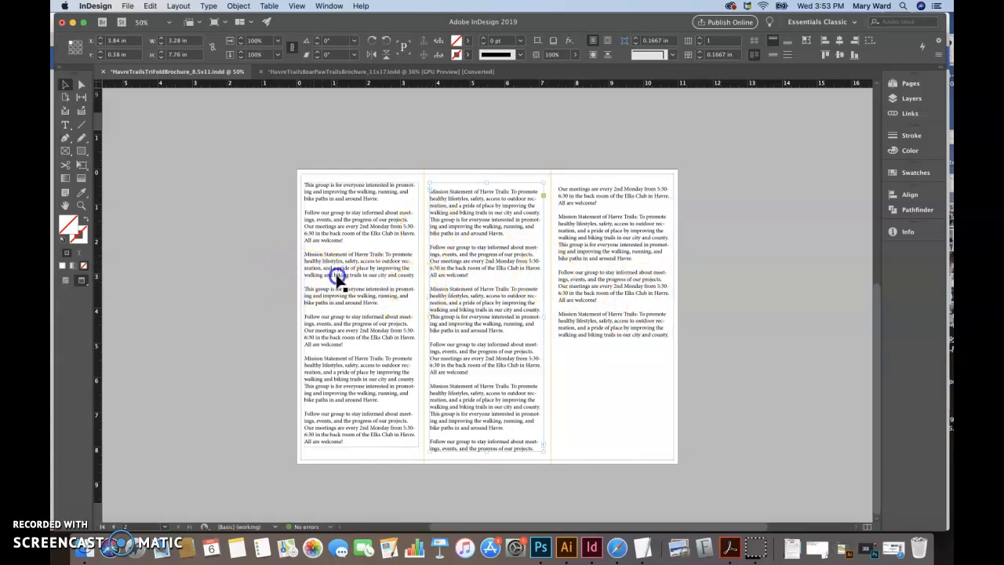
left_click(392, 302)
left_click_drag(419, 315, 409, 313)
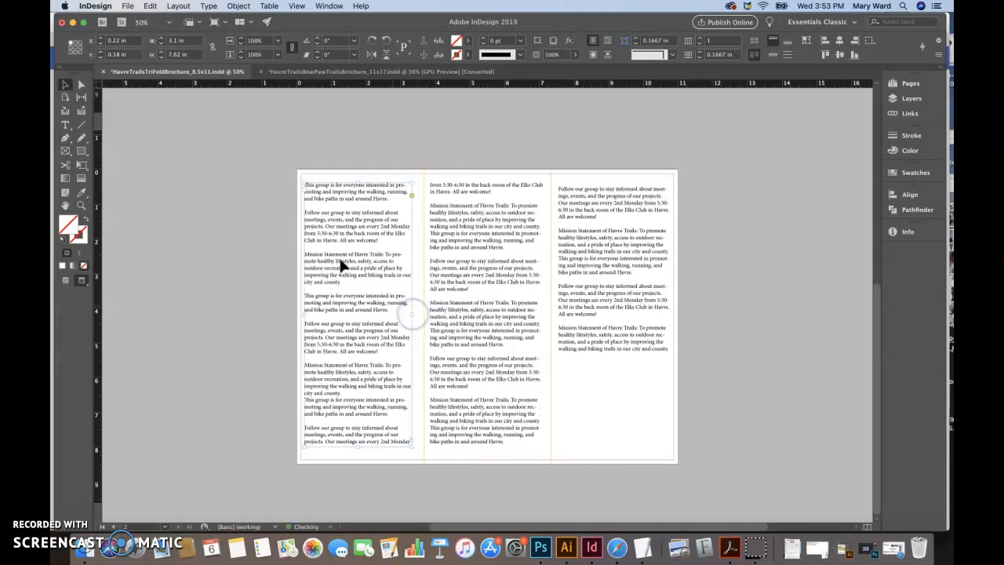
left_click(168, 41)
Set the widths of the middle and right text frames to 3.1 in.
left_click(509, 235)
left_click(150, 40)
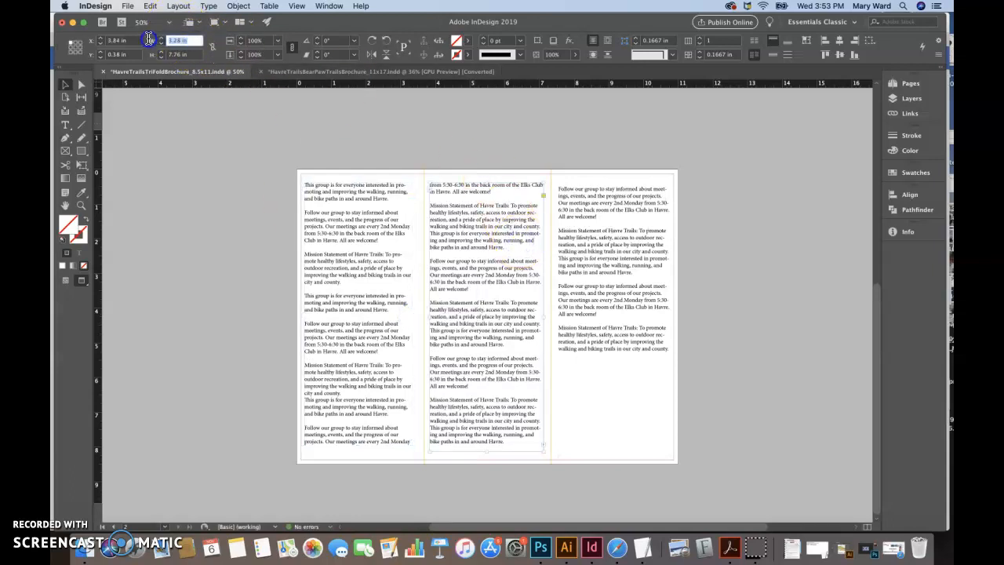
type("3.1")
key("Return")
left_click(563, 210)
left_click(188, 41)
type("3.1")
key("Return")
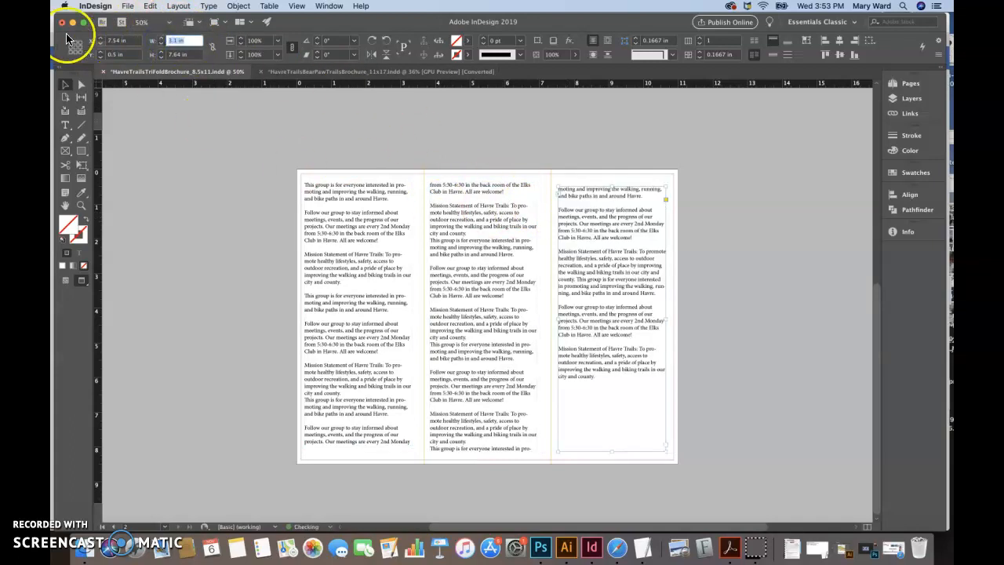
Set the heights of the middle and right text frames to 7.62 in, matching the left frame.
left_click(322, 226)
left_click(153, 54)
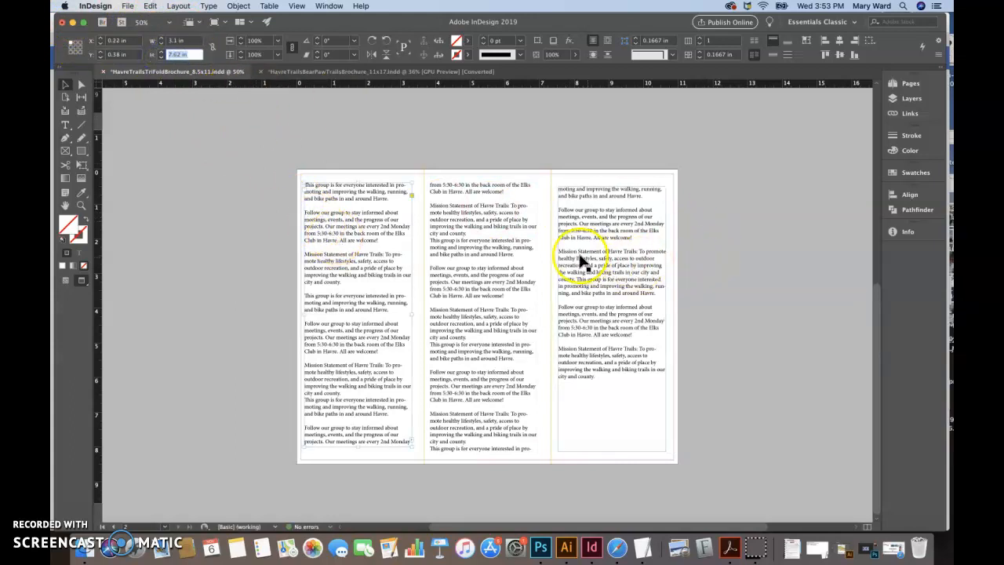
left_click(508, 265)
left_click(154, 55)
type("7.62")
left_click(426, 177)
left_click(572, 258)
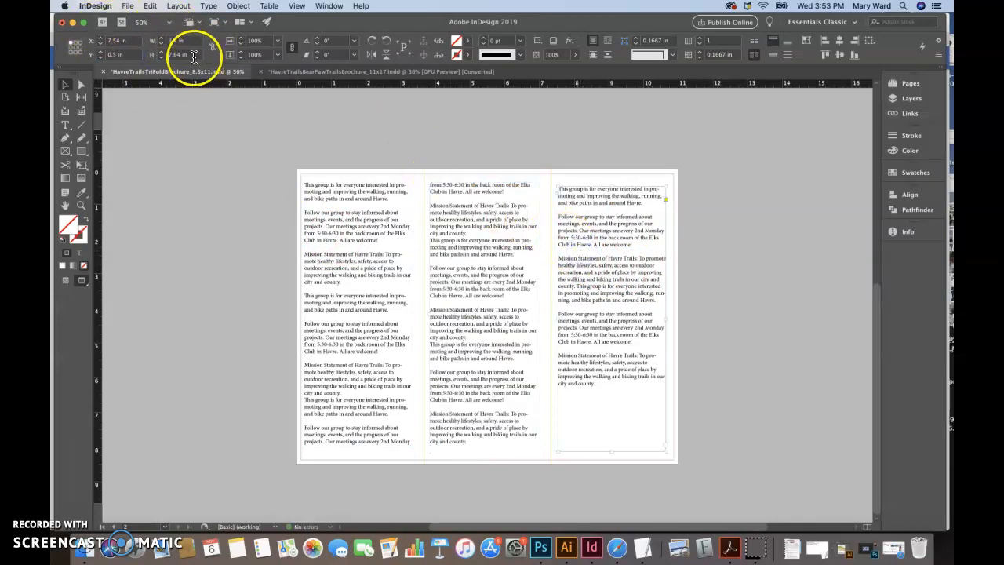
left_click(162, 54)
Nudge the left text frame right to X 0.2756 in to center it between the margin and the fold guide.
left_click(363, 253)
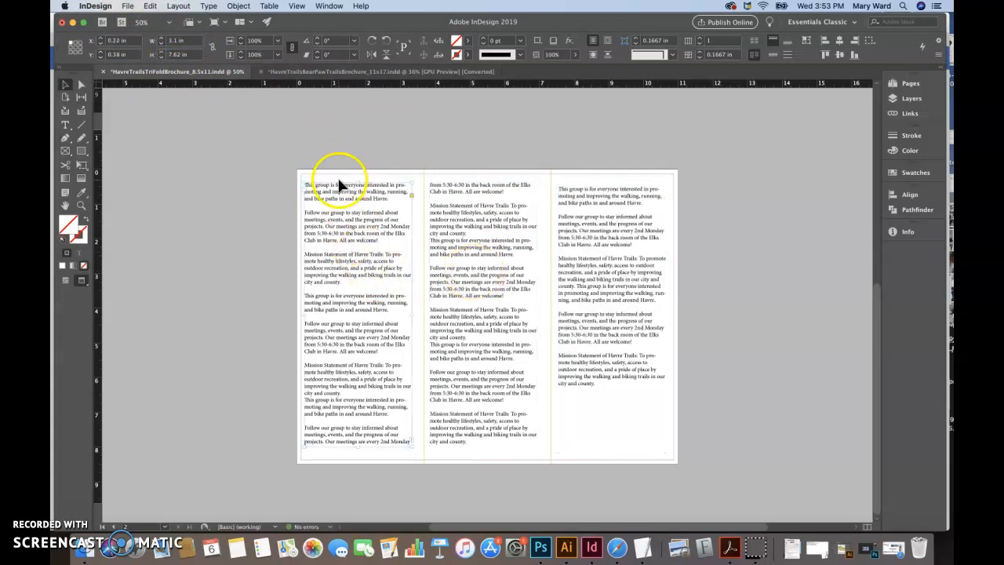
left_click(354, 214)
key("Right")
key("Right")
key("Right")
key("Right")
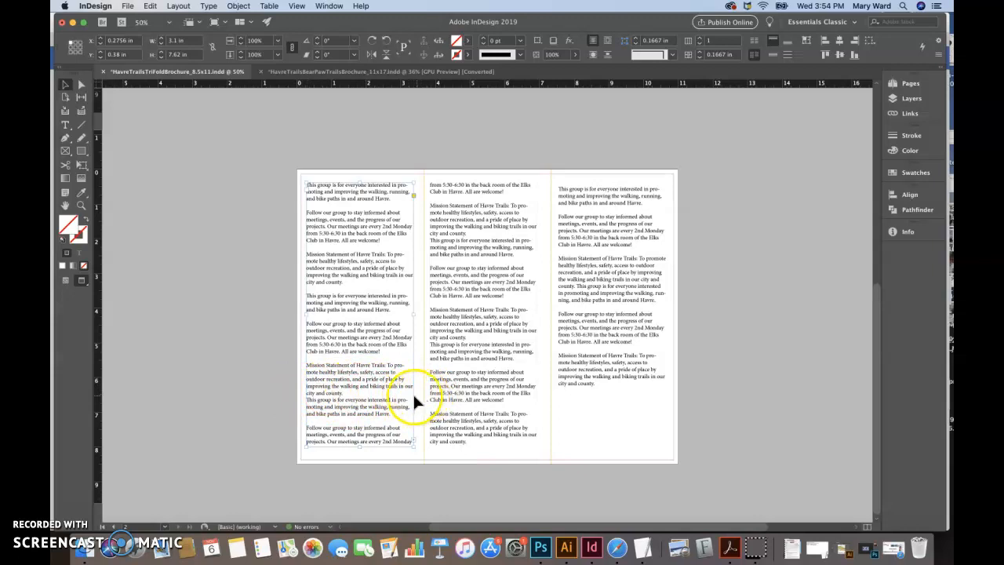
Nudge the middle text frame right to X 3.9373 in to center it between the two fold guides.
left_click(477, 381)
key("Right")
key("Right")
key("Right")
key("Right")
key("Right")
key("Right")
key("Right")
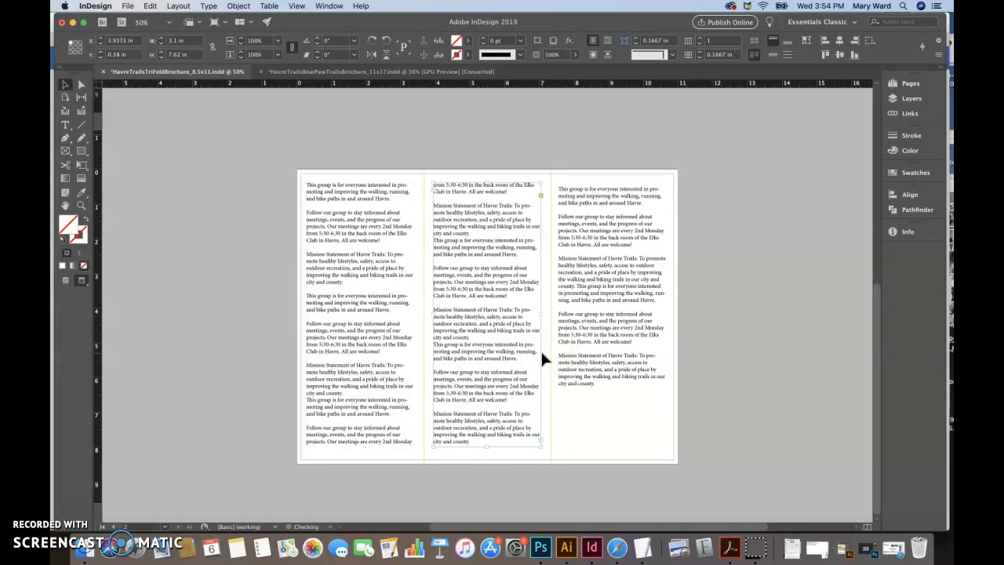
Compare the left and middle frames' spacing around the fold guide and nudge the middle frame to X 3.9513 in.
left_click(385, 376)
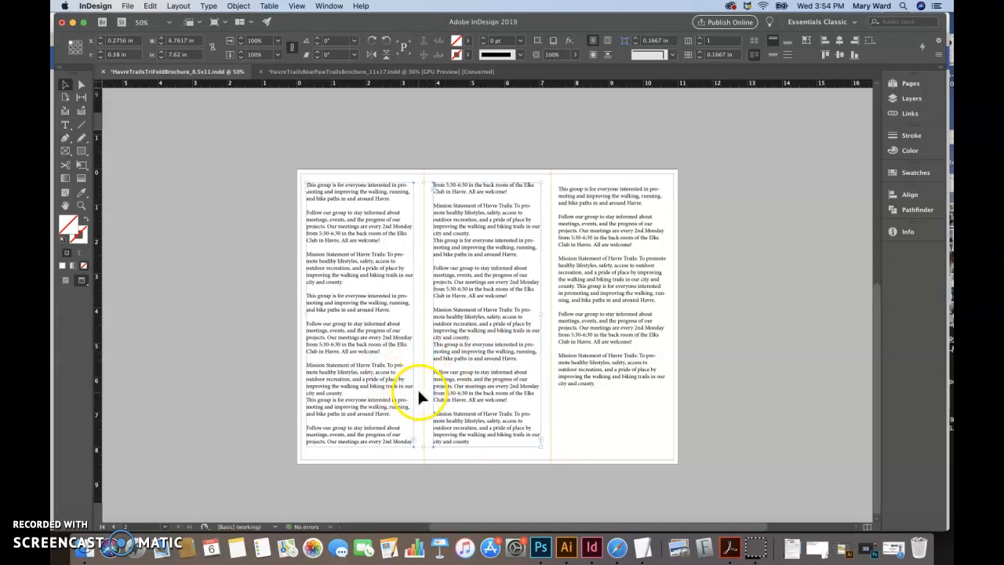
left_click(474, 141)
left_click(462, 234)
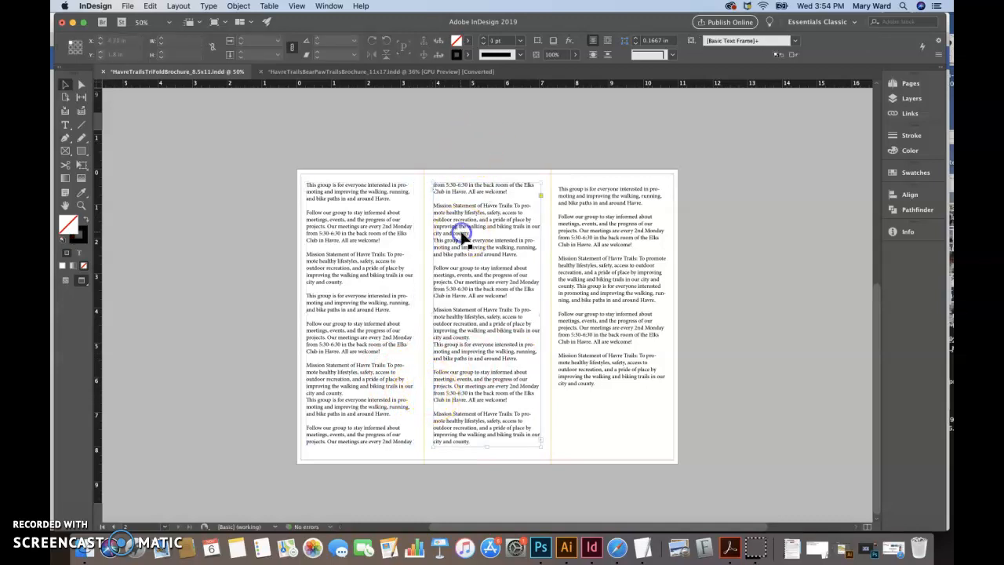
left_click(397, 276)
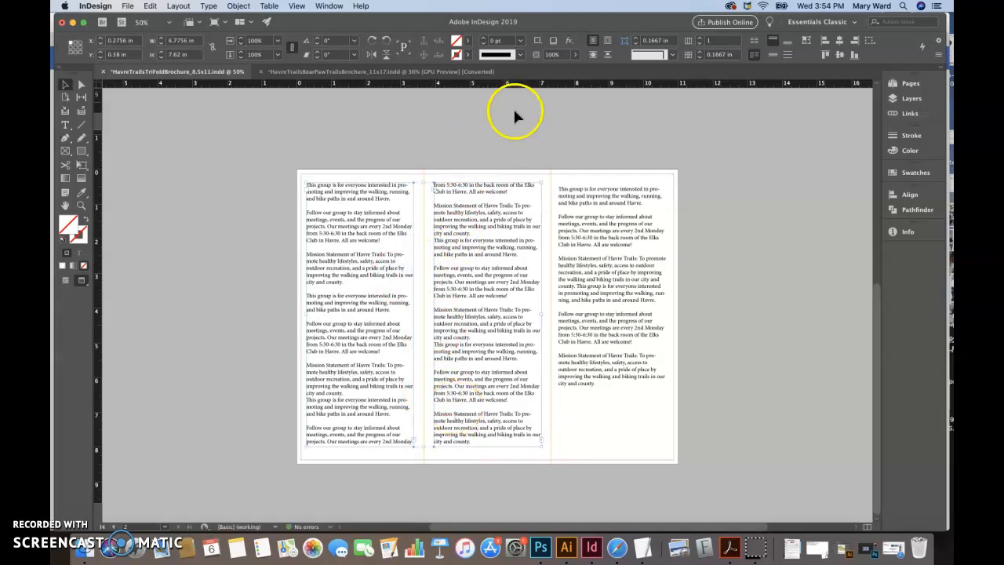
Nudge the right text frame slightly right and compare its spacing with the middle frame around the second fold guide.
left_click(601, 263)
left_click(460, 269)
left_click(549, 325, "shift")
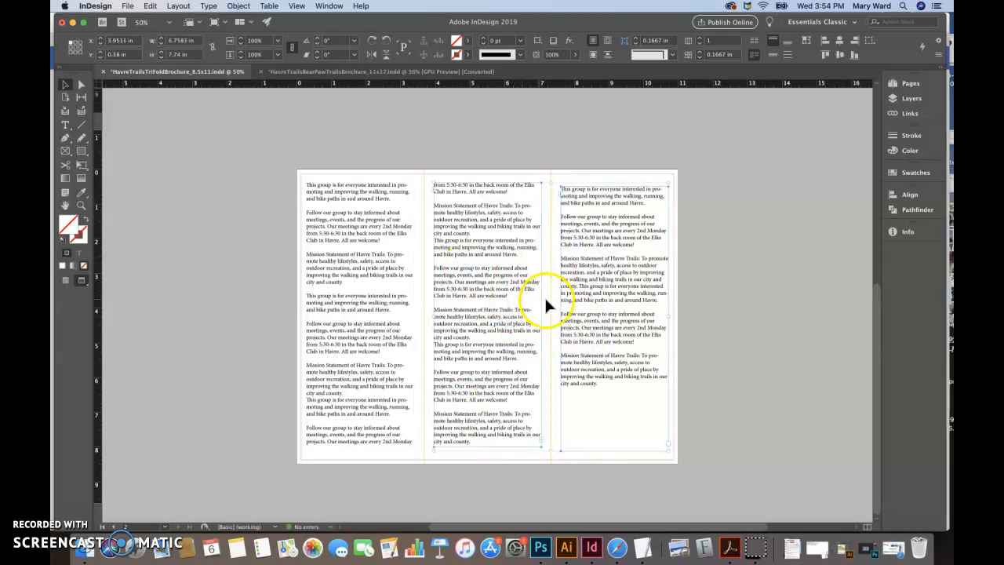
Select all three text frames and align their top edges.
left_click(387, 320, "shift")
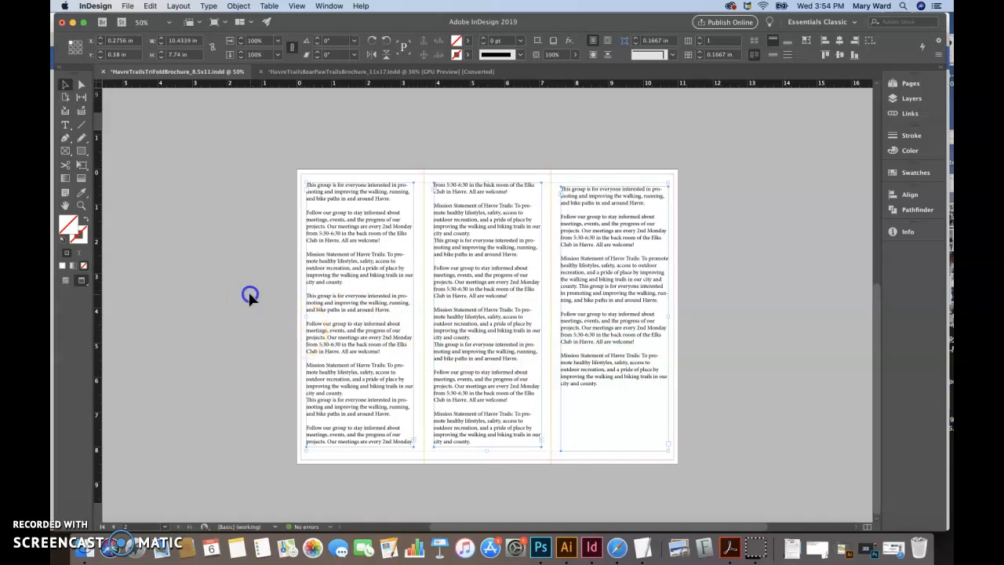
left_click(617, 326, "shift")
left_click(599, 330, "shift")
left_click(826, 58)
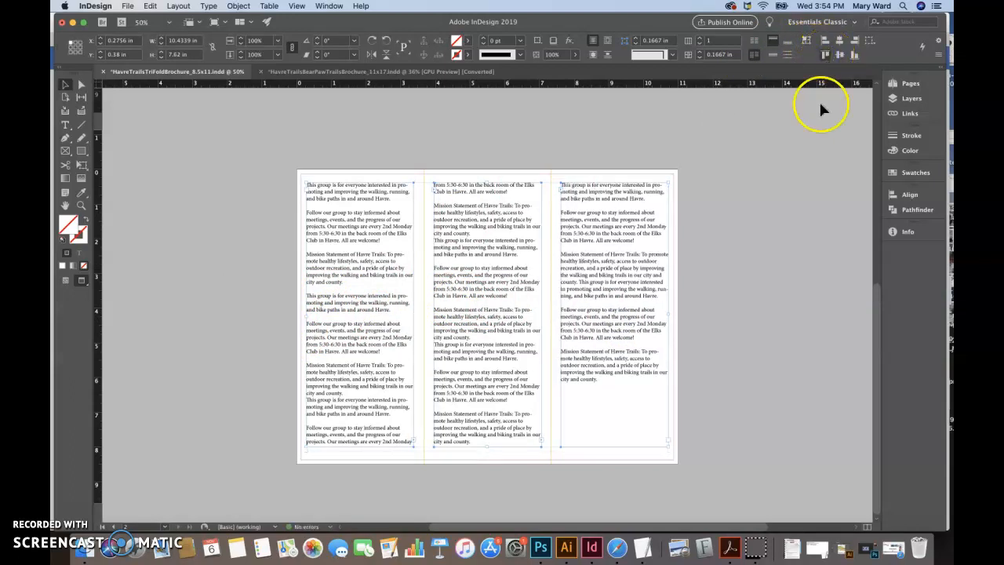
left_click(760, 276)
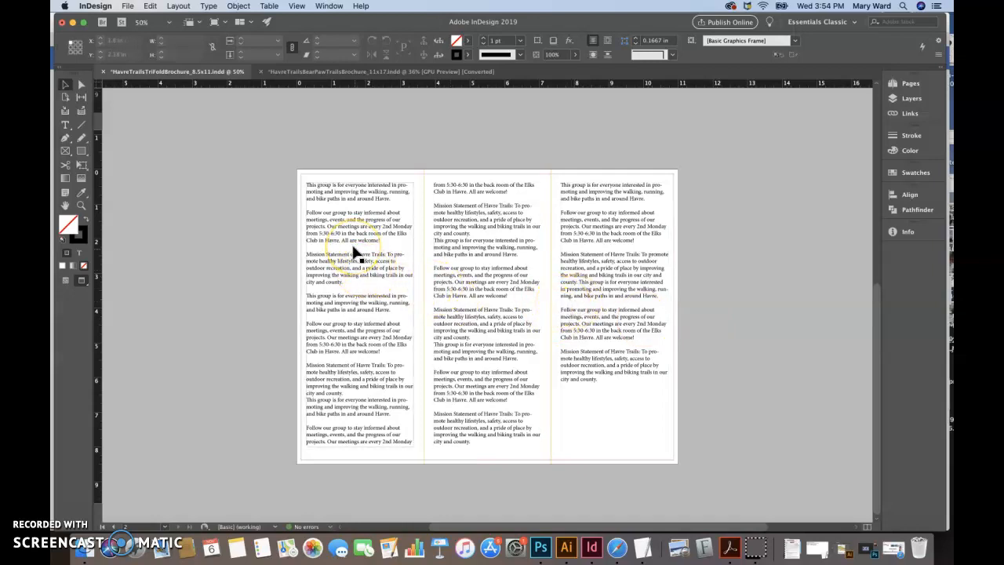
left_click(306, 184)
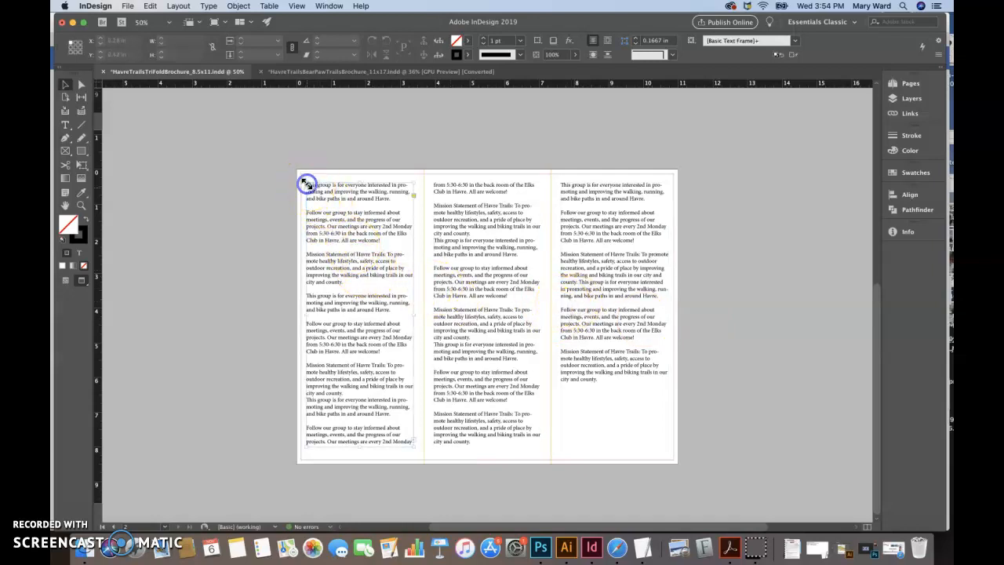
left_click_drag(307, 183, 308, 187)
key("super+z")
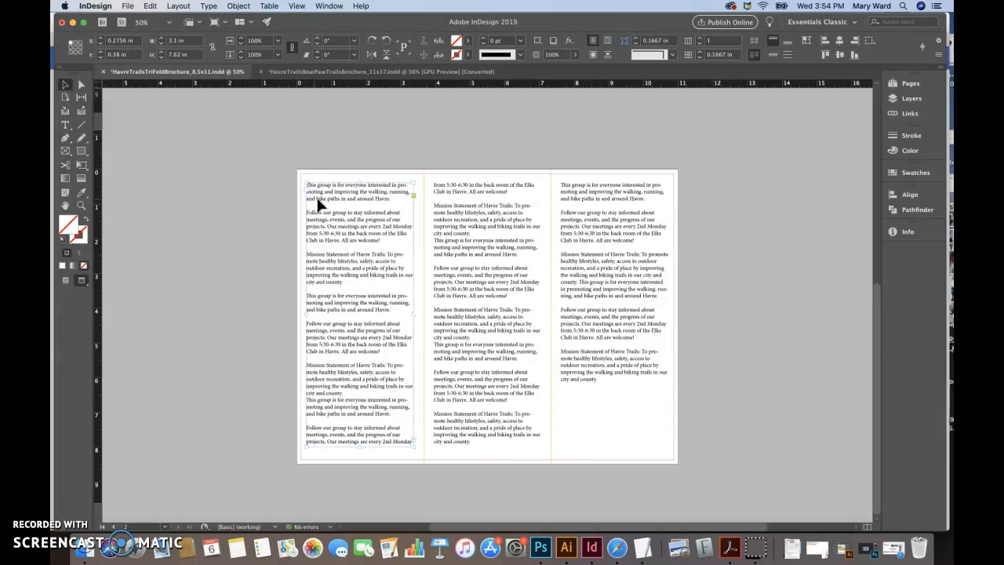
Add the heading "About" on its own line above the first paragraph in the left panel.
key("super+equal")
key("super+equal")
key("super+equal")
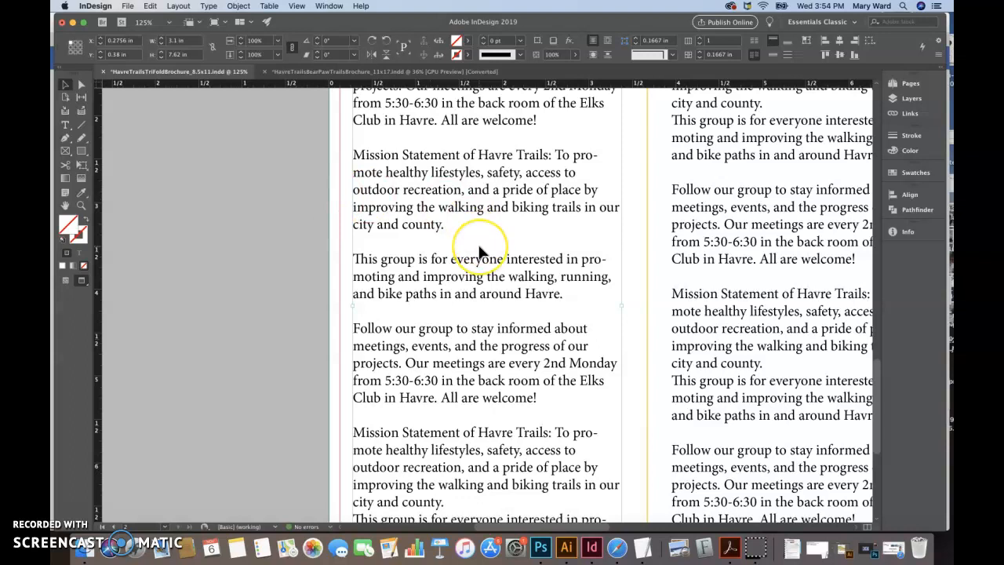
scroll(479, 251, "up", 10)
scroll(479, 251, "down", 7)
scroll(479, 251, "up", 2)
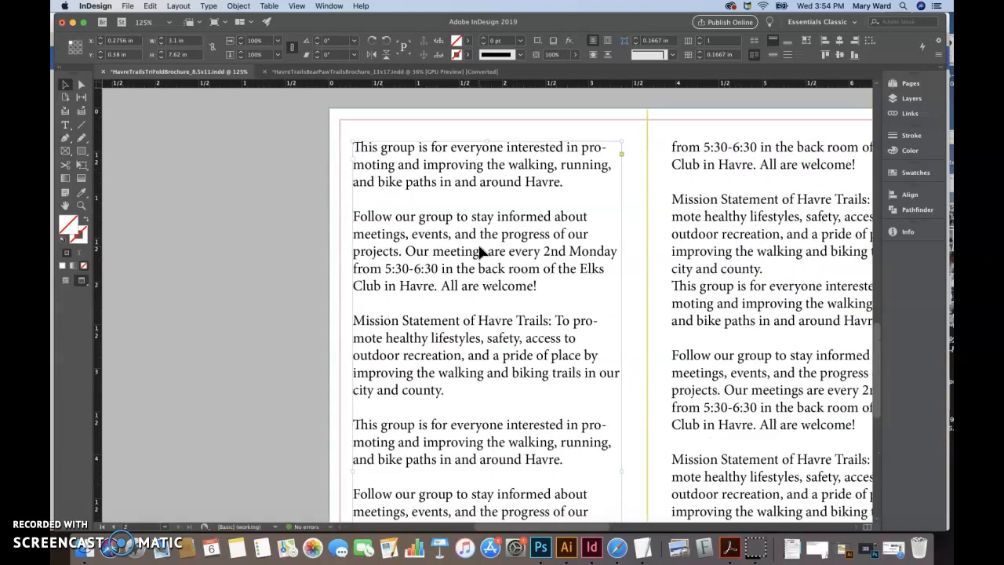
left_click(354, 142)
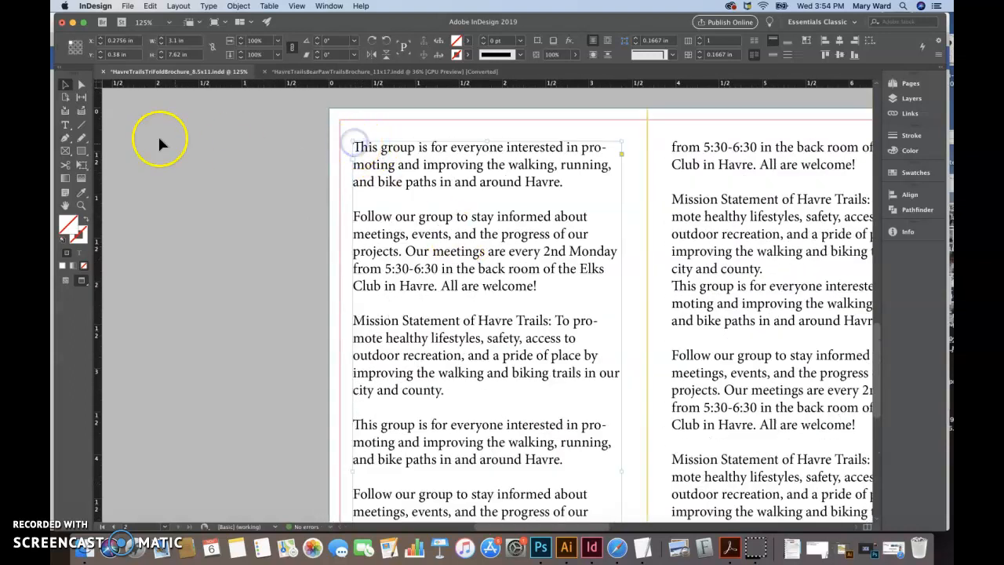
left_click(66, 124)
left_click(356, 145)
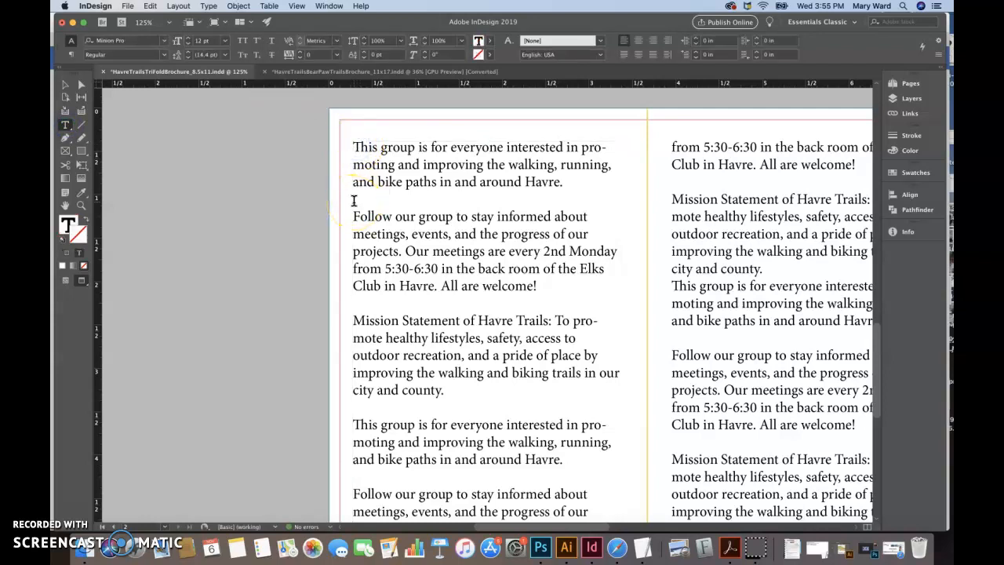
type("About")
key("Return")
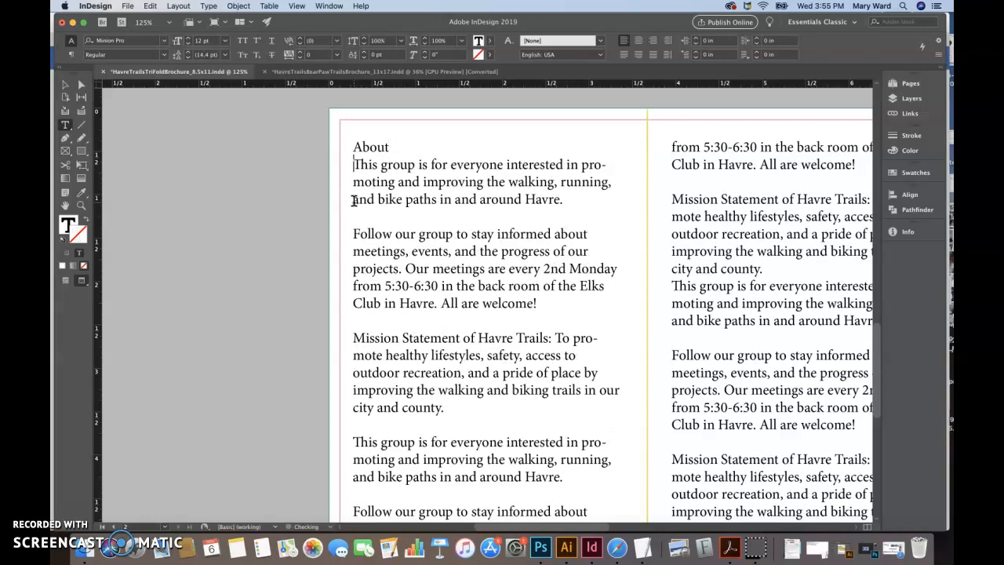
double_click(375, 147)
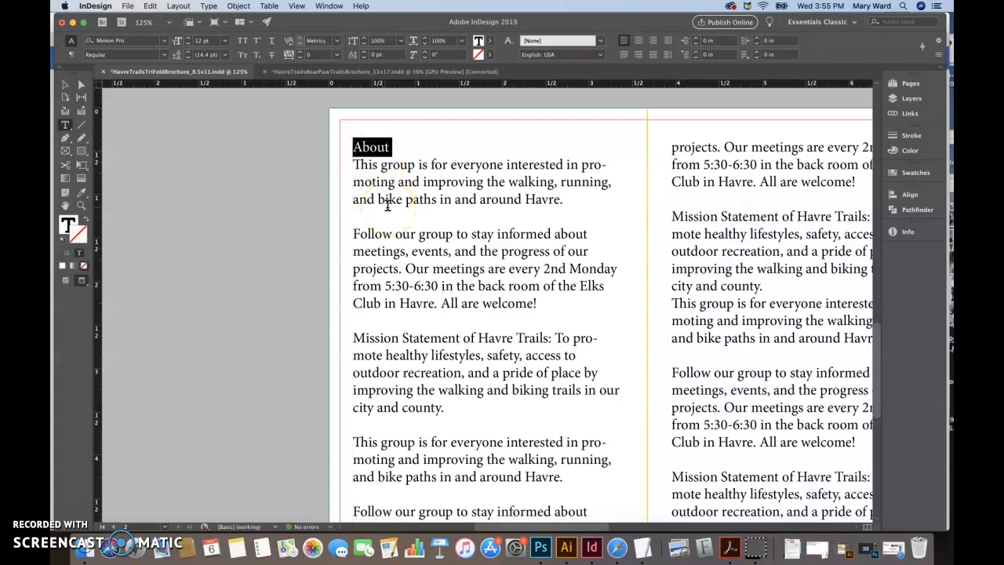
Try to apply the "About" heading's formatting to the words "Mission Statement" with the Eyedropper.
key("super+minus")
key("super+minus")
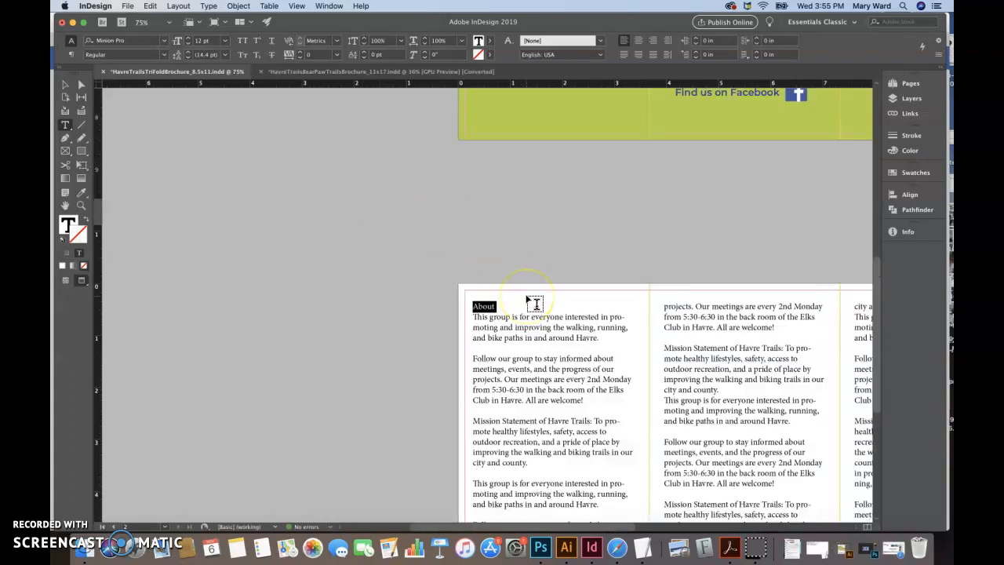
key("super+minus")
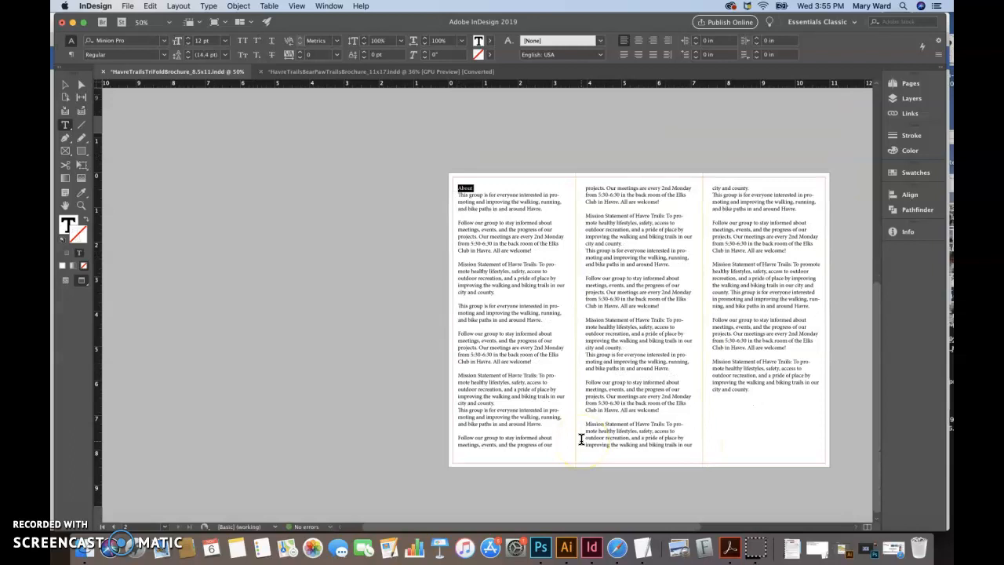
left_click(497, 264)
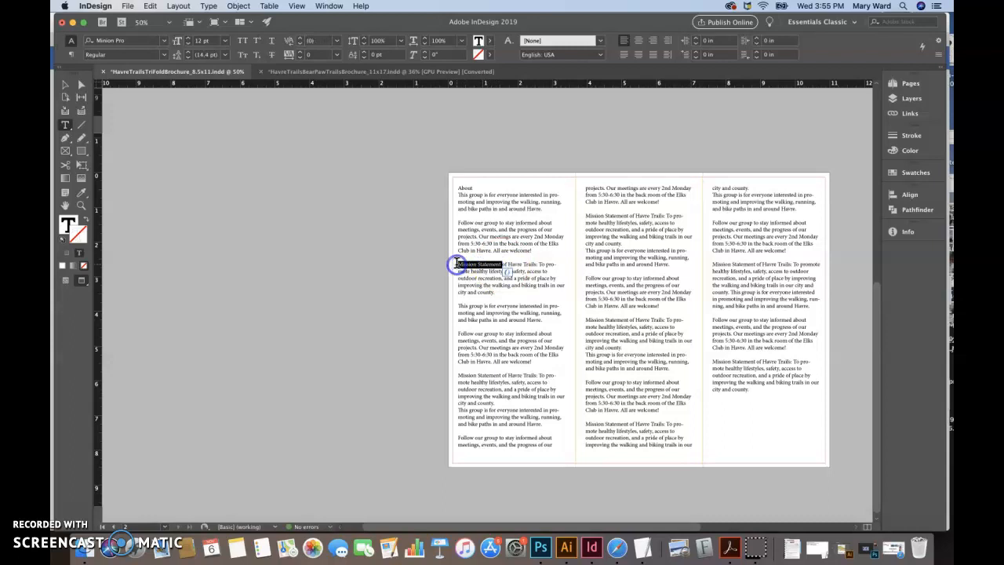
left_click(81, 192)
left_click(468, 190)
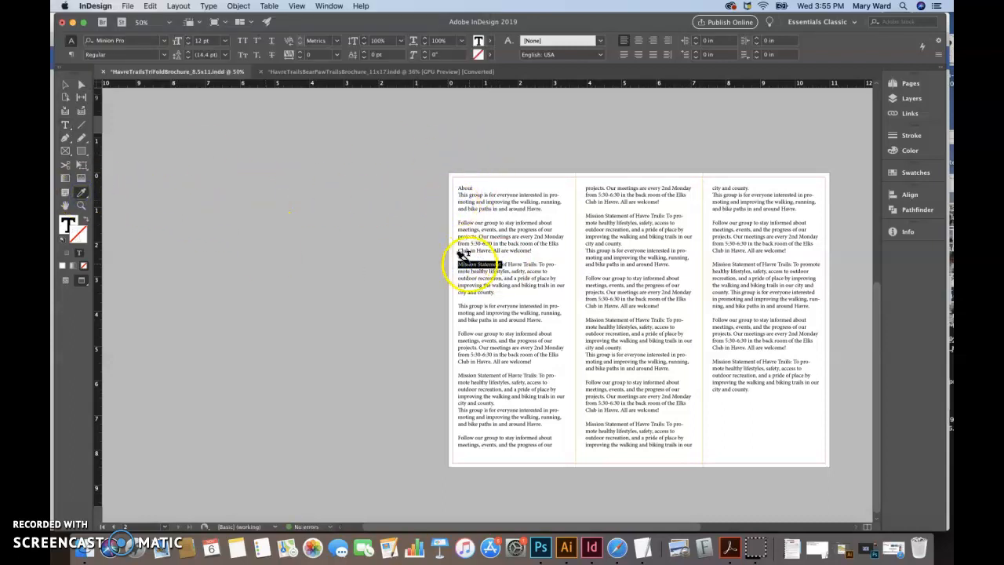
Put "Mission Statement" on its own heading line in the left panel and remove "of Havre Trails:" so the paragraph starts with "To promote".
left_click(65, 127)
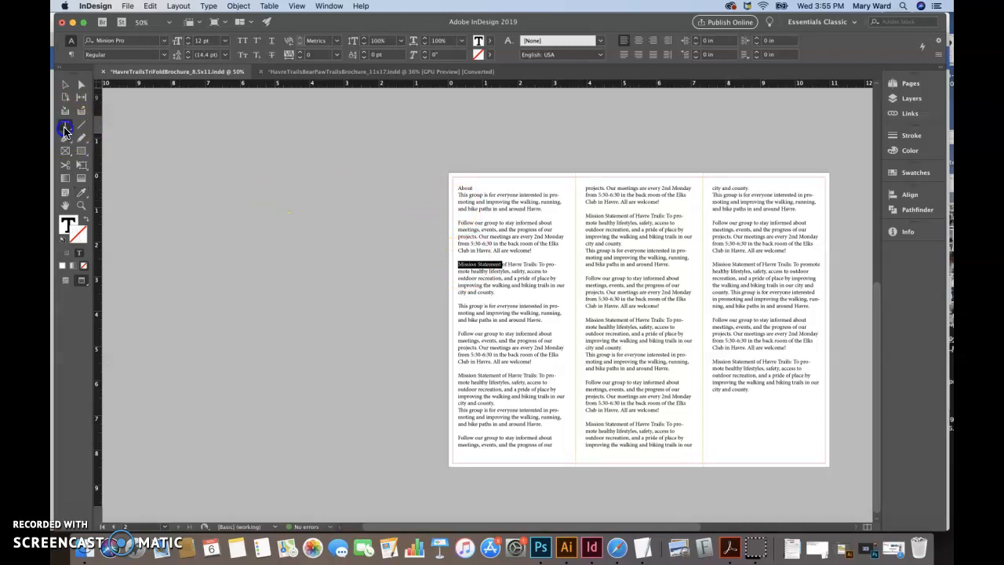
left_click(502, 263)
key("Return")
left_click(495, 267)
key("BackSpace")
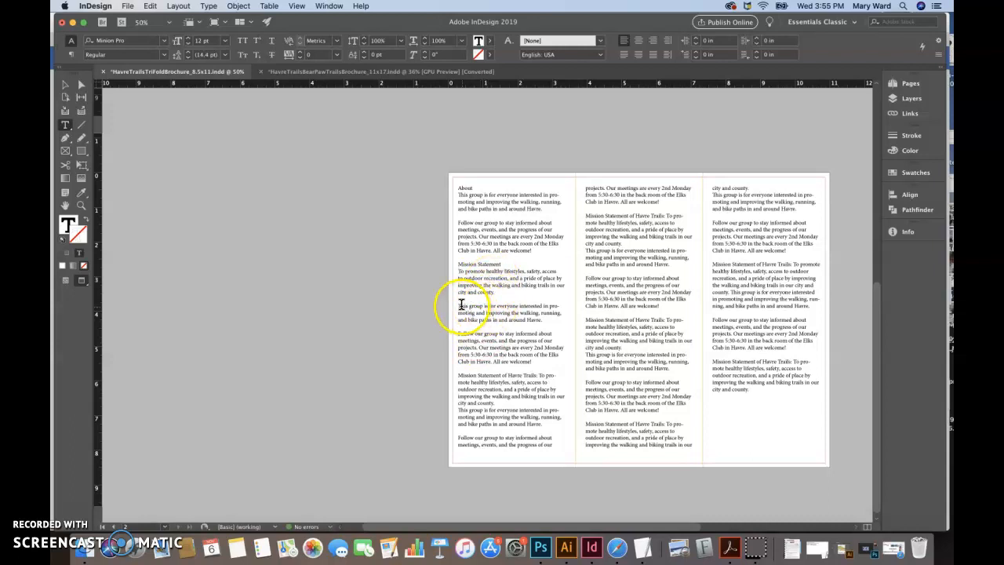
Delete all the repeated placeholder text after the first mission statement across the three panels.
left_click_drag(459, 305, 747, 397)
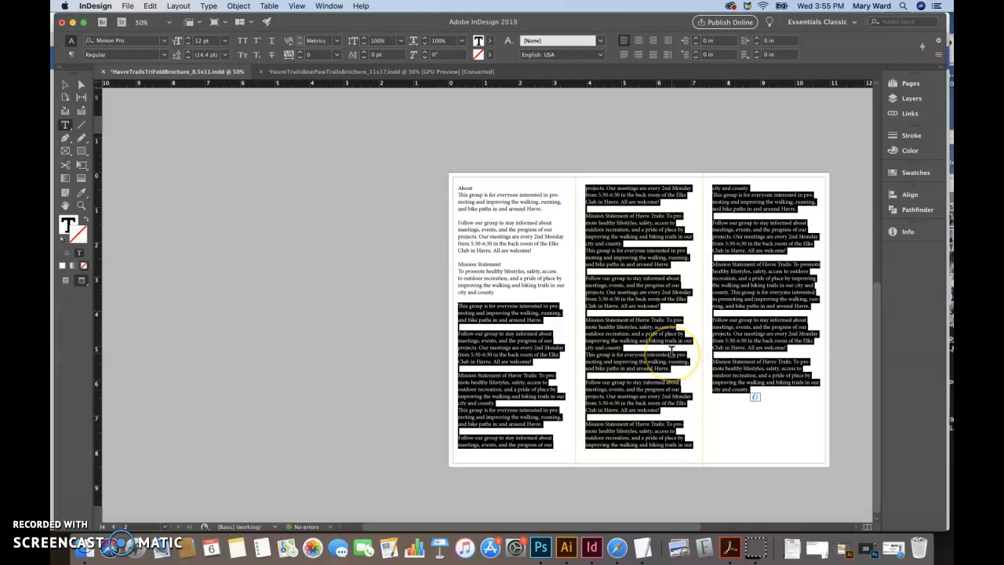
key("Delete")
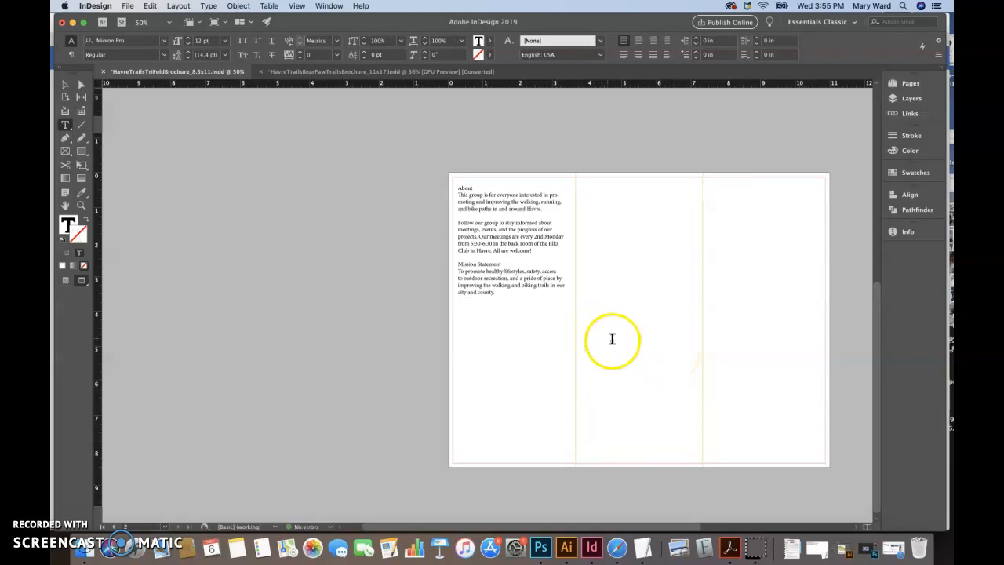
left_click(66, 84)
left_click(653, 259)
left_click(762, 298)
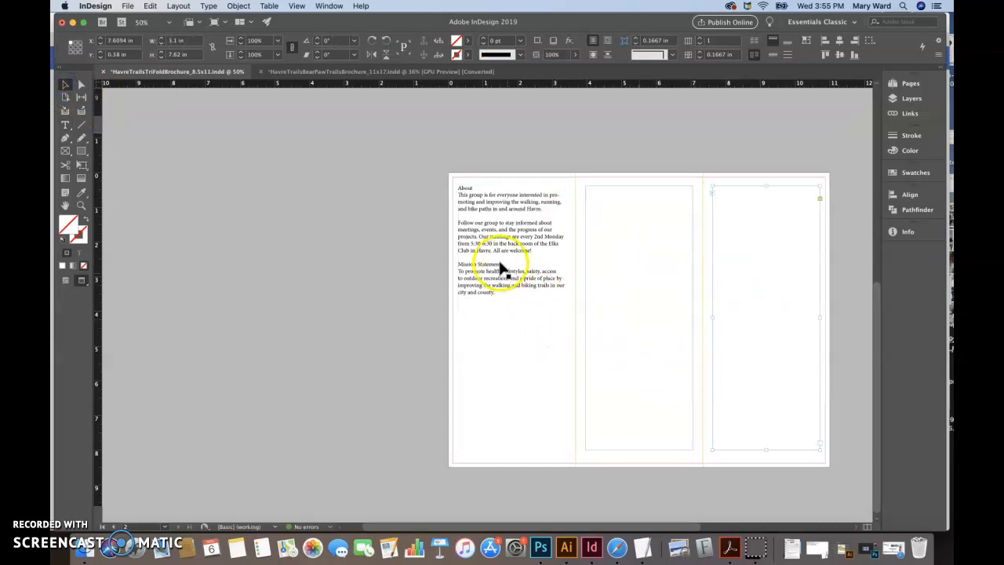
double_click(494, 292)
left_click_drag(490, 294, 455, 190)
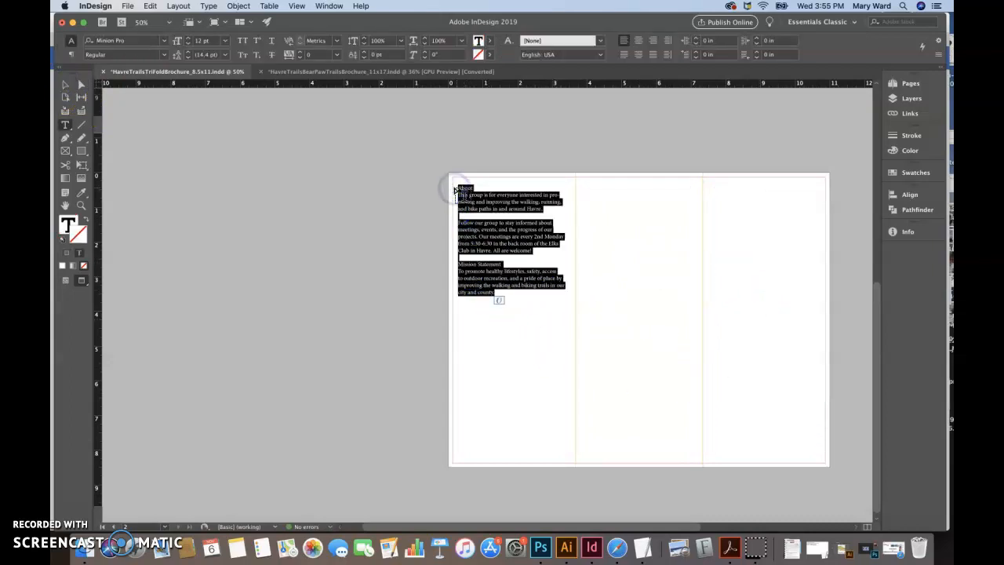
left_click(490, 196)
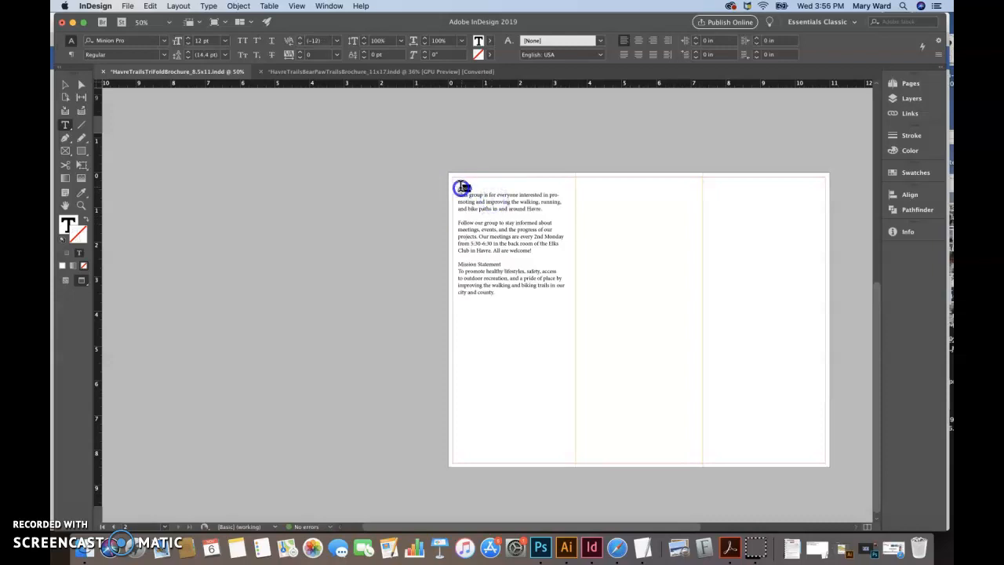
Check the font of the Rotary Canyon Loop Trail body text in the HavreTrailsBearPawTrailsBrochure_11x17 document and return to the tri-fold brochure.
left_click(341, 72)
left_click(483, 230)
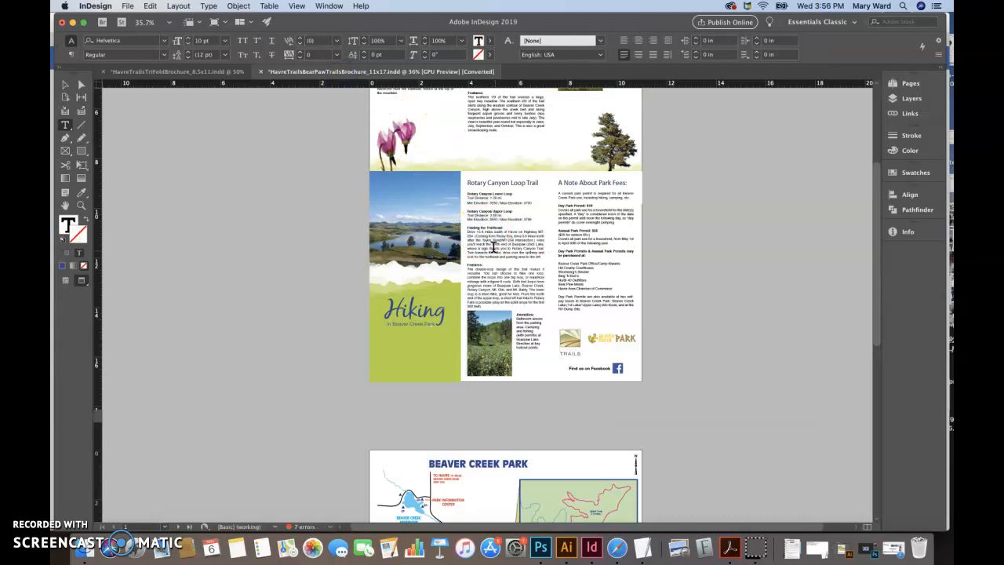
left_click(211, 72)
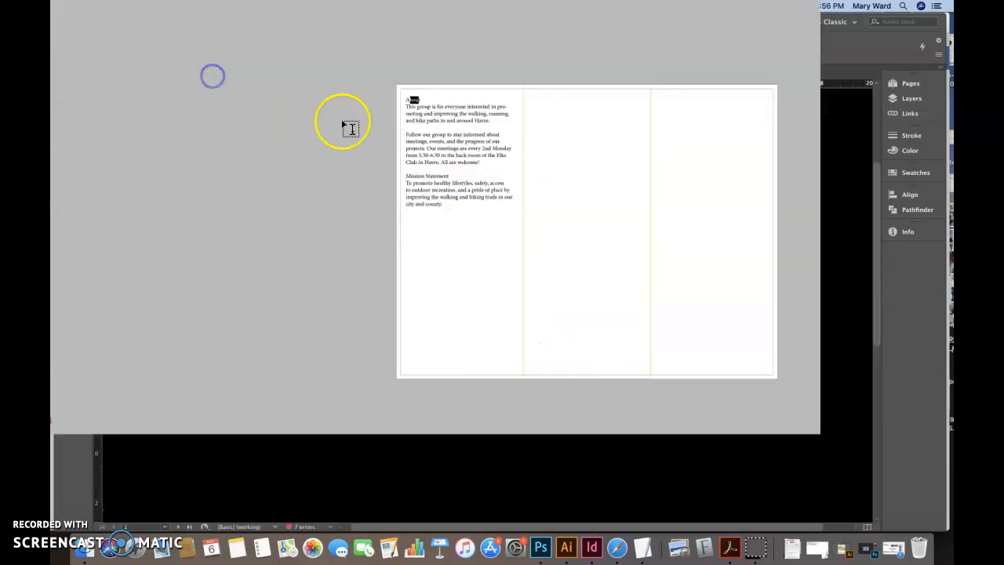
Set all the text in the left panel's threaded frame to Helvetica Regular.
triple_click(481, 200)
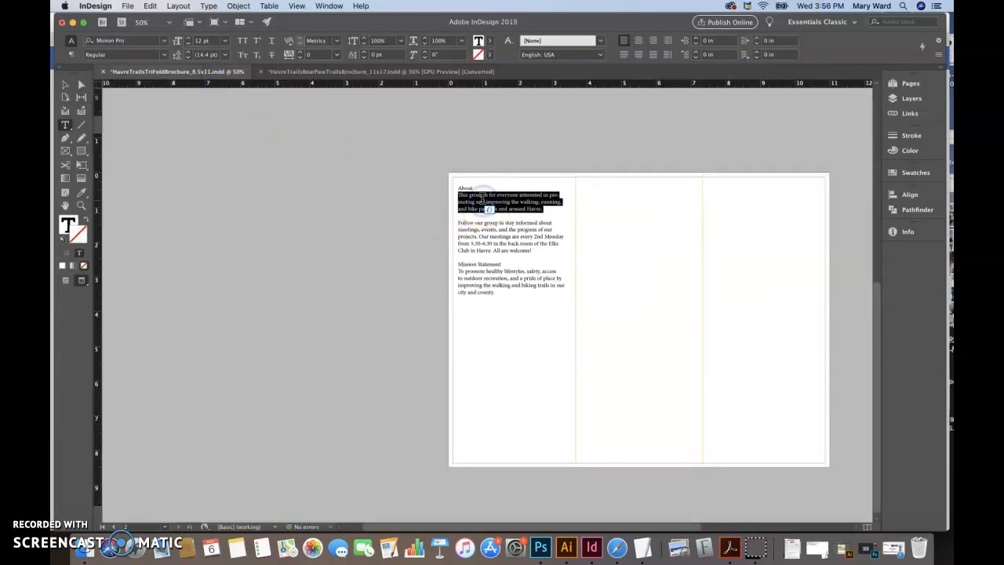
key("super+a")
left_click(503, 195)
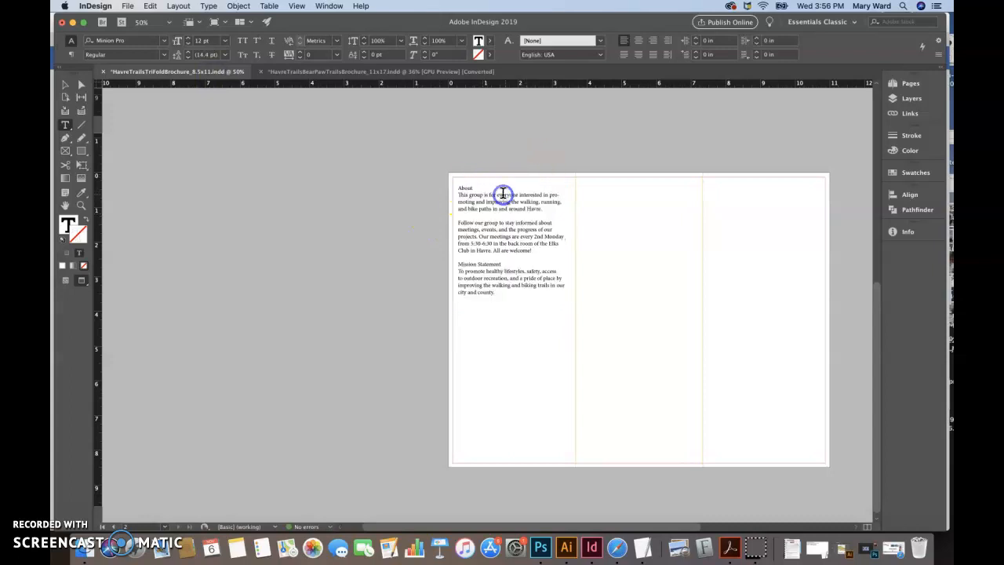
key("super+a")
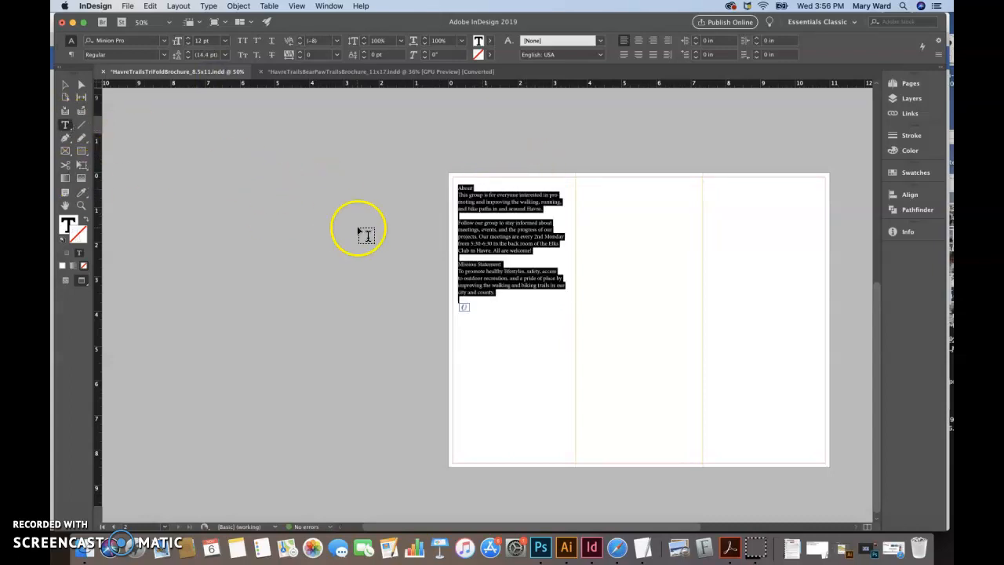
left_click(136, 43)
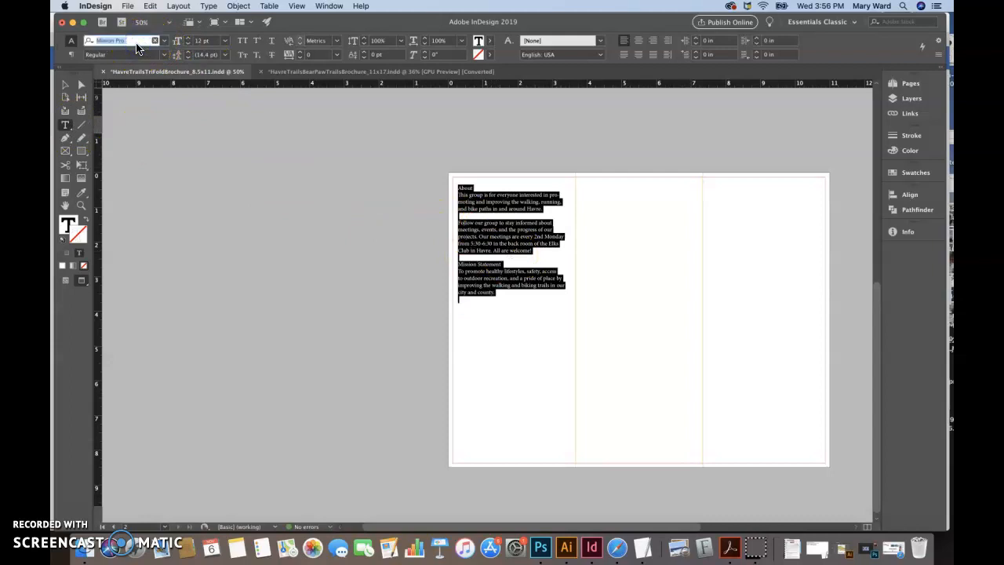
type("hel")
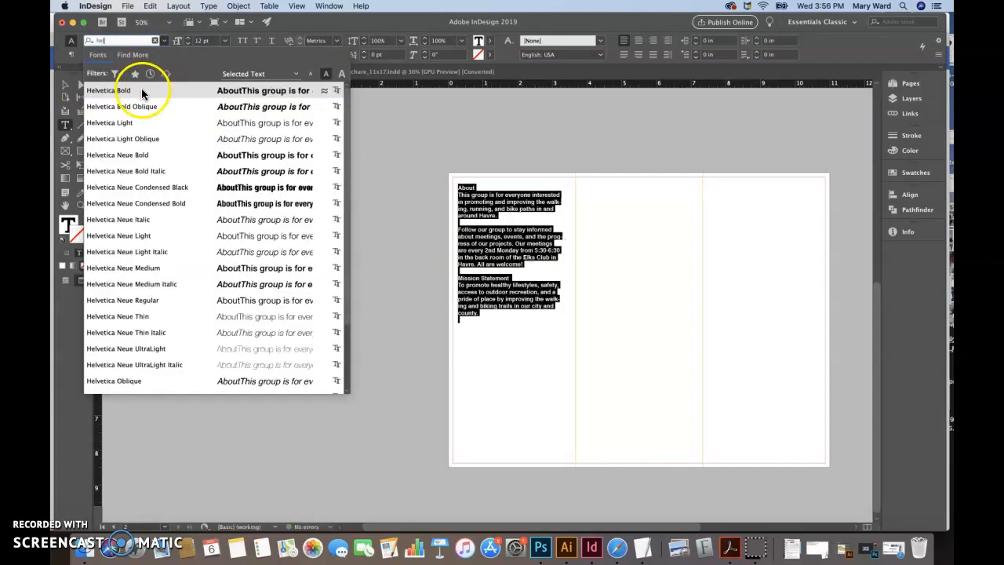
scroll(152, 310, "down", 1)
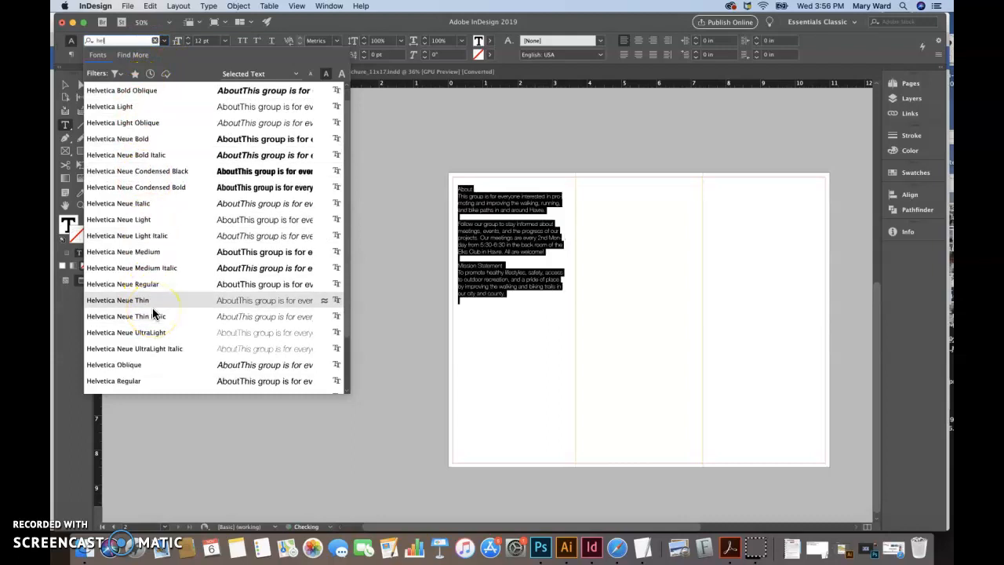
left_click(131, 381)
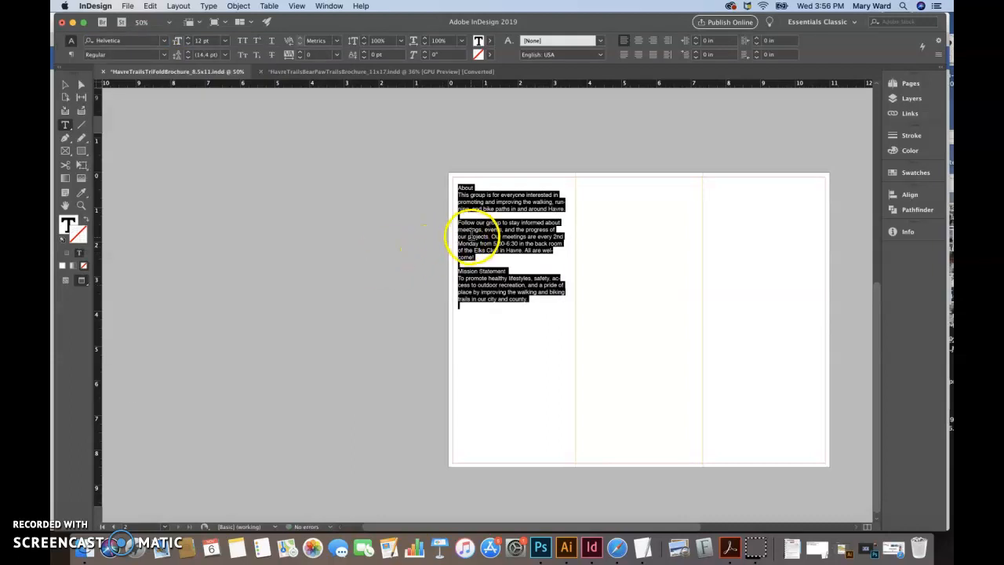
Check the font, style and size of the "Rotary Canyon Loop Trail" heading in the 11x17 brochure and return to the tri-fold.
left_click(302, 72)
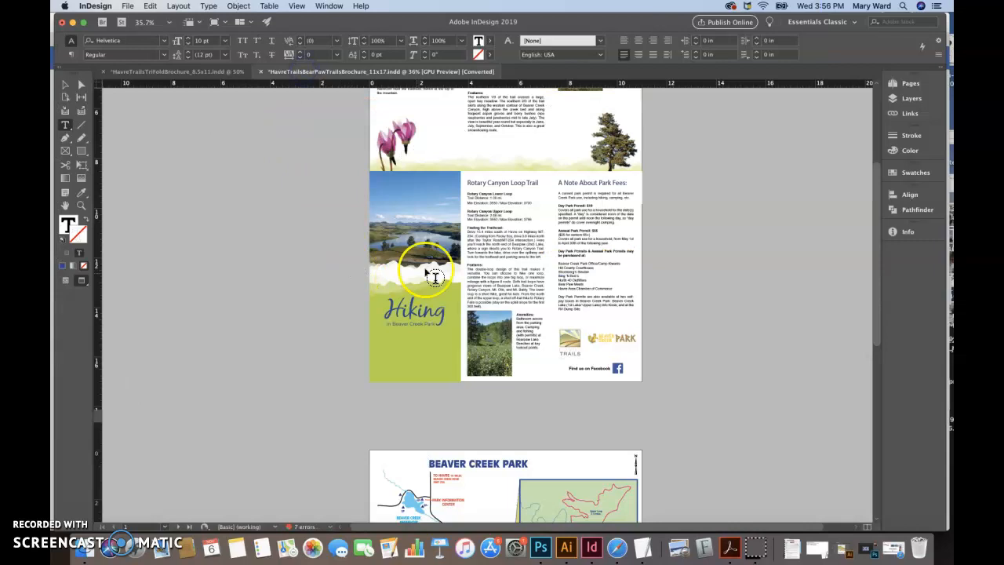
left_click(204, 72)
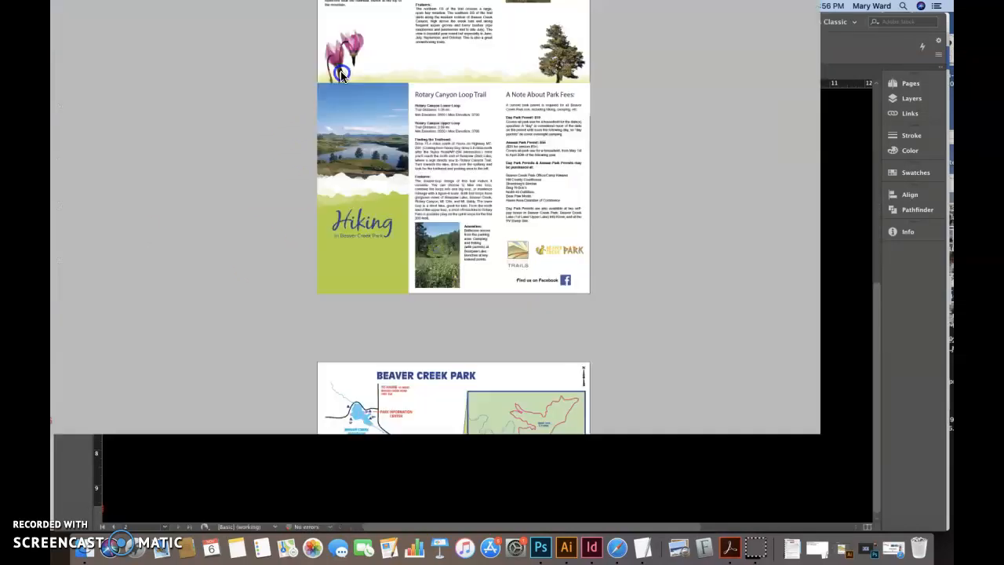
left_click(496, 185)
left_click(512, 185)
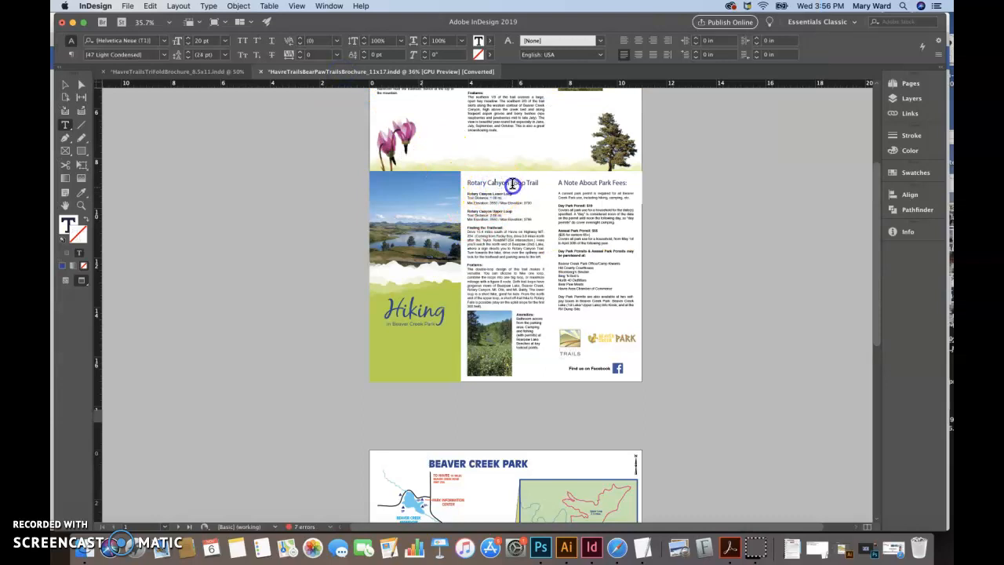
left_click_drag(512, 185, 512, 183)
left_click(510, 181)
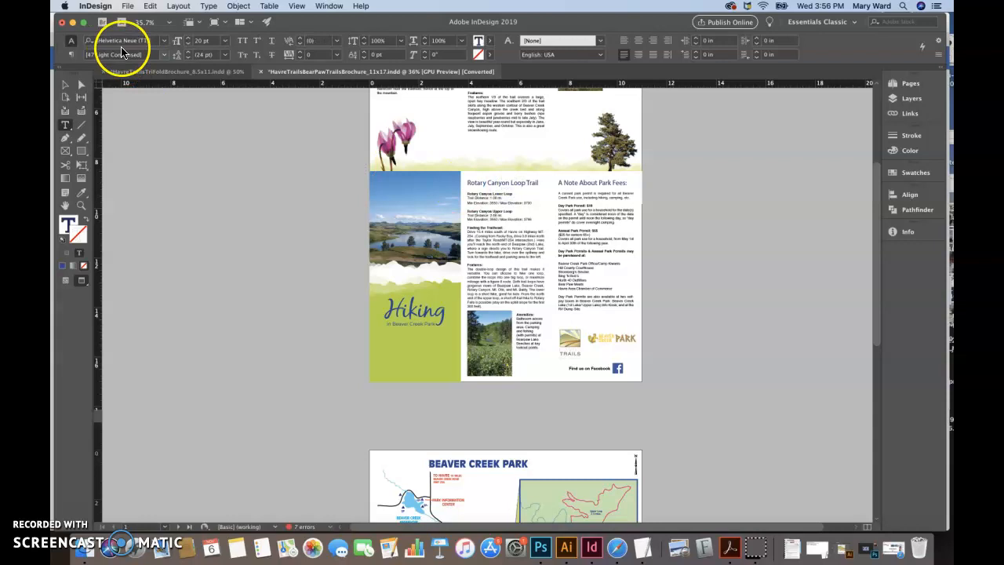
left_click(154, 72)
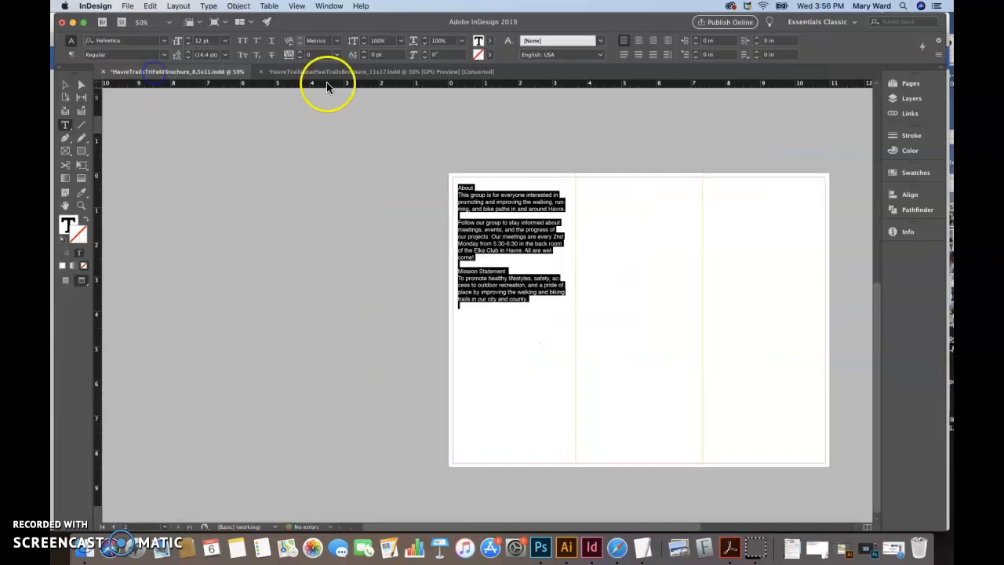
Set the "About" heading in Helvetica Neue, trying the Medium and Condensed Black styles before choosing Bold.
double_click(465, 188)
left_click(164, 41)
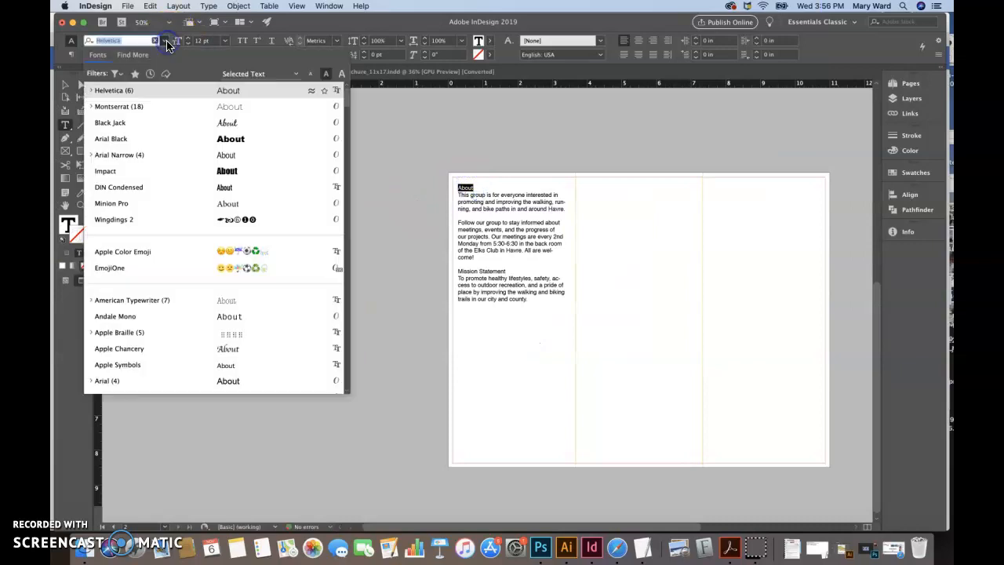
left_click(135, 40)
type("hel")
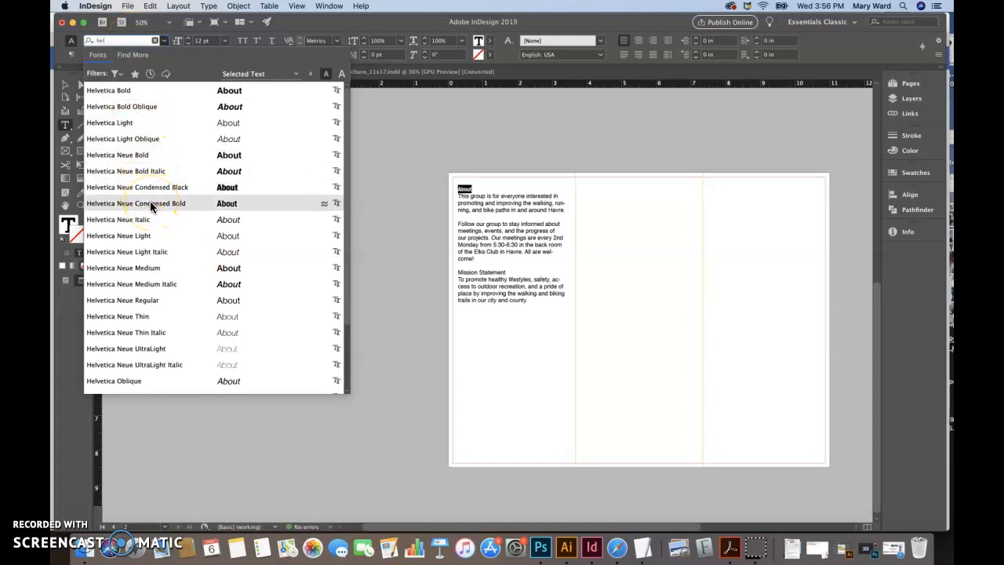
left_click(153, 268)
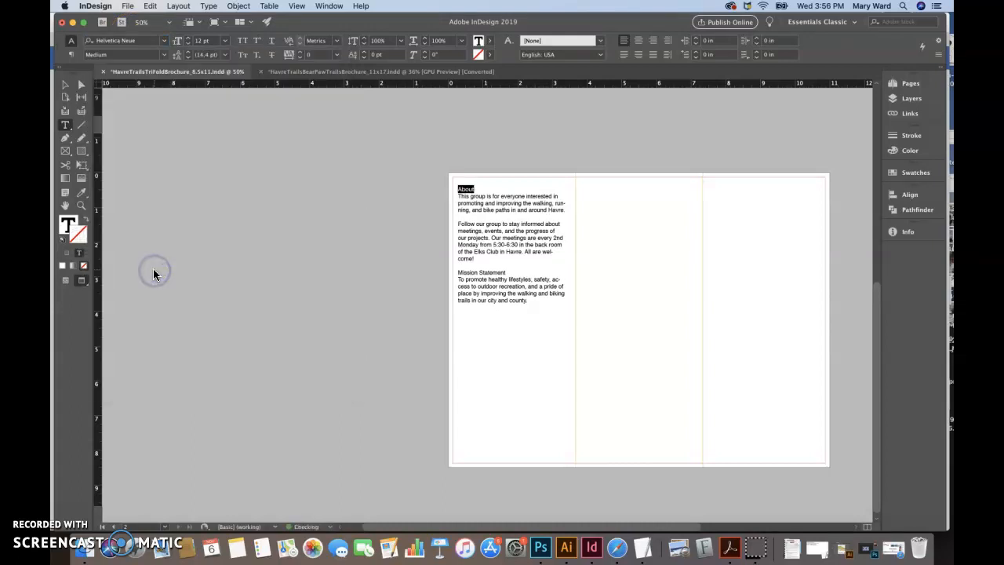
left_click(165, 57)
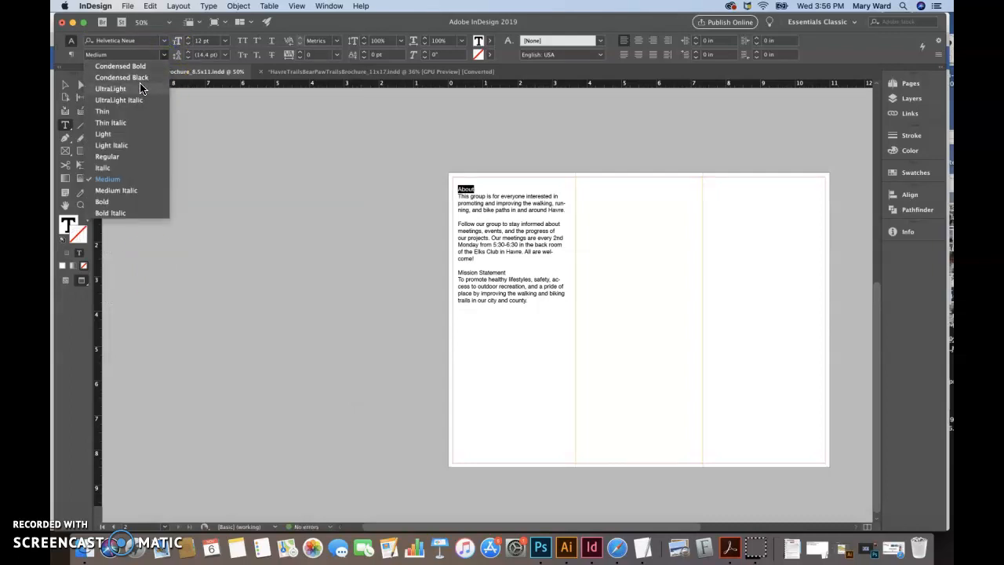
left_click(143, 78)
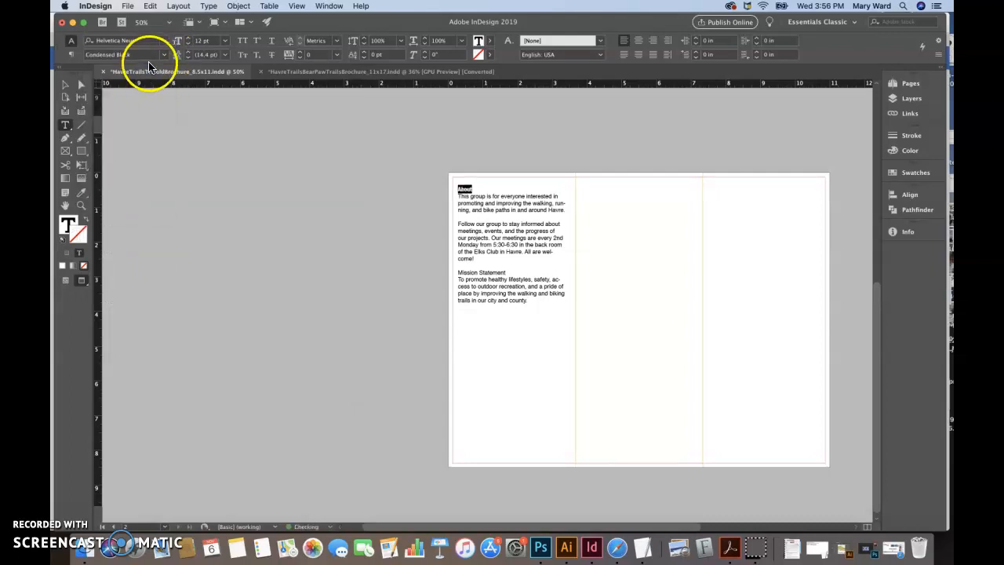
left_click(165, 56)
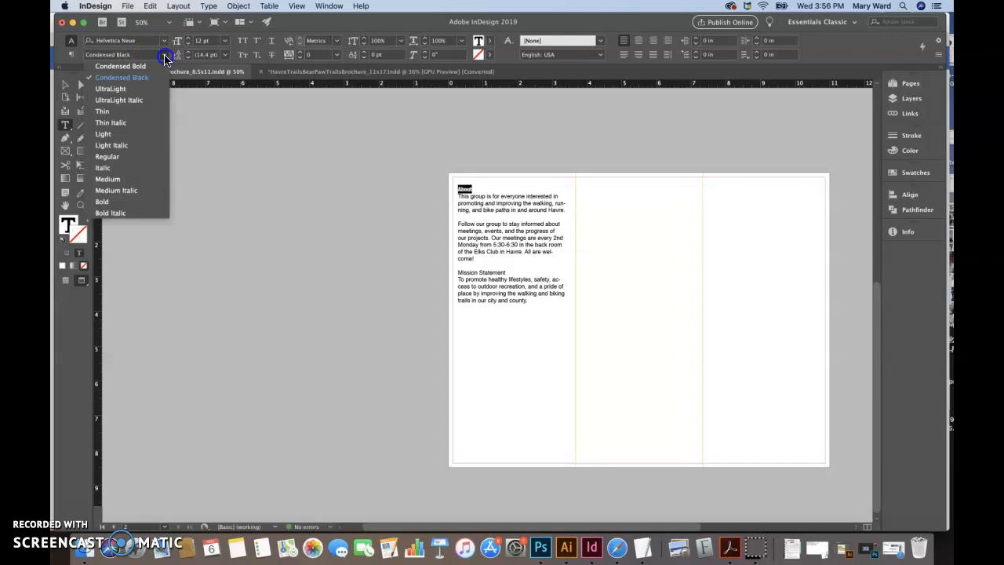
left_click(129, 202)
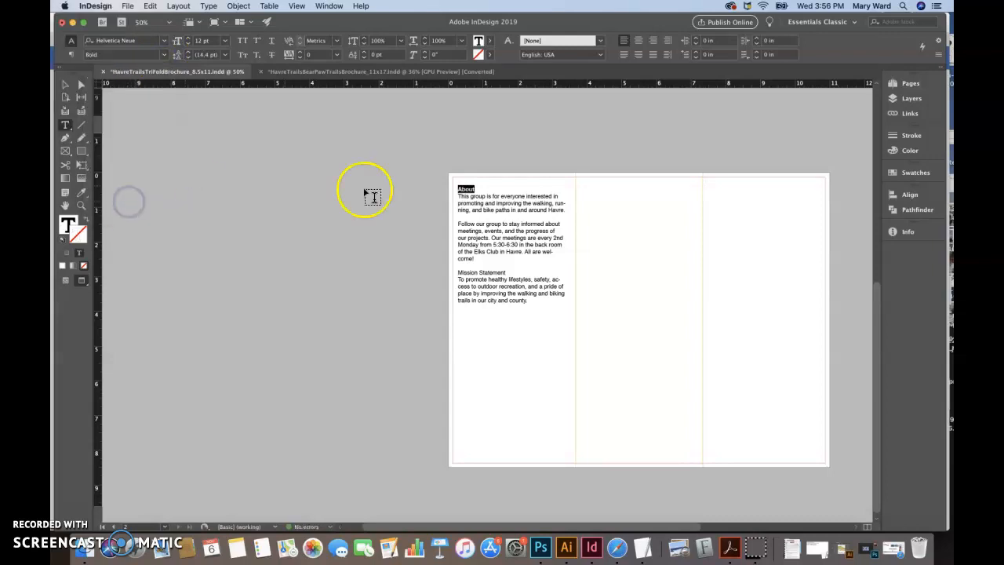
Examine the font family and available styles of the "Rotary Canyon Loop Trail" heading in the 11x17 brochure, and view the layout outside Preview mode.
left_click(320, 73)
double_click(499, 183)
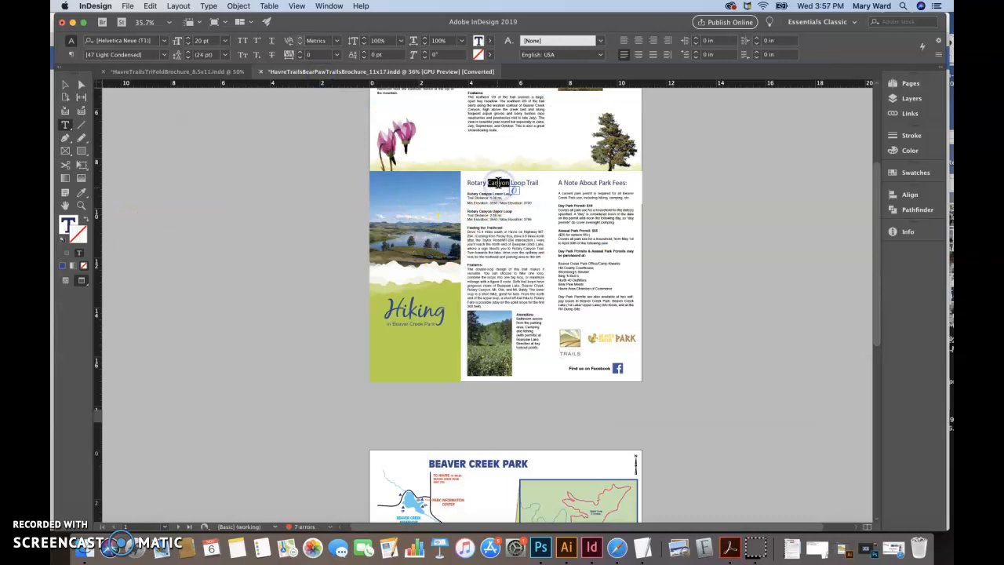
left_click(166, 57)
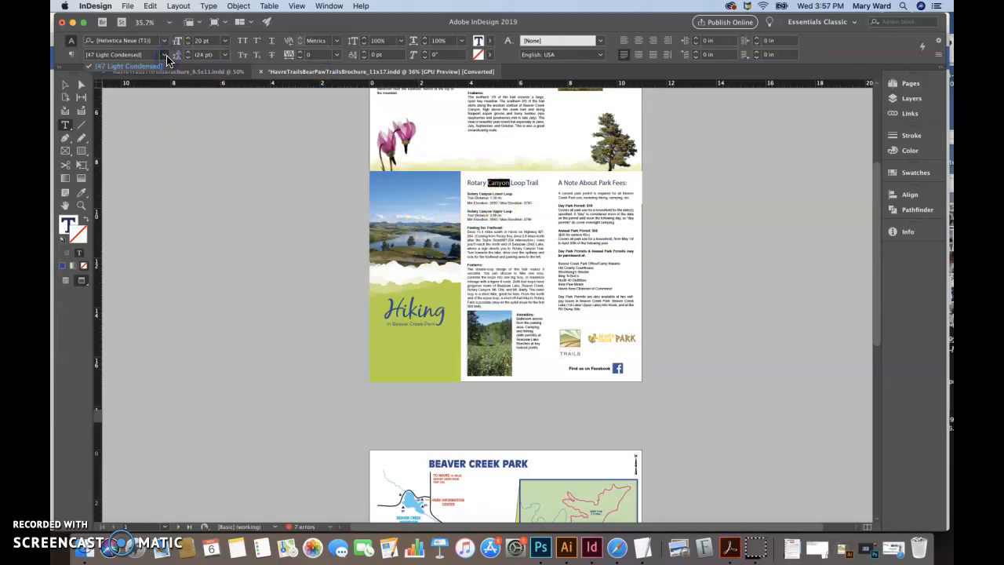
left_click(166, 57)
left_click(165, 42)
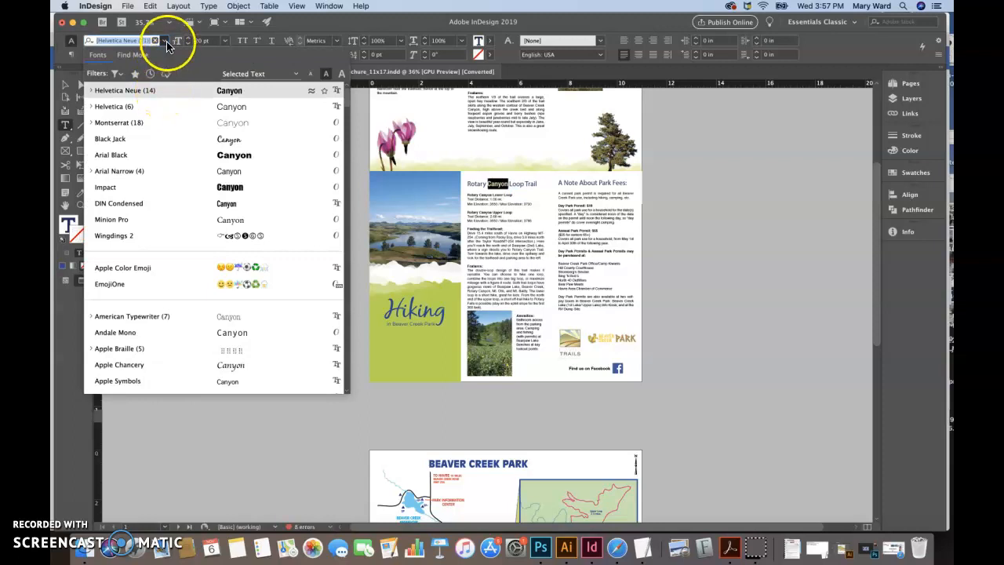
left_click(167, 45)
left_click(66, 83)
left_click(315, 249)
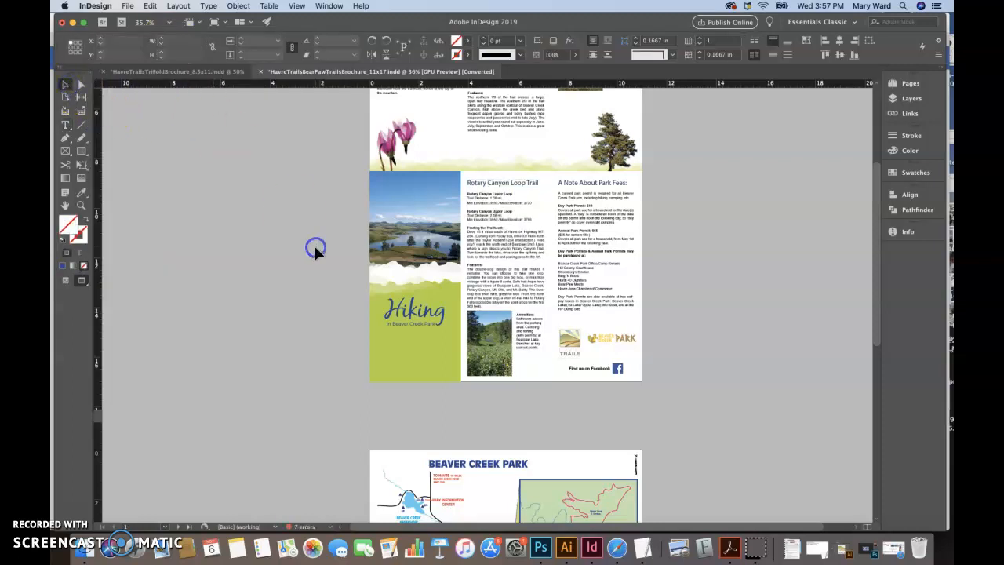
key("w")
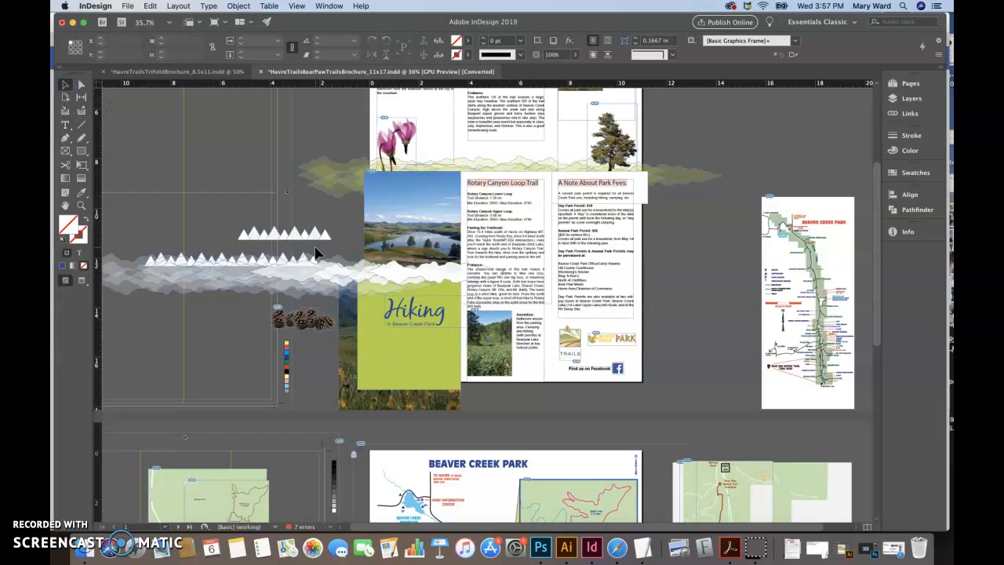
key("w")
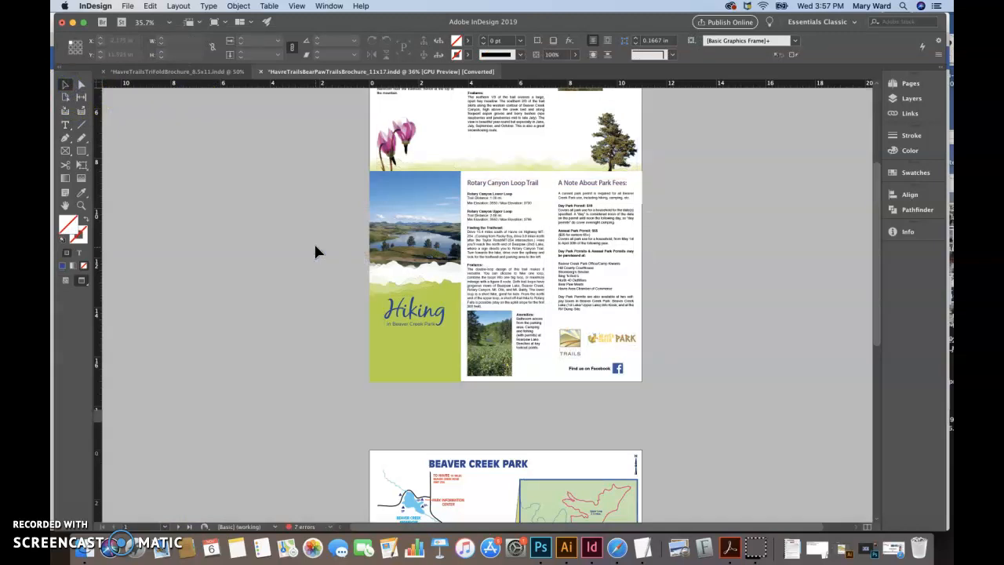
Compare Medium with Bold on the tri-fold's "About" heading, keep Helvetica Neue Bold and enlarge the heading to 15 pt.
left_click(212, 72)
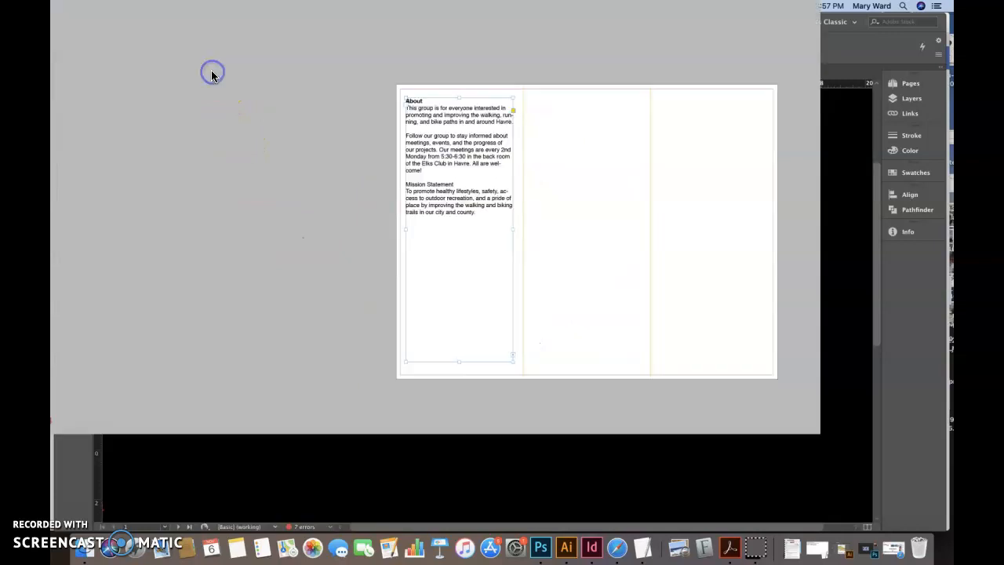
double_click(469, 189)
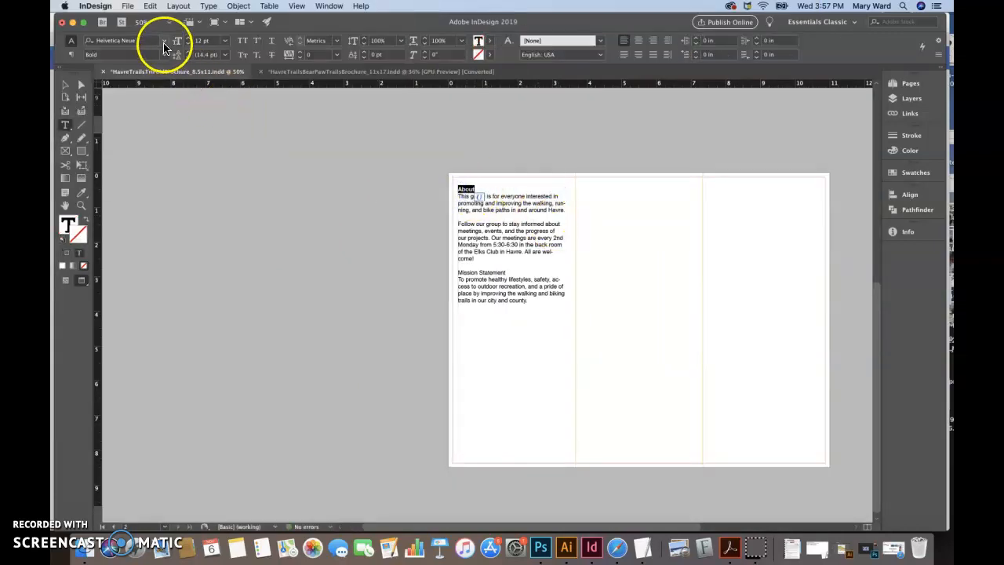
left_click(165, 56)
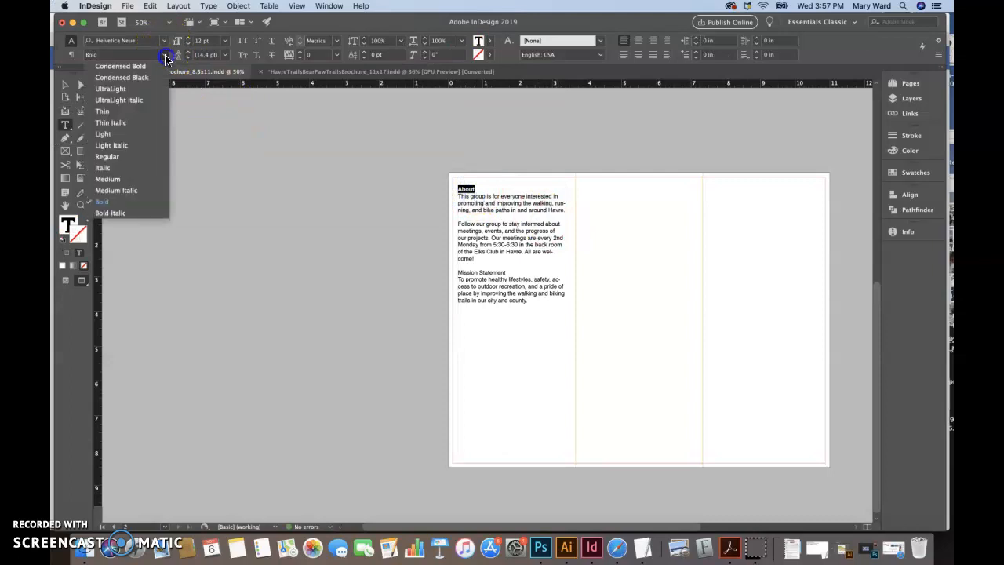
left_click(134, 180)
left_click_drag(161, 57, 113, 200)
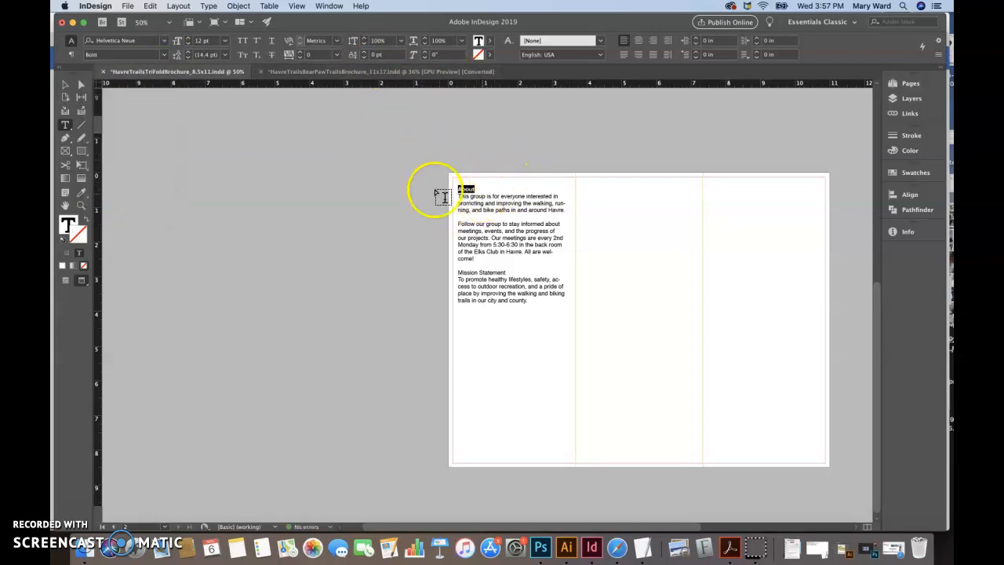
left_click(188, 38)
left_click(188, 37)
left_click(189, 38)
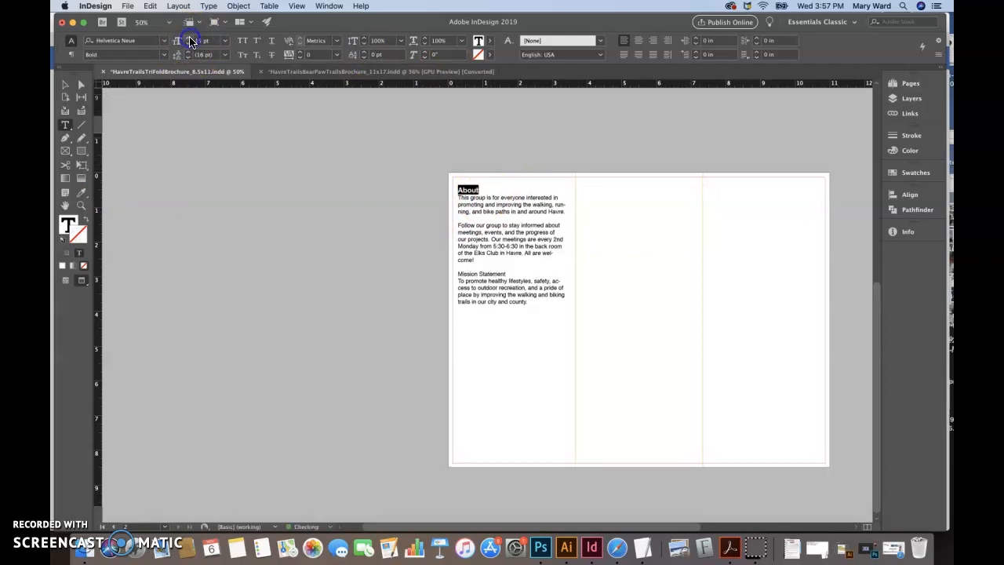
Enlarge the "About" heading to 16 pt and copy its formatting to the "Mission Statement" heading with the Eyedropper.
left_click(188, 38)
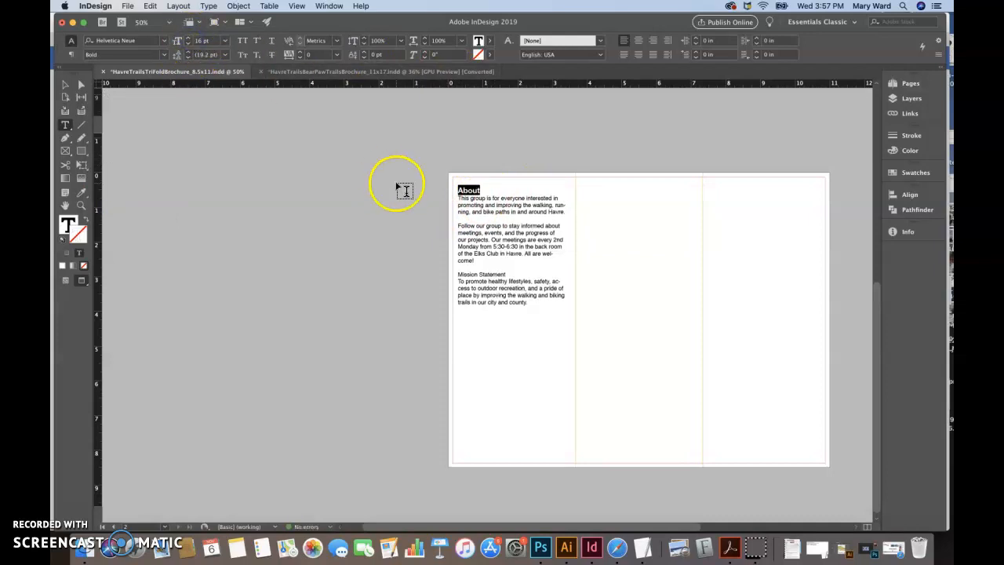
left_click(480, 190)
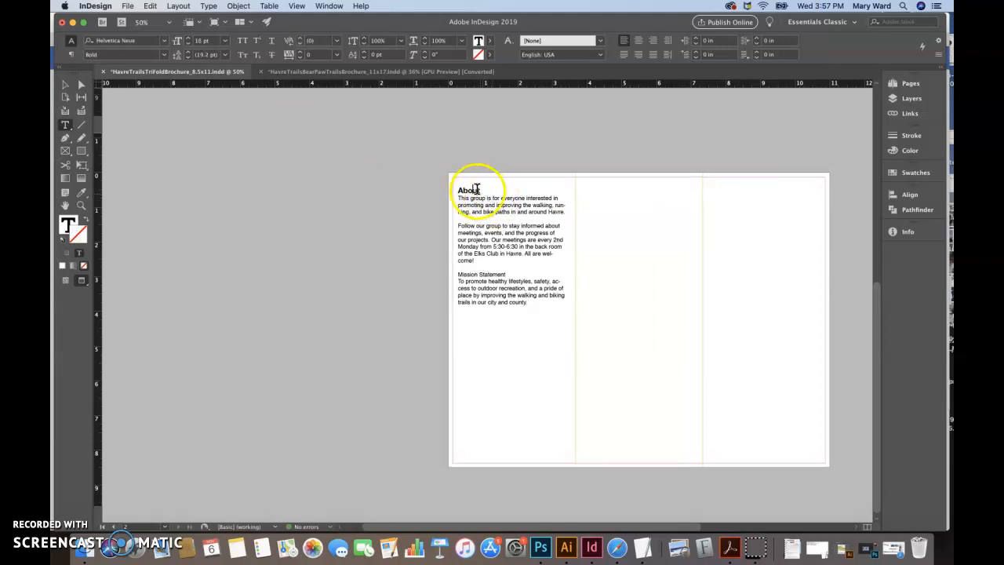
left_click_drag(506, 274, 458, 273)
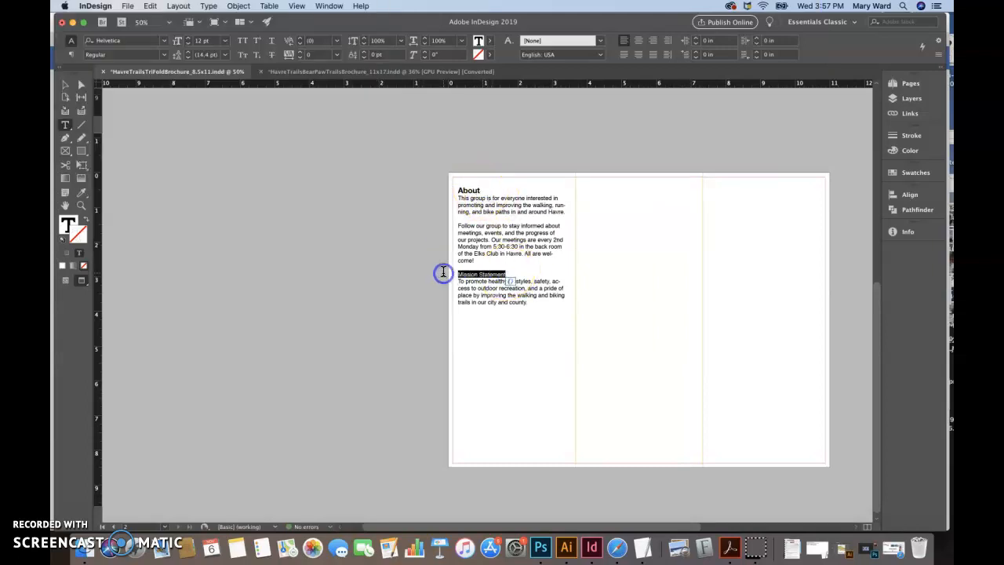
left_click(504, 274)
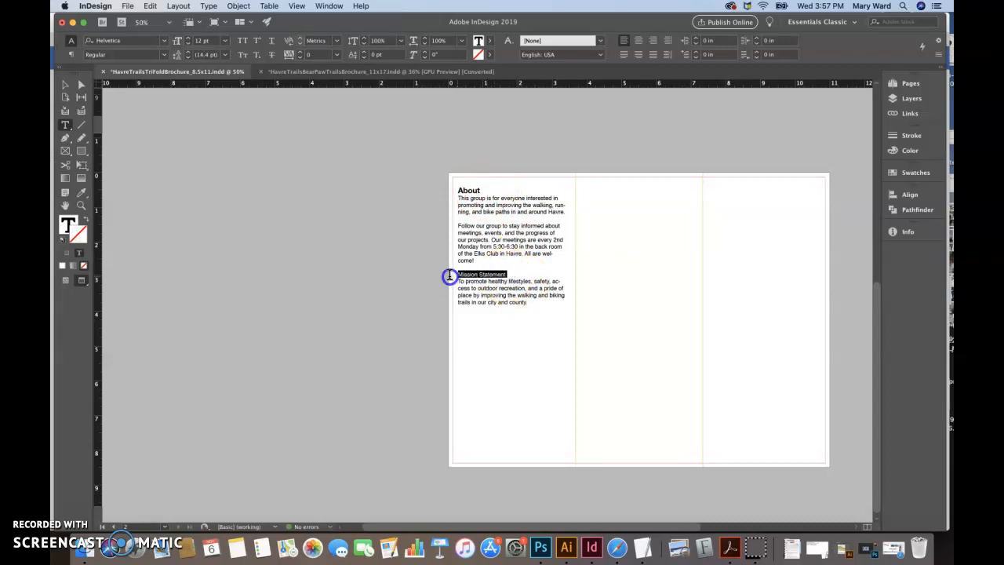
left_click(81, 192)
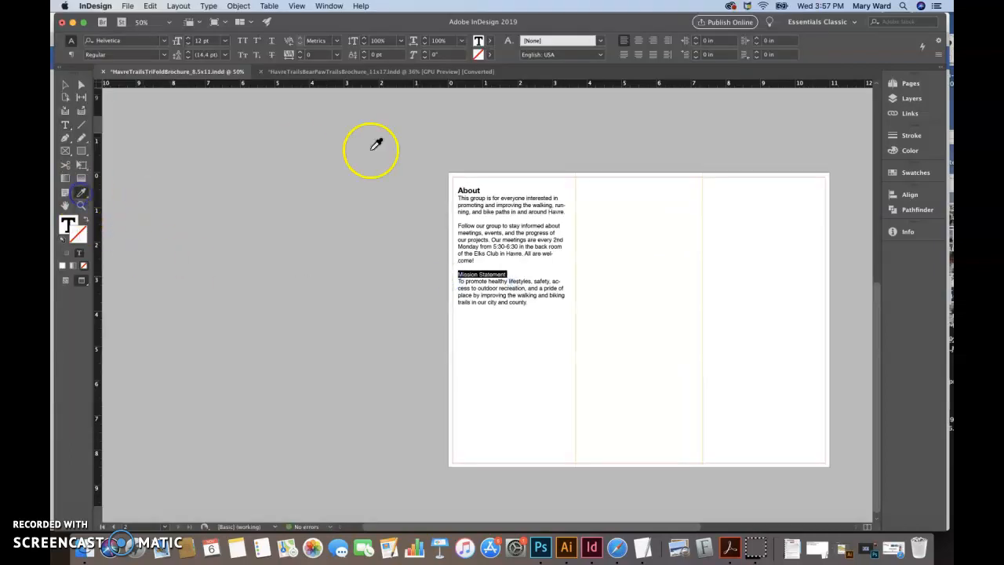
left_click(465, 190)
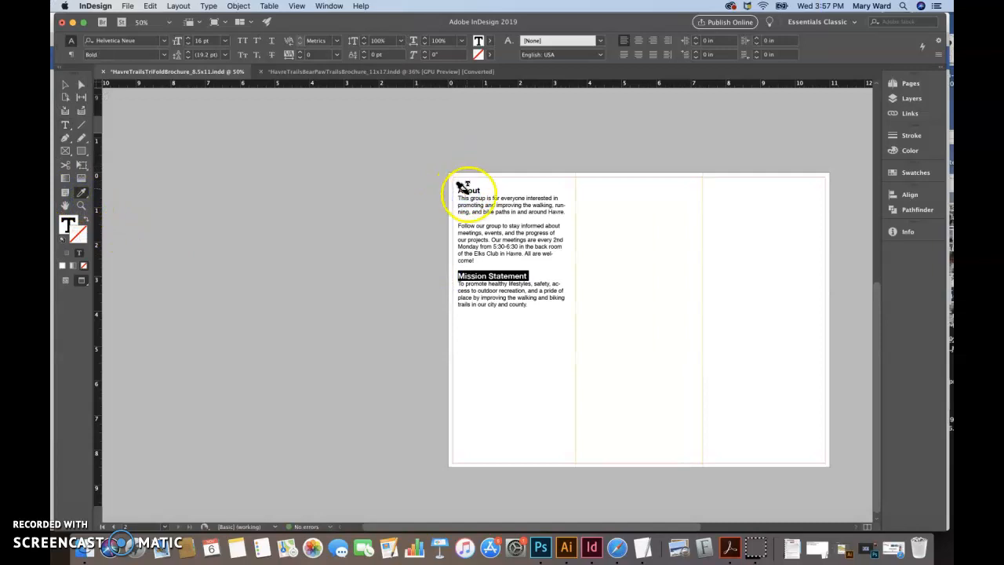
left_click(65, 84)
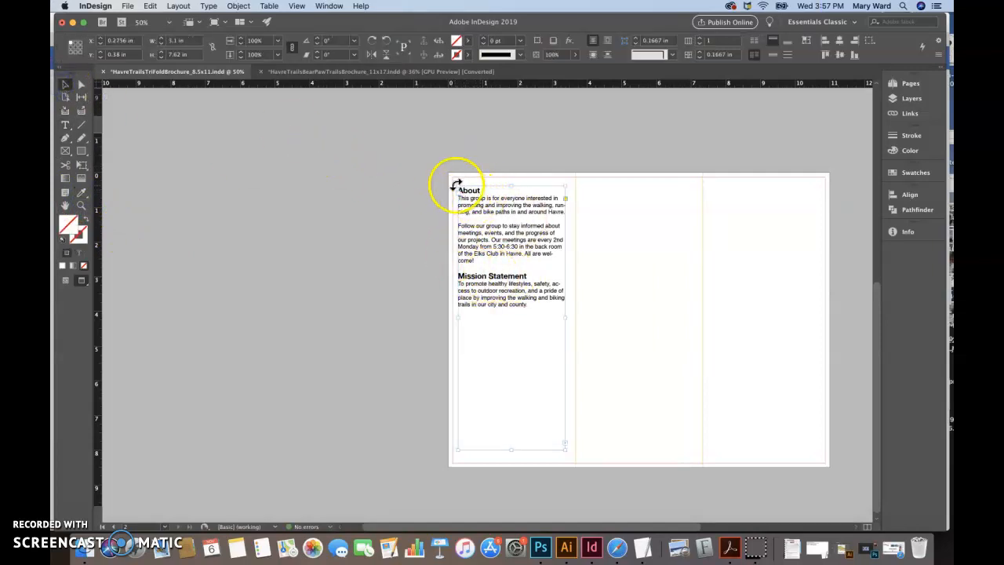
left_click(395, 286)
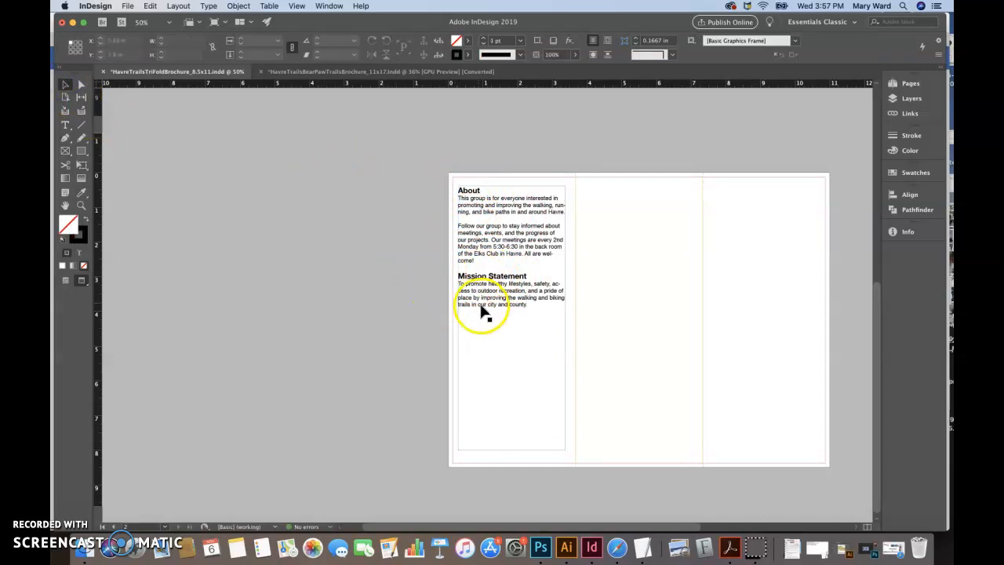
left_click(398, 329)
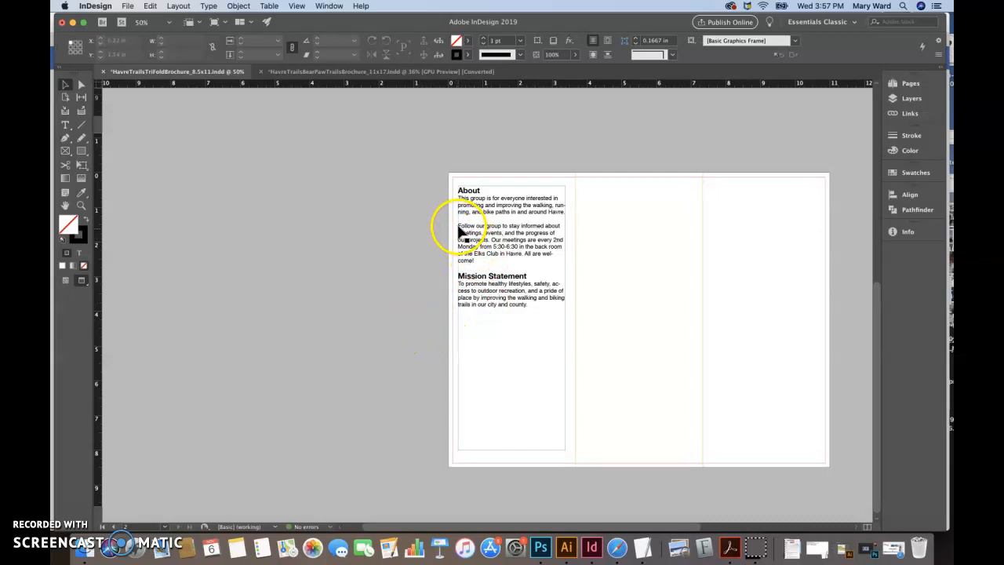
Move the "Follow our group to stay informed" paragraph below the Mission Statement text, separated by a blank line.
double_click(461, 226)
left_click_drag(460, 225, 479, 260)
key("BackSpace")
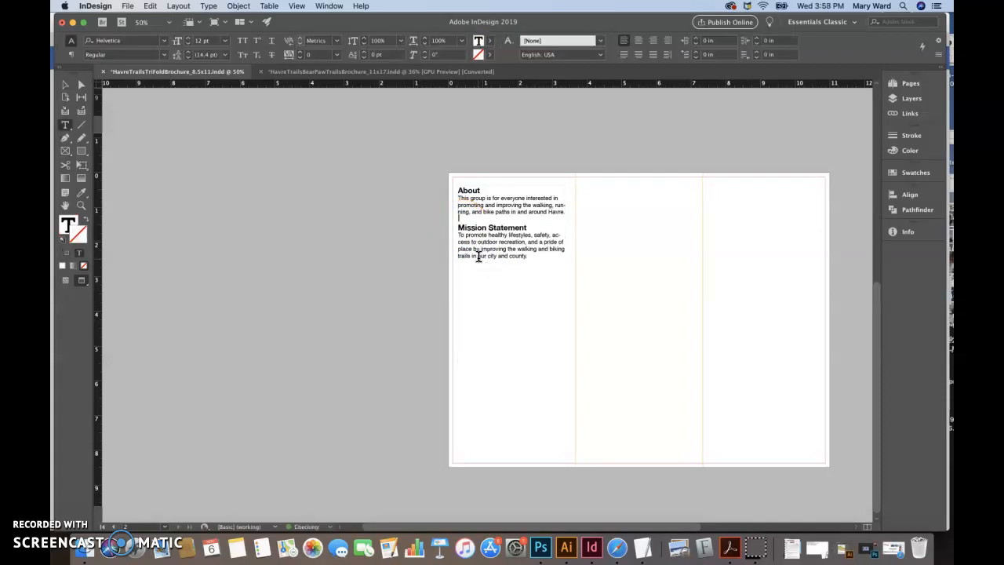
left_click(534, 257)
key("super+z")
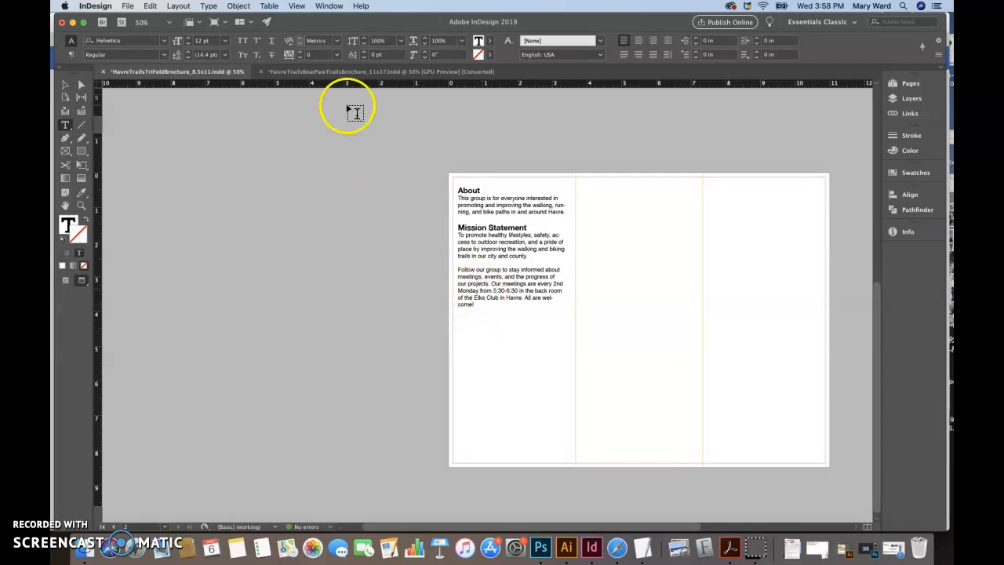
Add the heading line "How To Get Involved" above the "Follow our group" paragraph.
type("How To Get Invol")
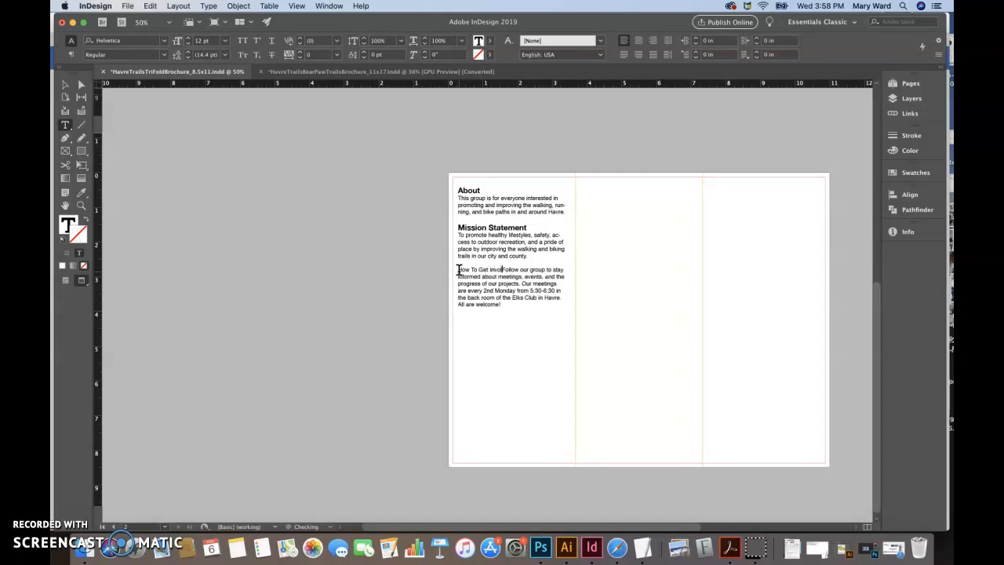
type("ved")
key("Return")
Copy the "Mission Statement" heading's formatting to "How To Get Involved" with the Eyedropper and deselect the text.
left_click(475, 279)
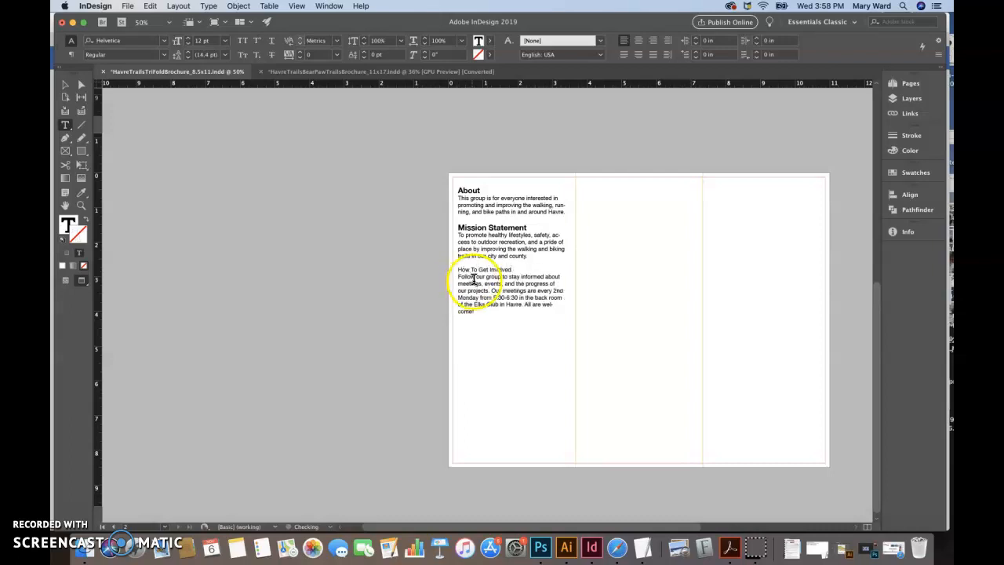
left_click(81, 192)
left_click(476, 228)
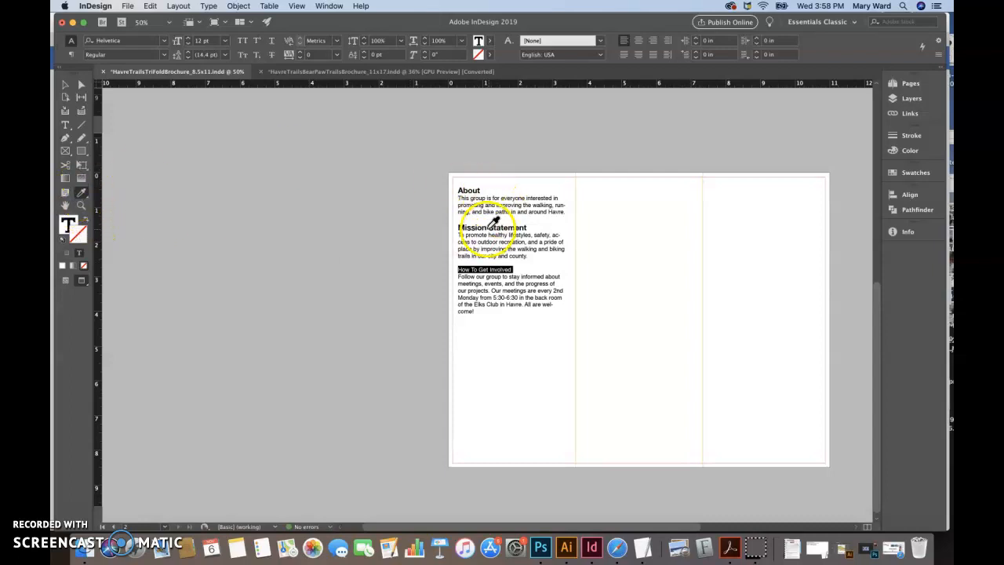
left_click(480, 231)
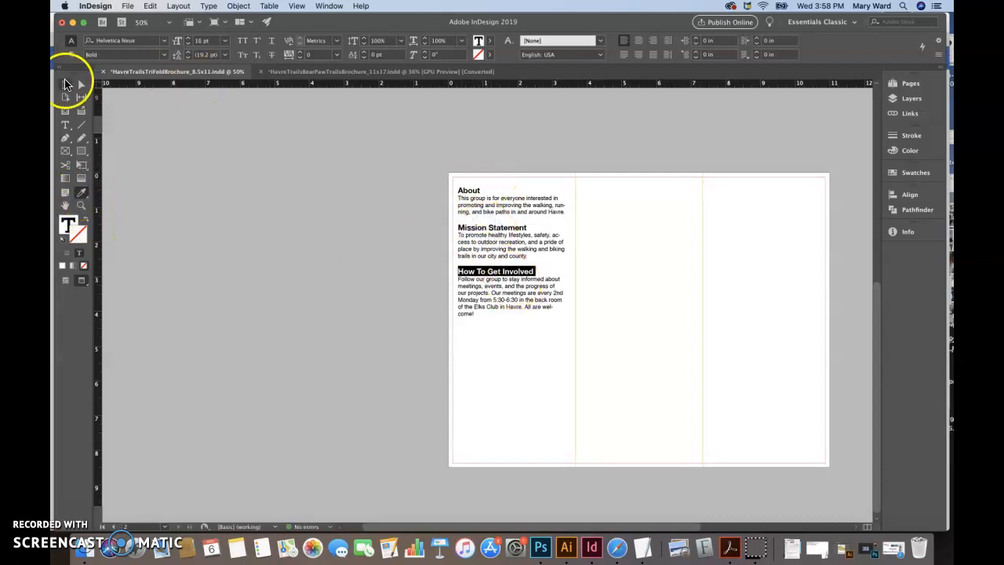
left_click(66, 84)
left_click(410, 248)
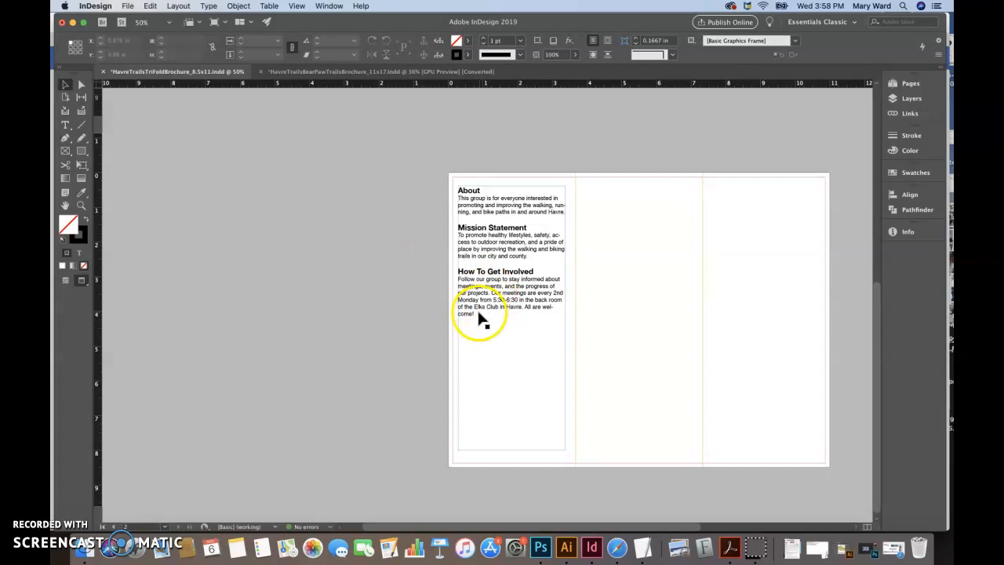
Check the font, style and size of the subheading under "Rotary Canyon Loop Trail" in the 11x17 brochure and return to the tri-fold.
left_click(336, 71)
double_click(476, 191)
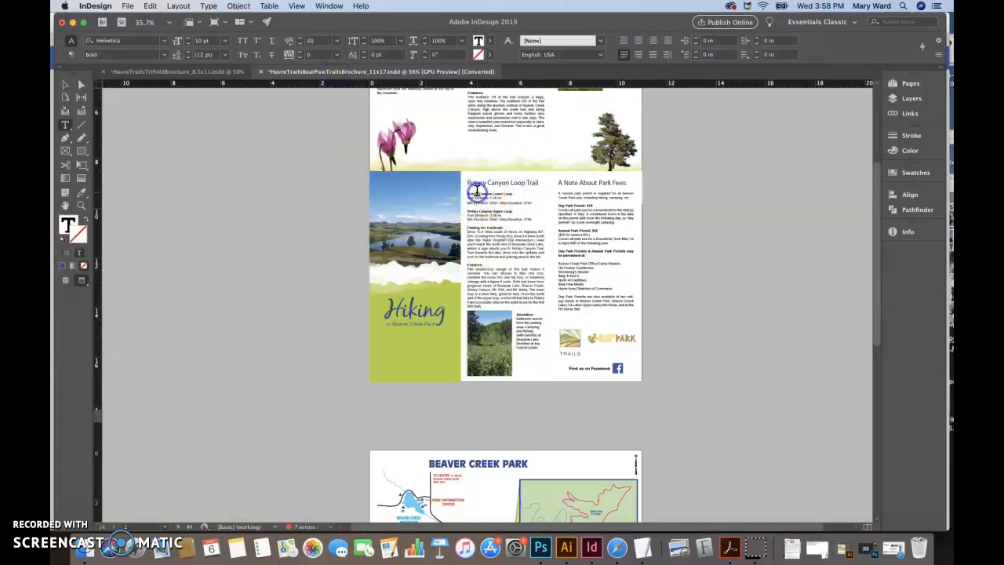
left_click(209, 72)
left_click(479, 203)
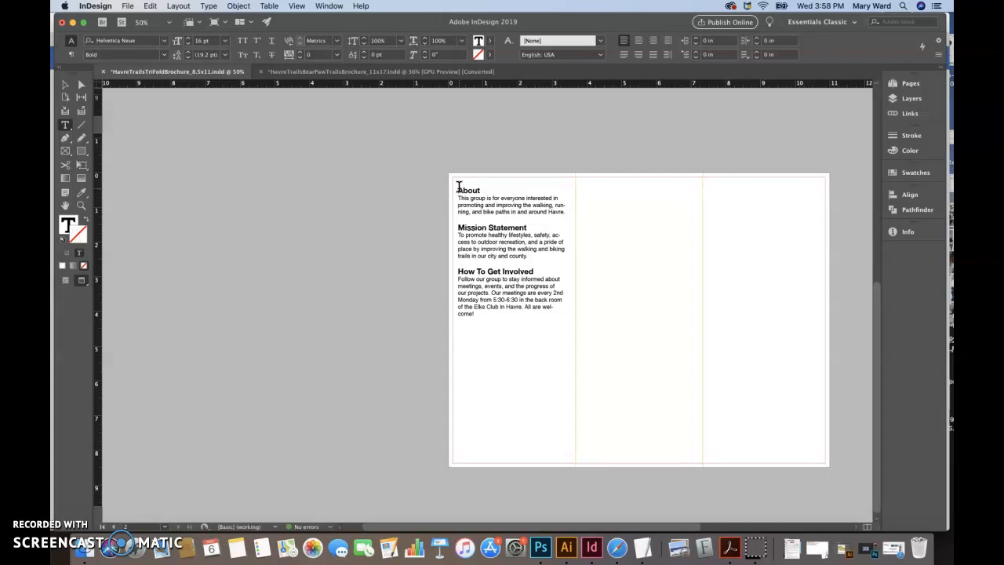
left_click(66, 84)
left_click(608, 261)
left_click(824, 275)
left_click(766, 278)
left_click(510, 282)
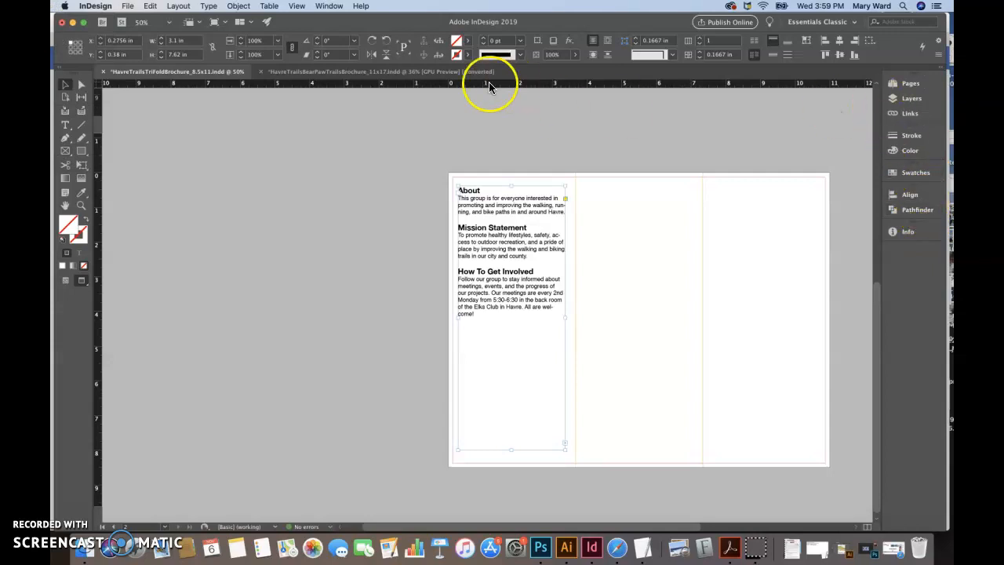
Show the Character settings, examine those of the "How To Get Involved" heading, and close them again.
left_click(329, 5)
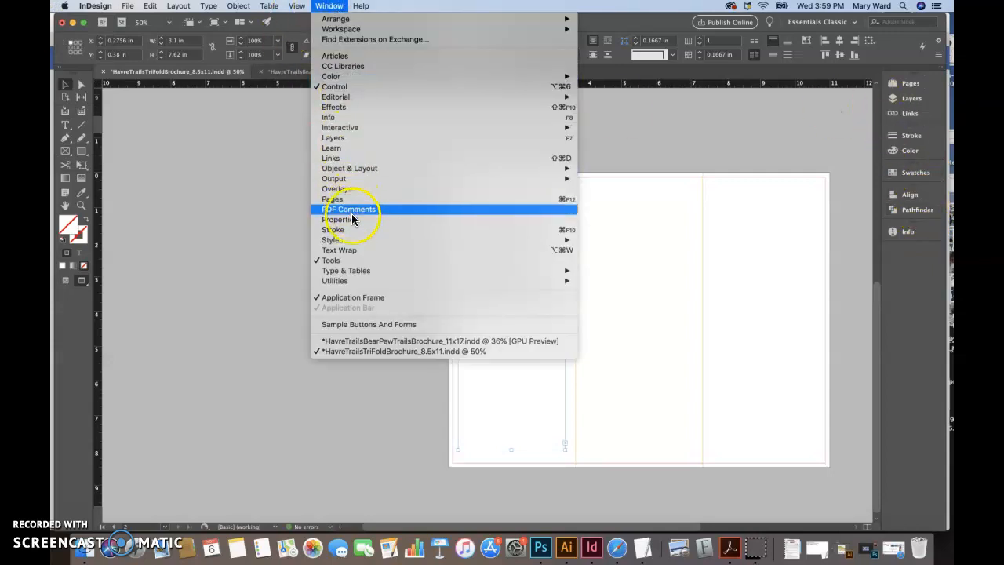
mouse_move(437, 167)
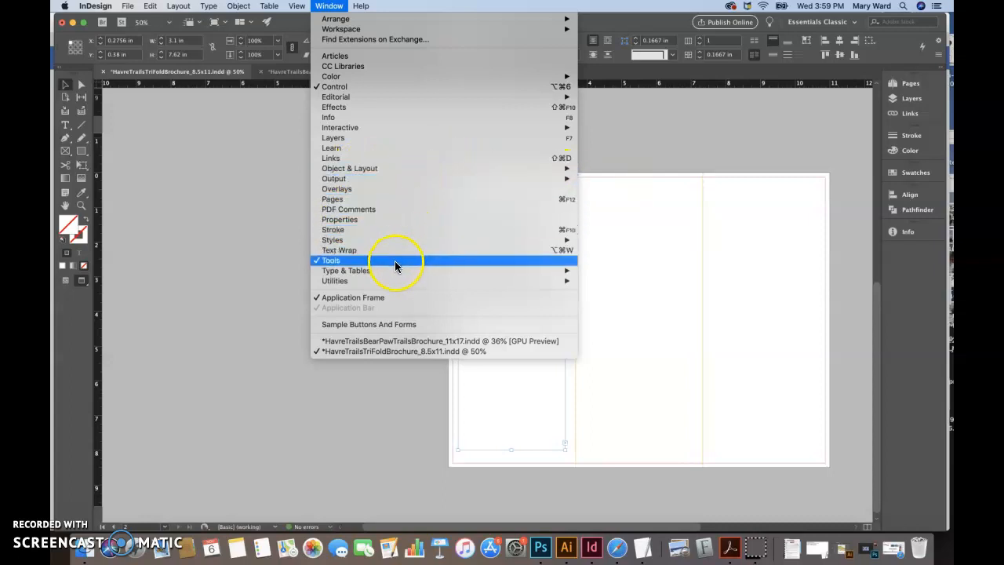
mouse_move(572, 270)
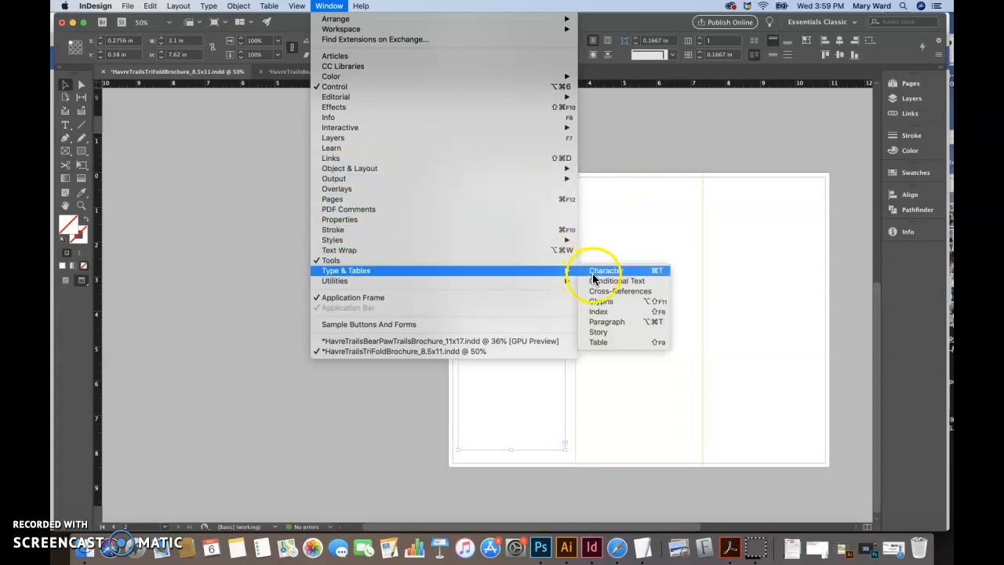
left_click(603, 272)
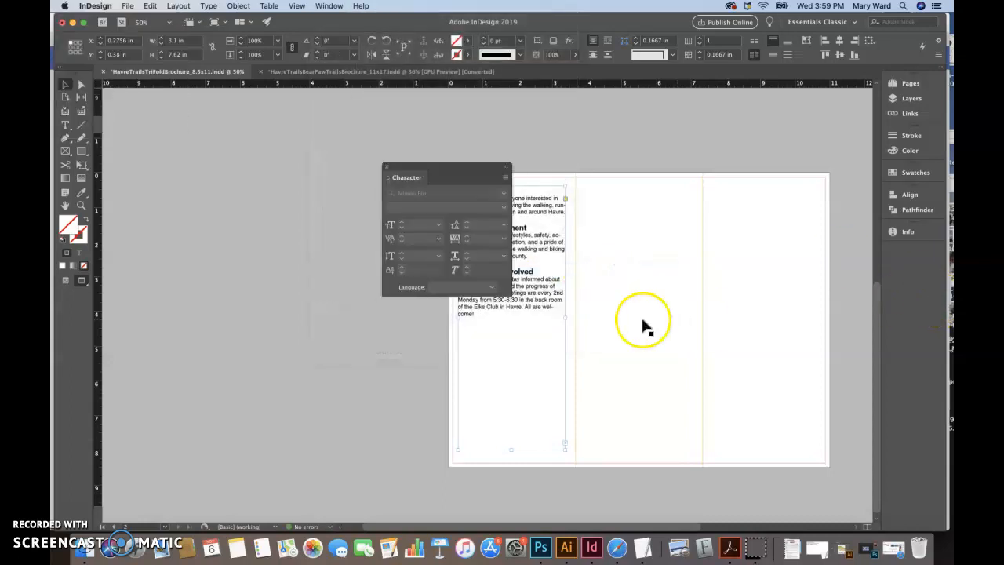
left_click_drag(455, 168, 671, 162)
double_click(540, 269)
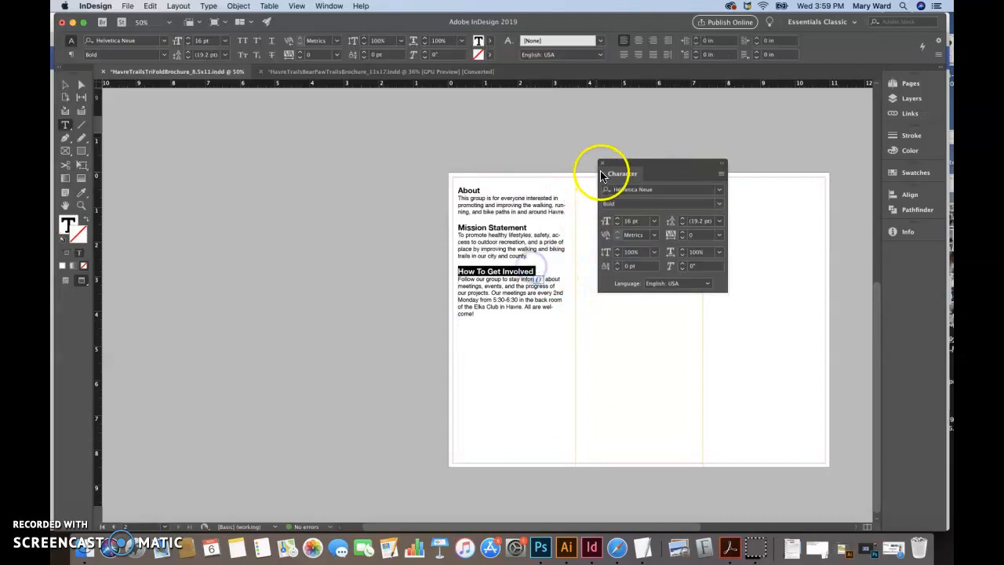
left_click(602, 164)
Show the Paragraph settings, turn off hyphenation for the "How To Get Involved" heading and move the settings clear of the text.
left_click(329, 6)
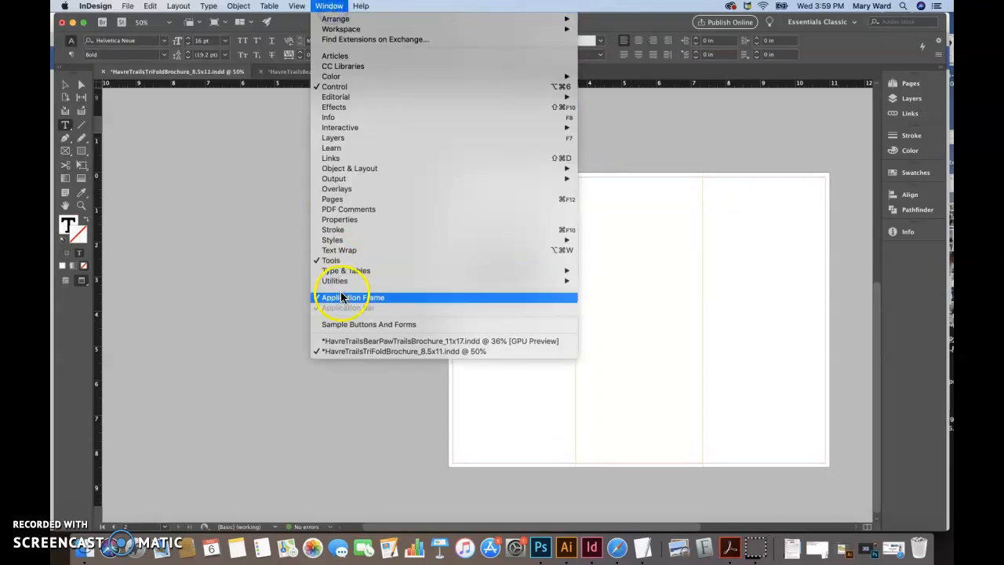
mouse_move(342, 269)
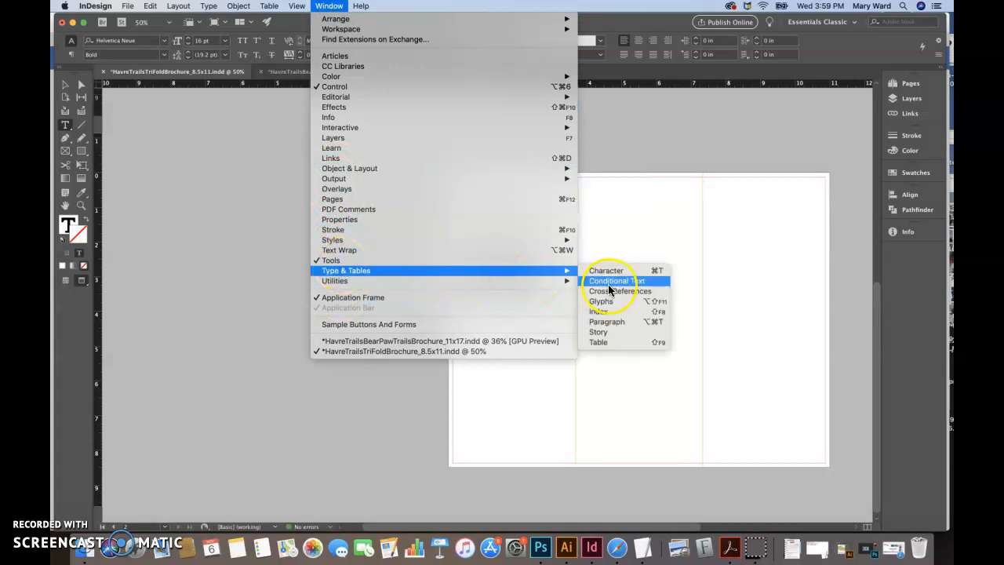
left_click(609, 322)
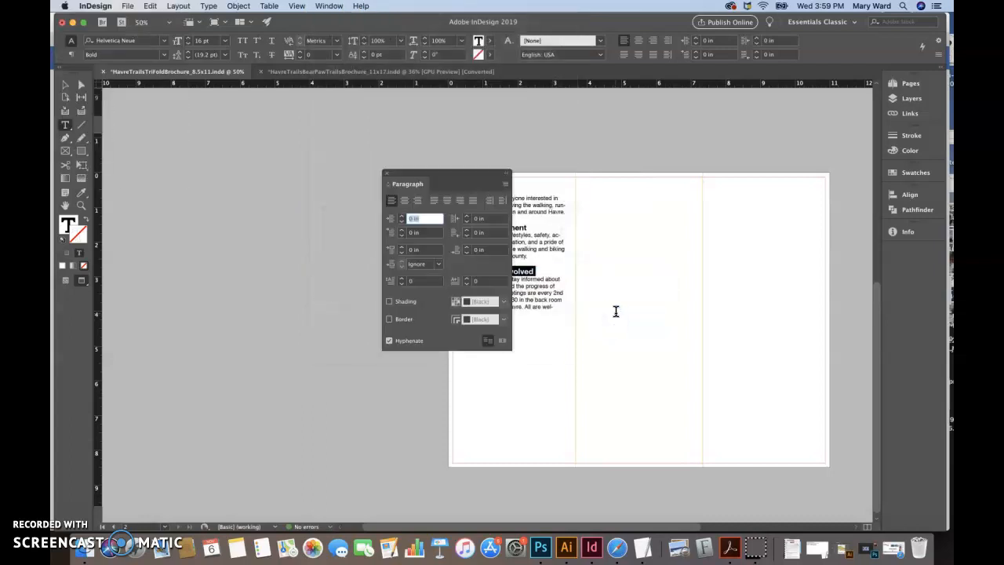
left_click(390, 342)
left_click_drag(436, 177, 769, 183)
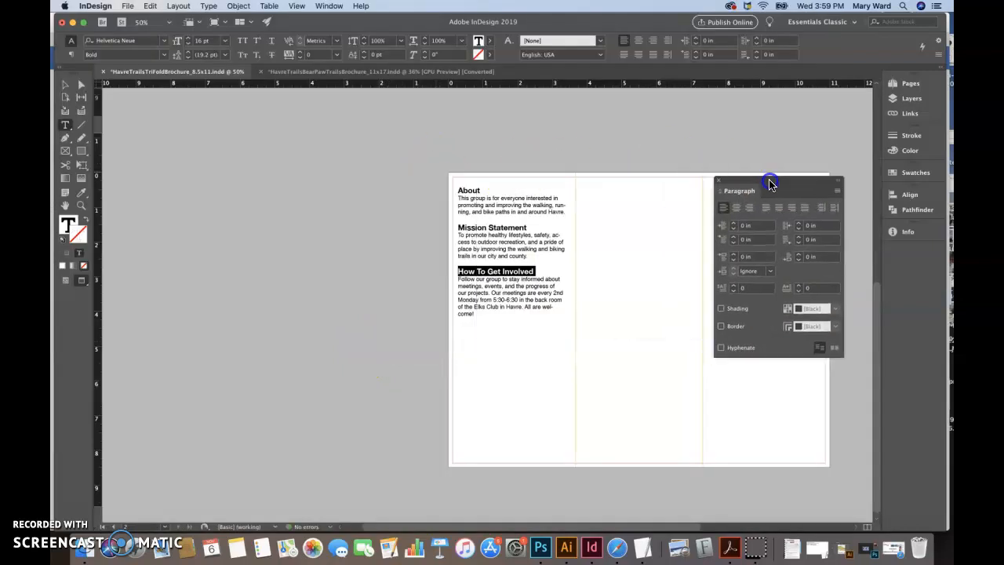
Try to turn off hyphenation for the whole text frame on the first inside panel.
triple_click(481, 202)
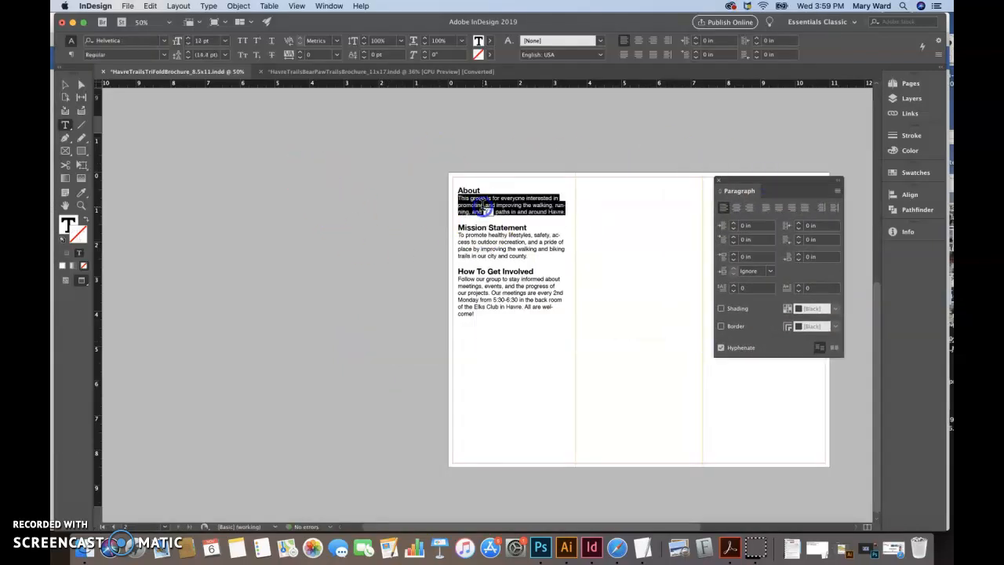
left_click(480, 206)
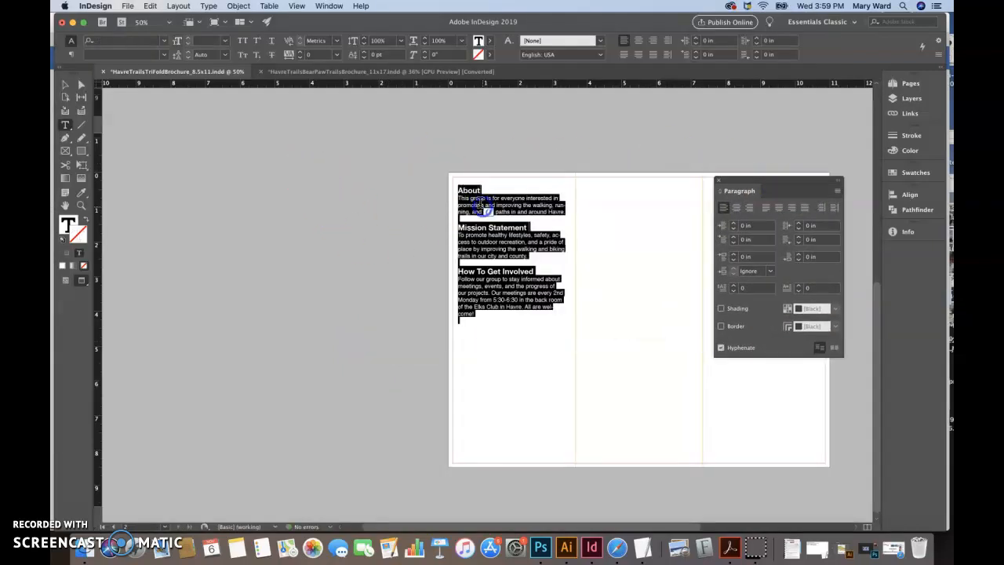
left_click(721, 349)
left_click(721, 349)
left_click(720, 349)
left_click(66, 84)
left_click(338, 252)
left_click(488, 287)
left_click(722, 349)
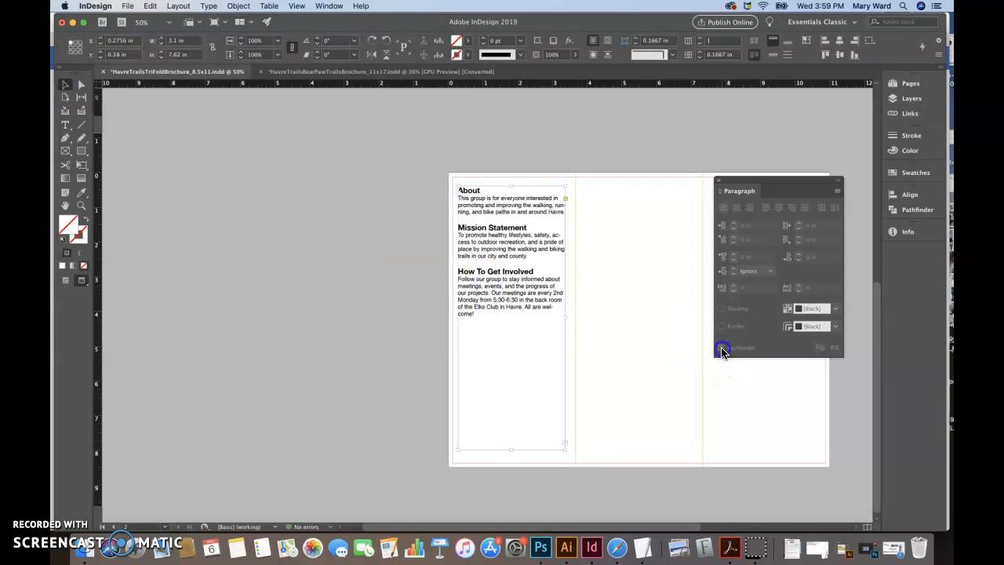
Select all the text from "About" through "How To Get Involved", turn off its hyphenation and deselect it.
triple_click(513, 279)
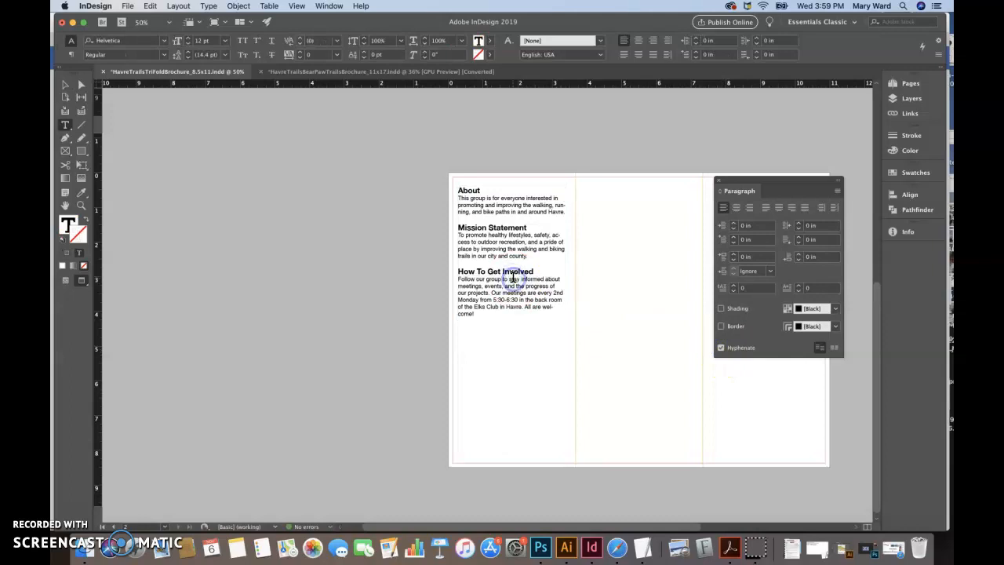
key("super+a")
left_click(721, 348)
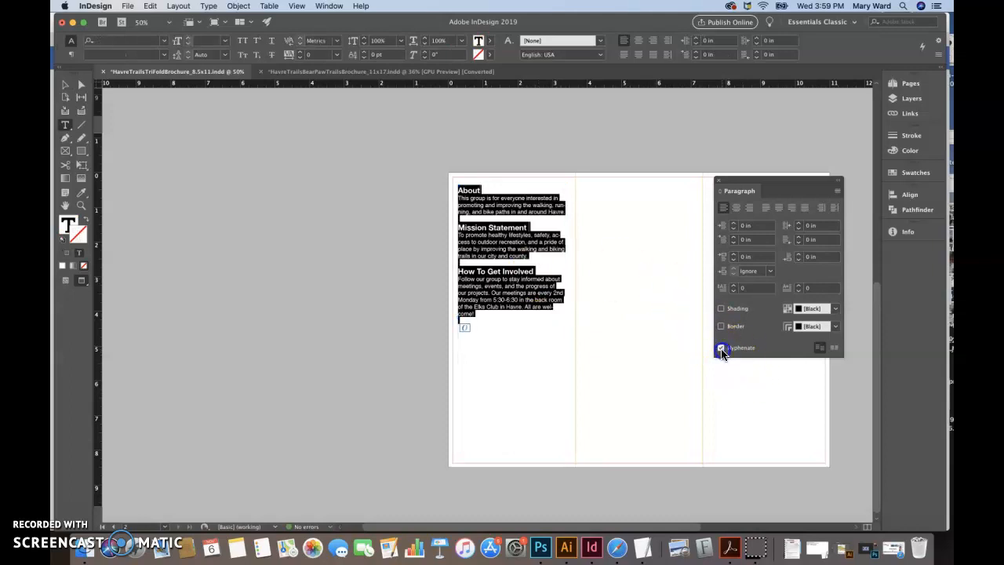
left_click(720, 348)
left_click(721, 348)
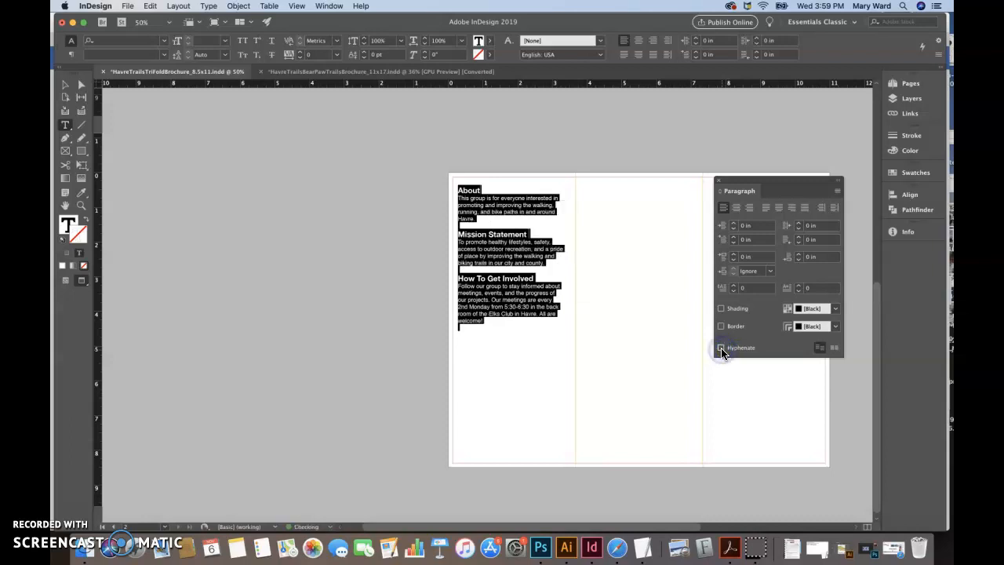
left_click(67, 84)
left_click(342, 202)
Dock the floating Paragraph panel beneath Info in the collapsed panel group.
left_click(747, 197)
left_click_drag(747, 198, 911, 258)
left_click(905, 247)
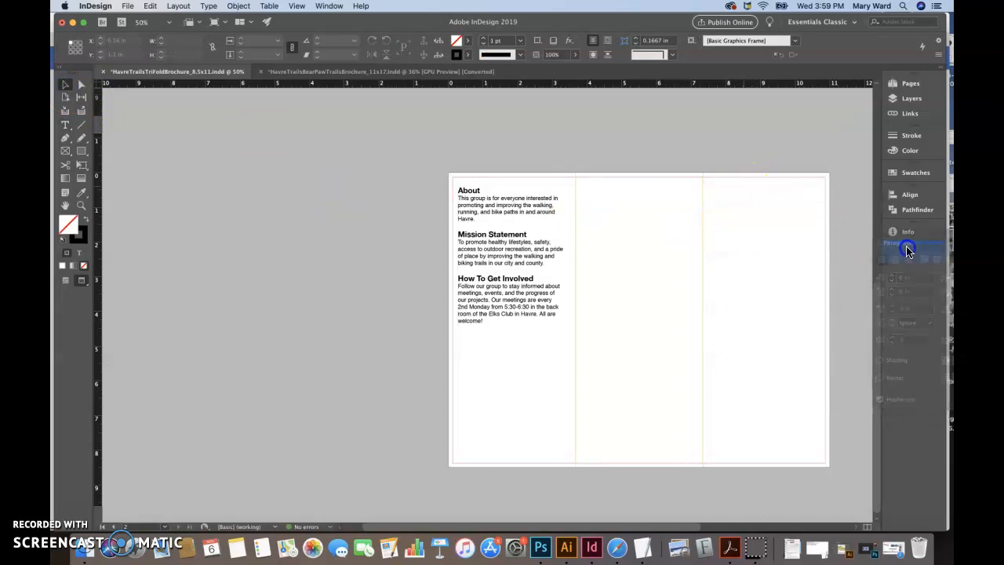
Select all the text on the first inside panel and try centred, fully justified and right alignment.
double_click(492, 265)
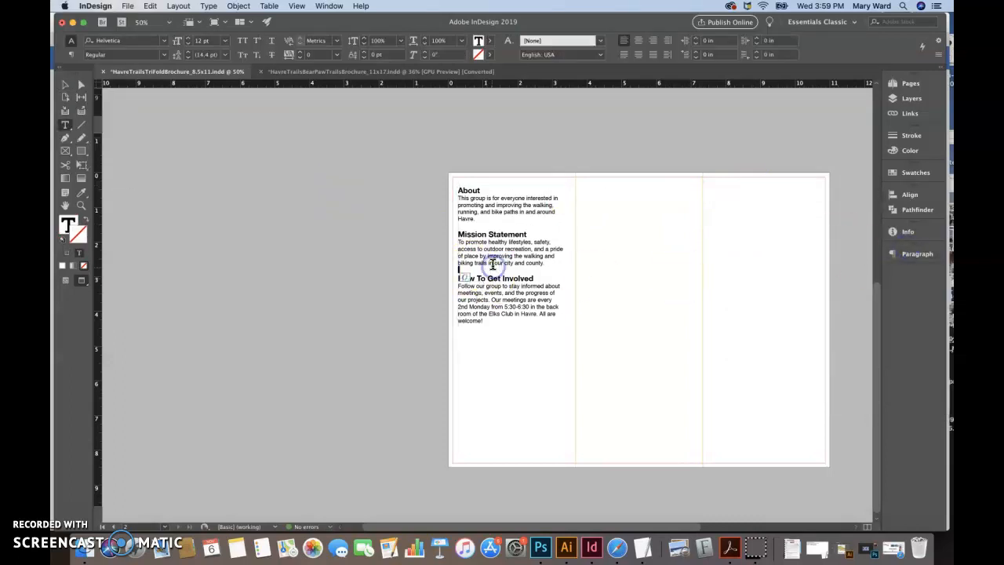
triple_click(508, 251)
triple_click(509, 255)
left_click(509, 255)
left_click(510, 255)
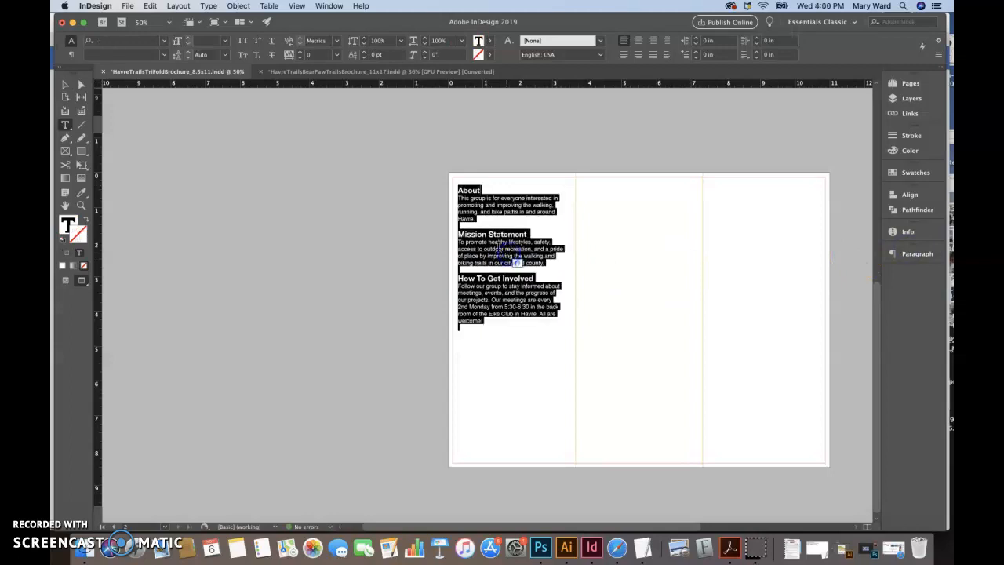
left_click(638, 40)
left_click(624, 56)
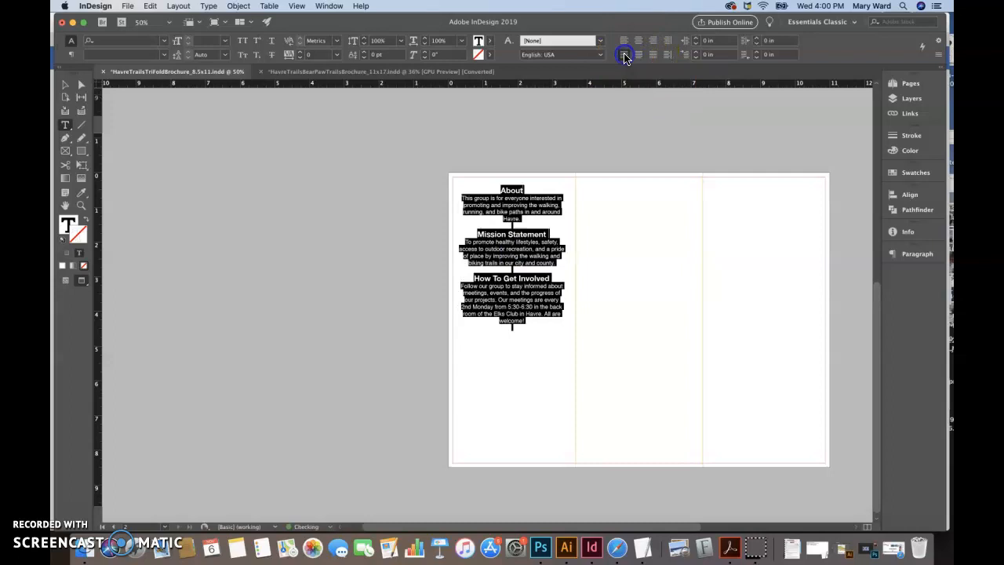
left_click(650, 55)
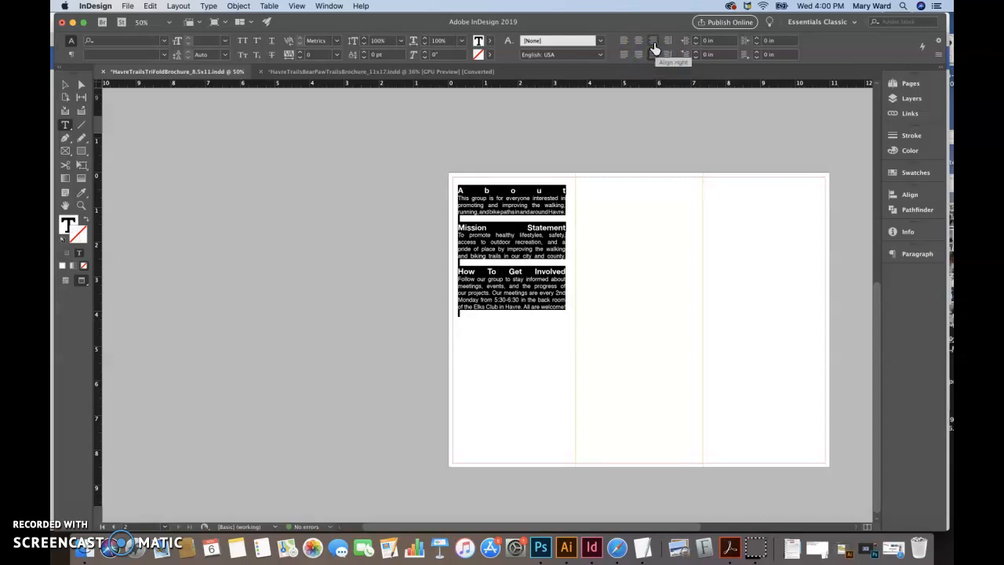
left_click(653, 43)
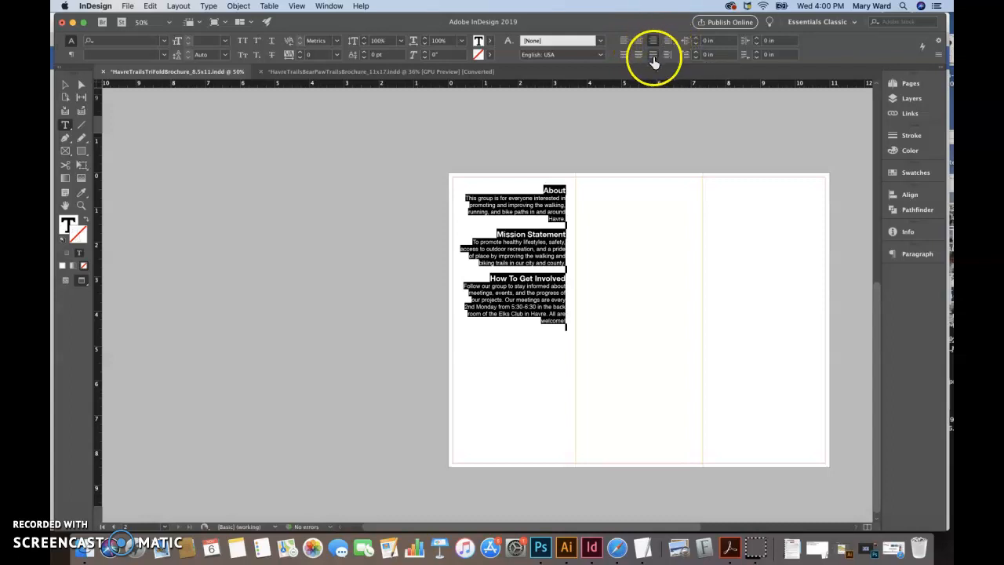
Justify all the first panel's text with the last line aligned left, then deselect the frame.
left_click(625, 56)
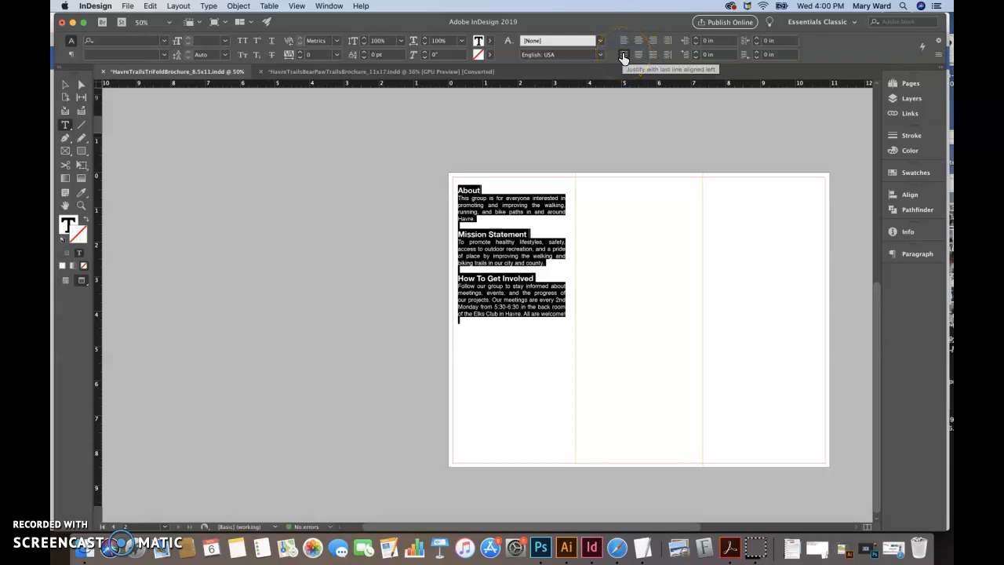
left_click(860, 115)
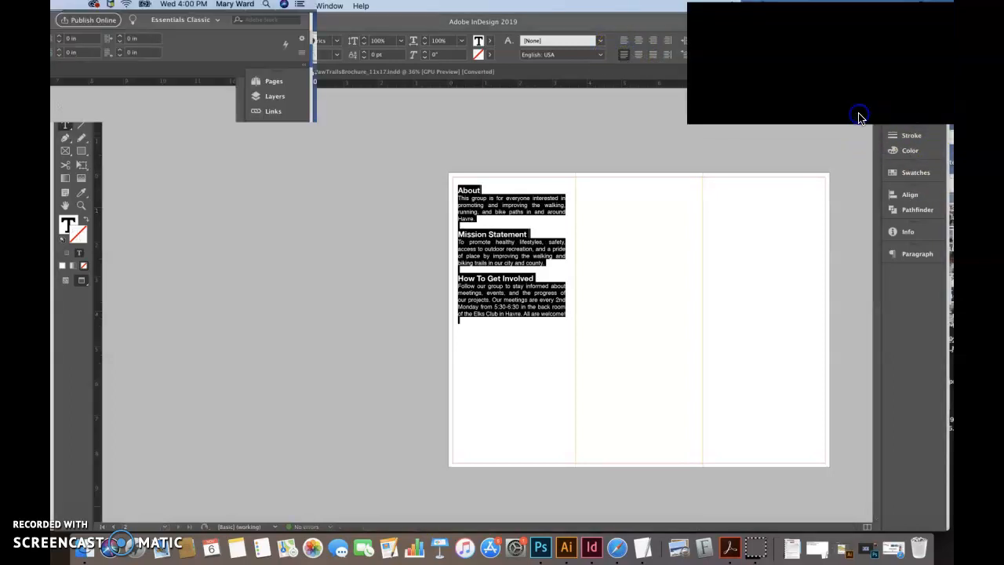
left_click(623, 56)
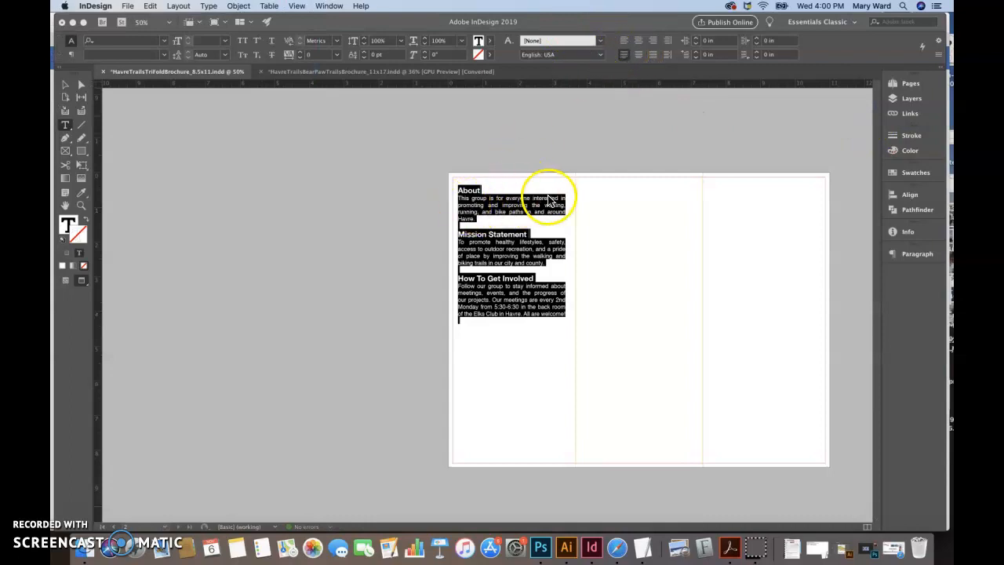
left_click(66, 85)
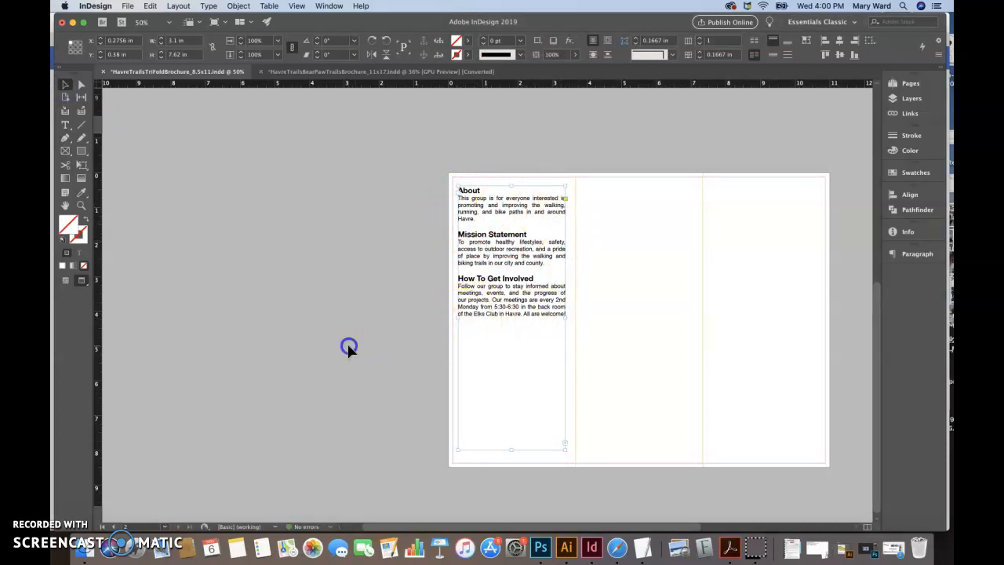
left_click(349, 347)
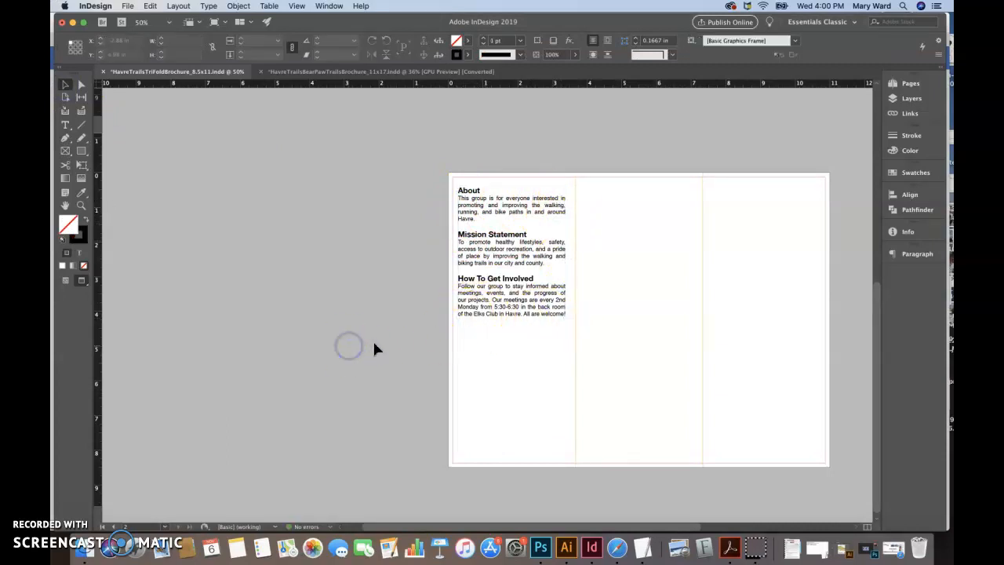
Select all the text on the first inside panel, set it to left alignment and deselect it.
double_click(530, 277)
triple_click(530, 277)
key("super+a")
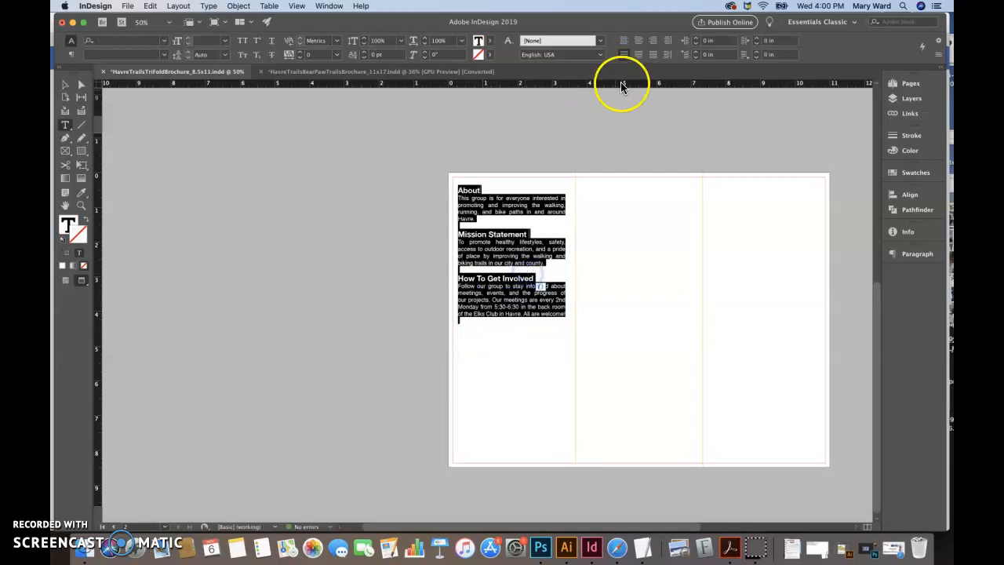
left_click(625, 42)
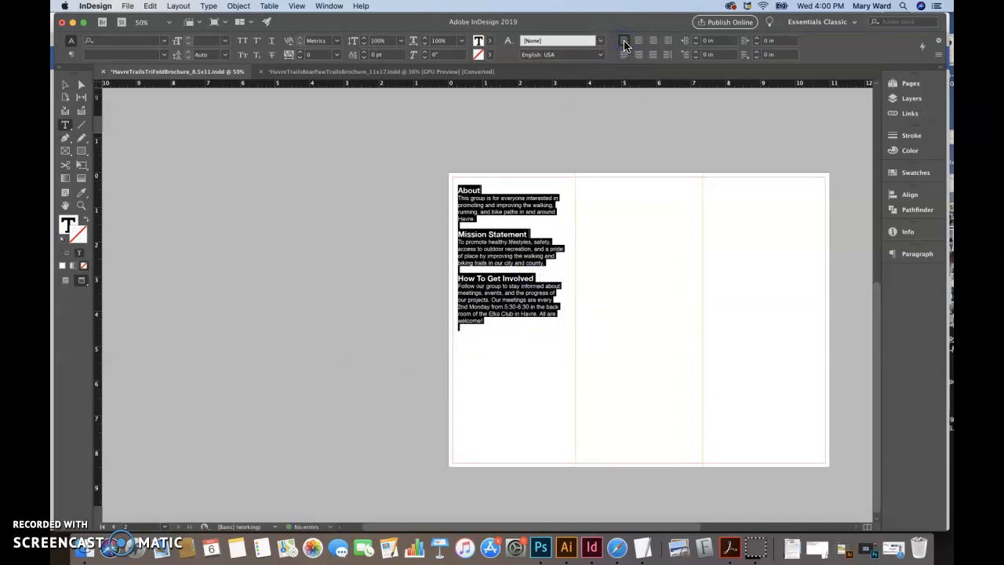
left_click(385, 273)
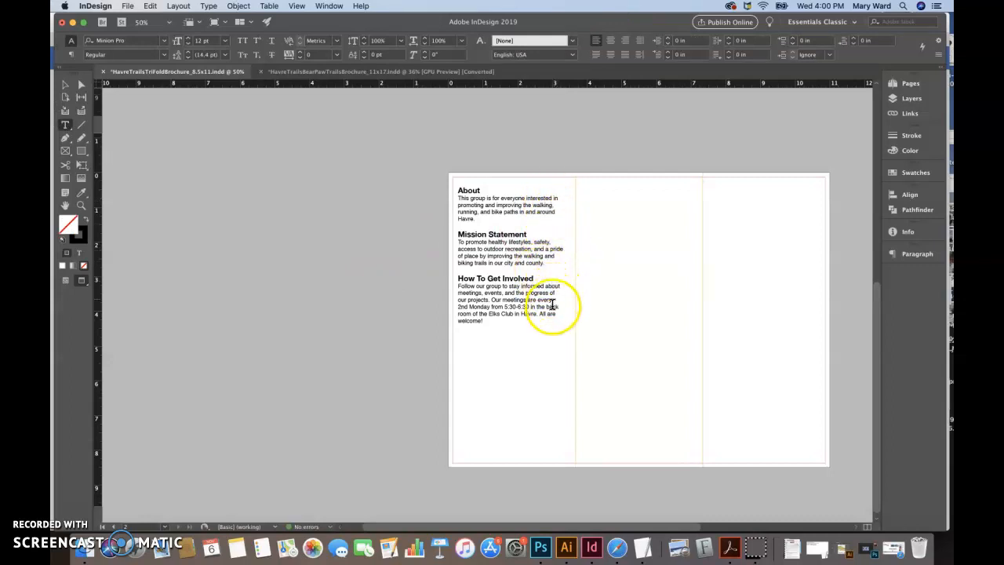
Reapply justification with the last line aligned left to all the first panel's text, deselect it and save the tri-fold brochure.
left_click(508, 196)
triple_click(509, 196)
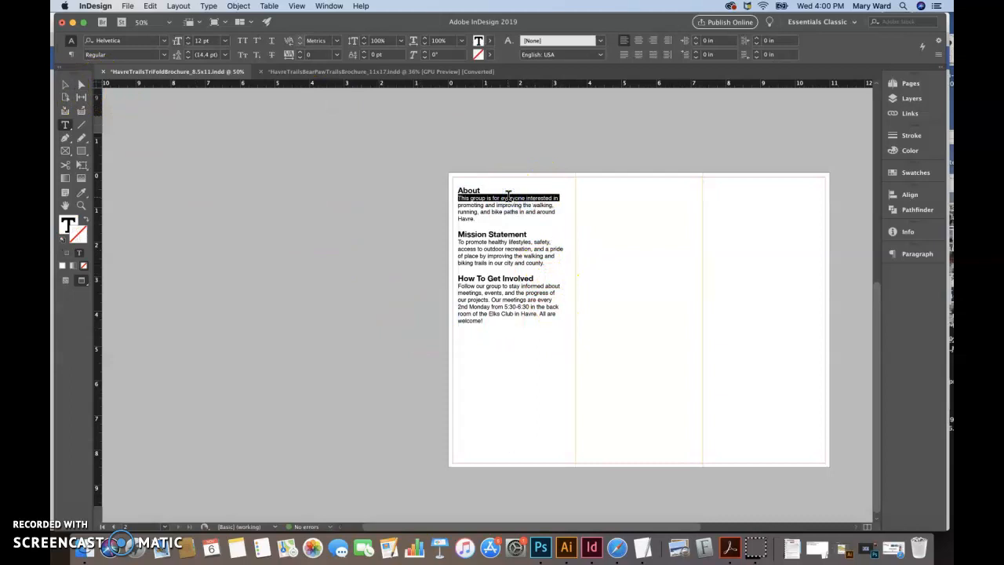
key("super+a")
left_click(623, 55)
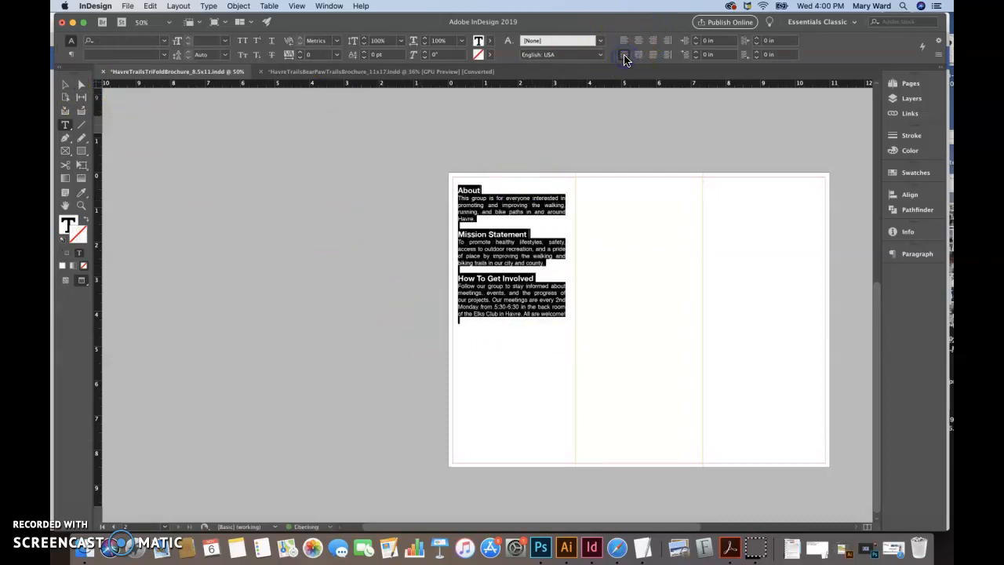
left_click(66, 84)
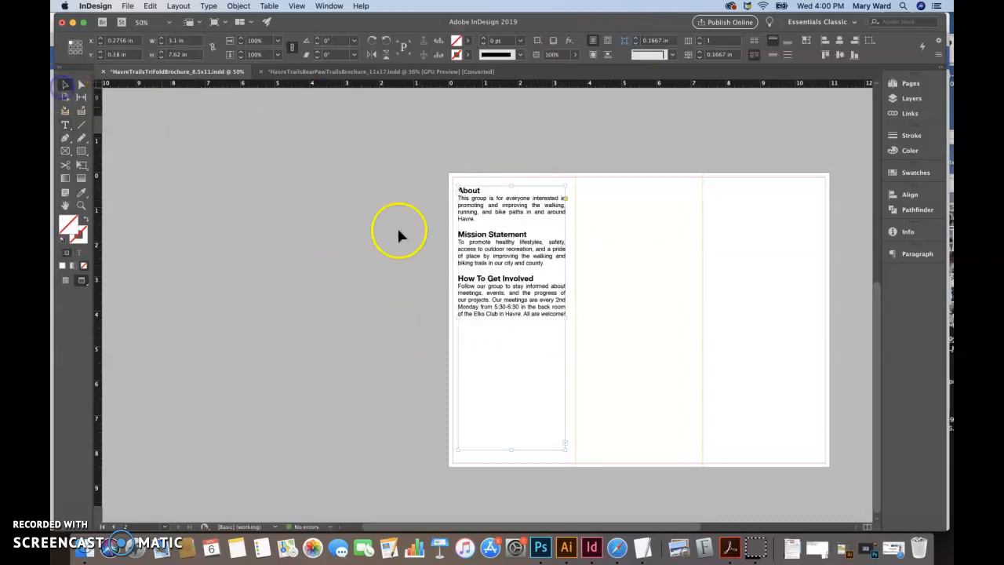
left_click(434, 272)
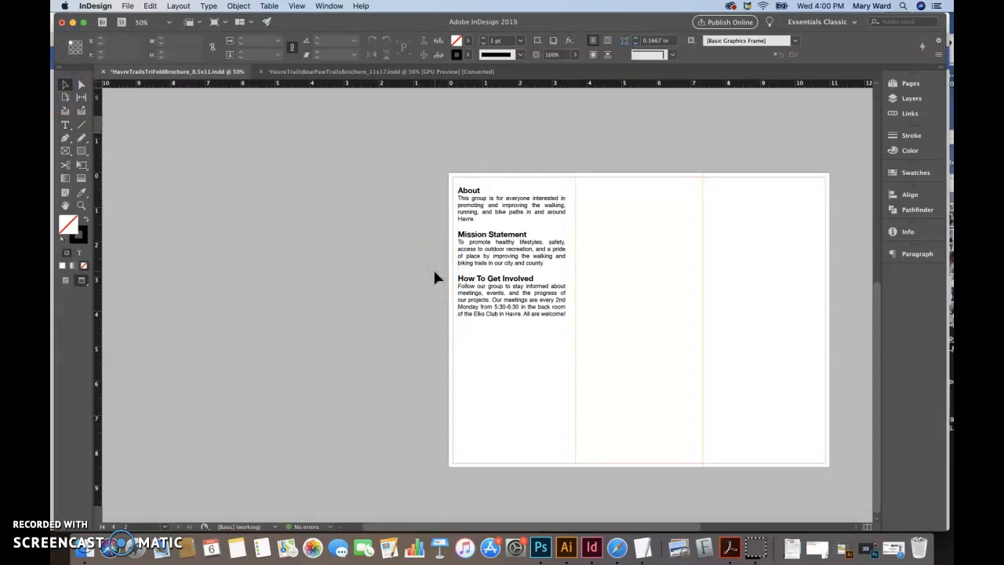
key("super+s")
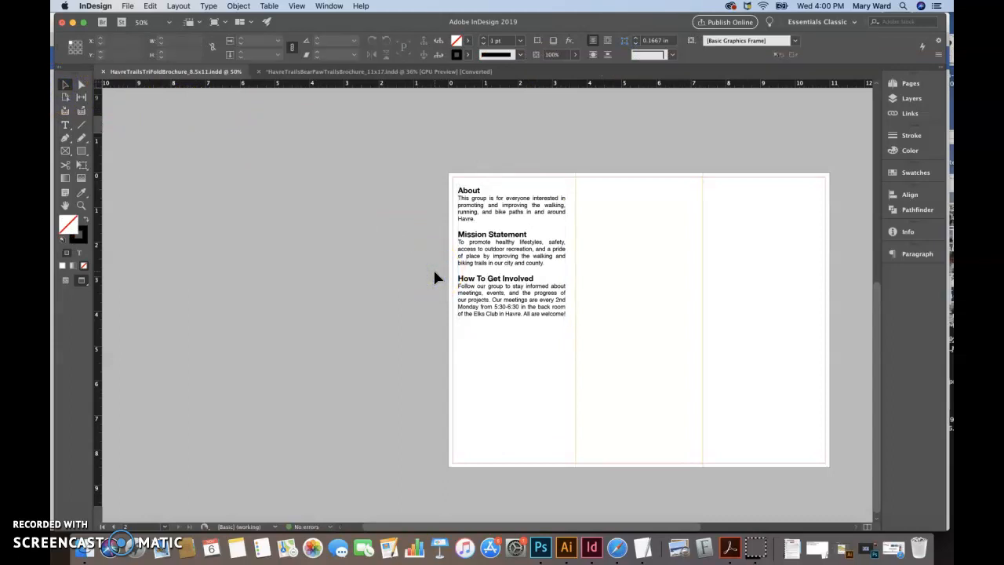
Compare the 11x17 brochure's text layout with the tri-fold's first inside panel and check the panel's text frame.
left_click(348, 72)
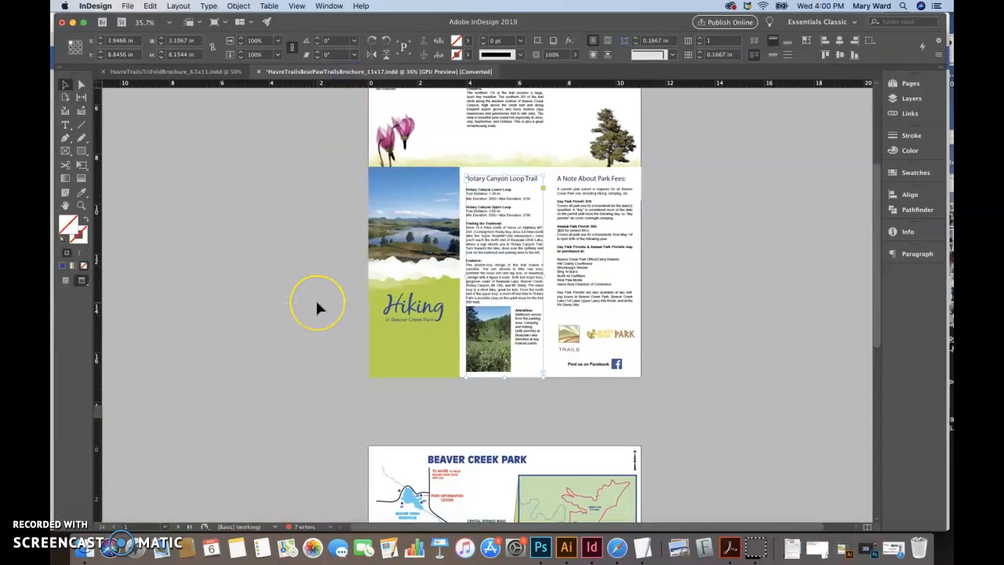
scroll(317, 306, "down", 5)
scroll(317, 309, "down", 3)
scroll(317, 308, "up", 10)
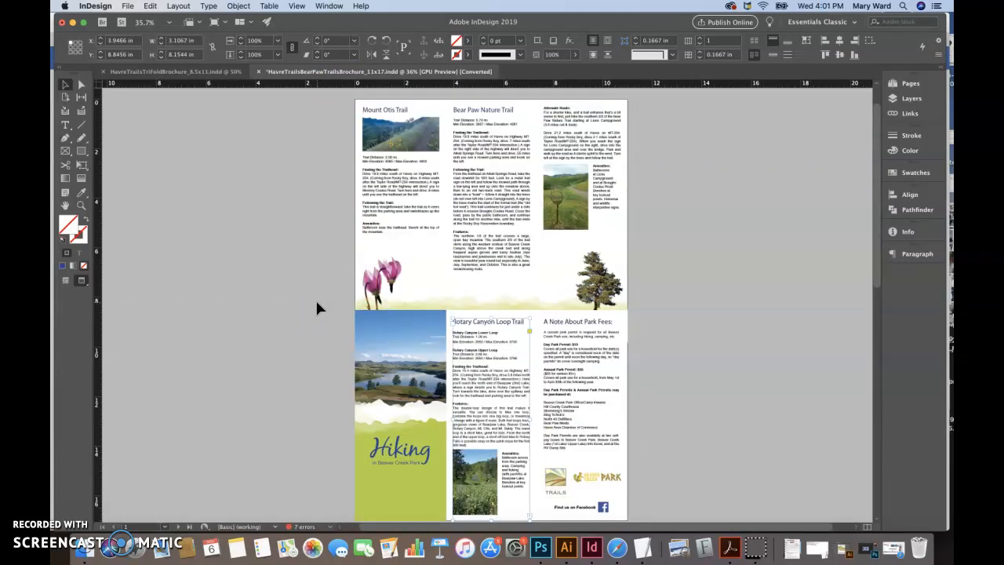
left_click(194, 75)
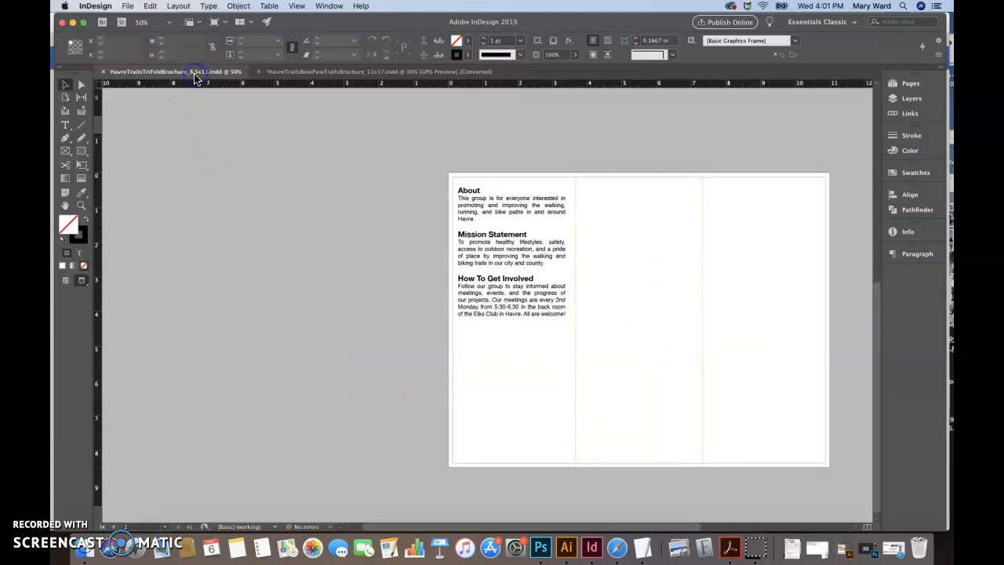
left_click(363, 74)
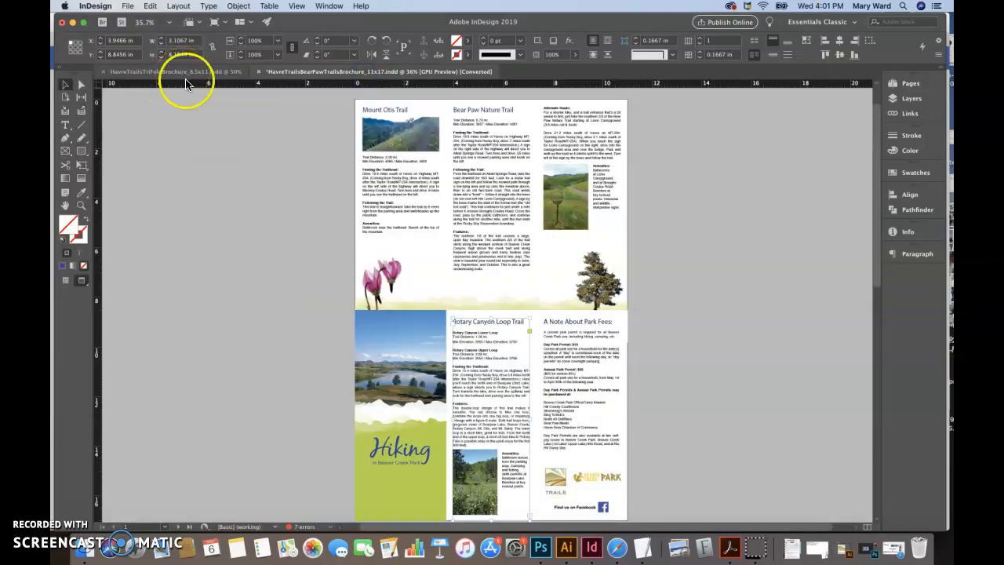
scroll(269, 258, "down", 3)
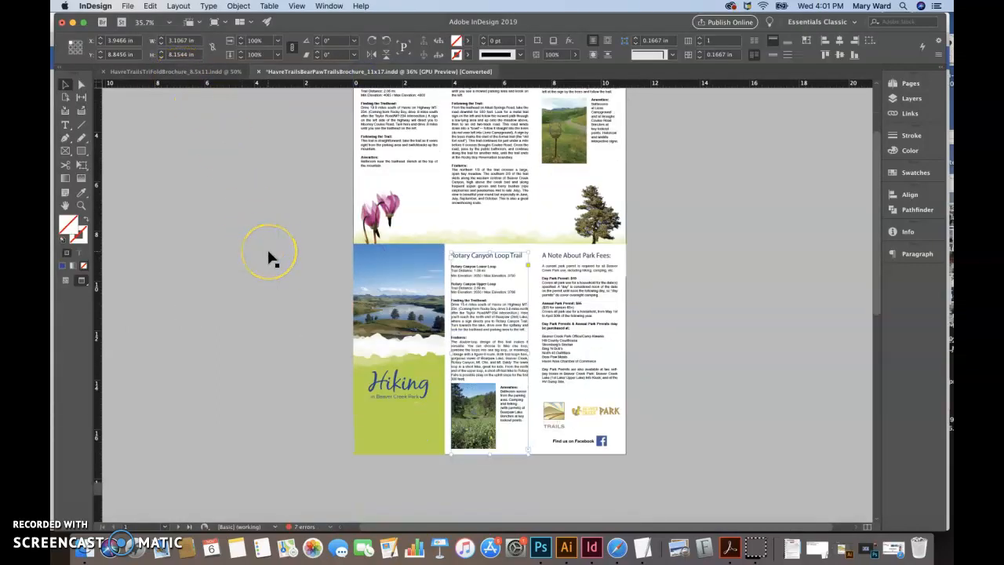
left_click(215, 73)
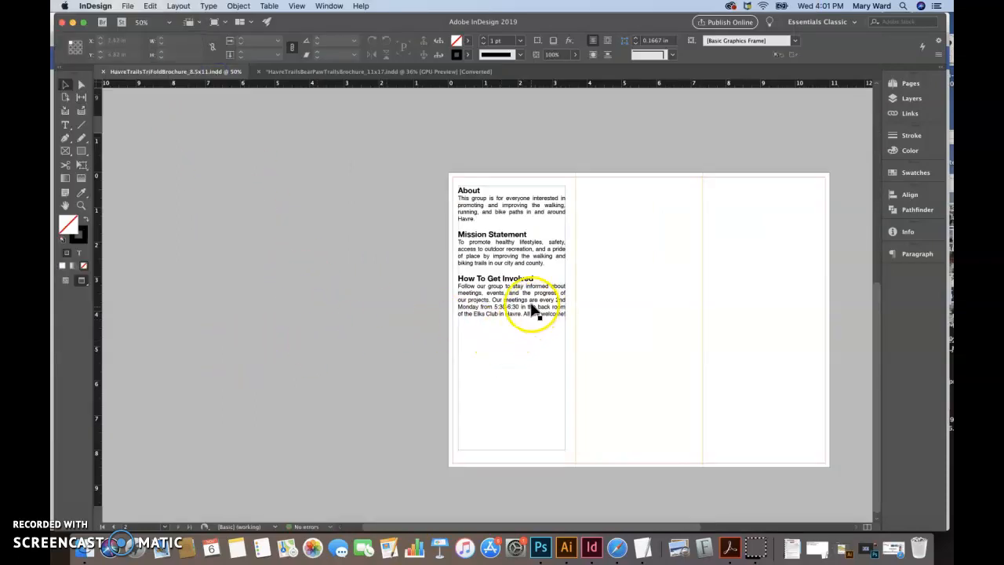
left_click(512, 206)
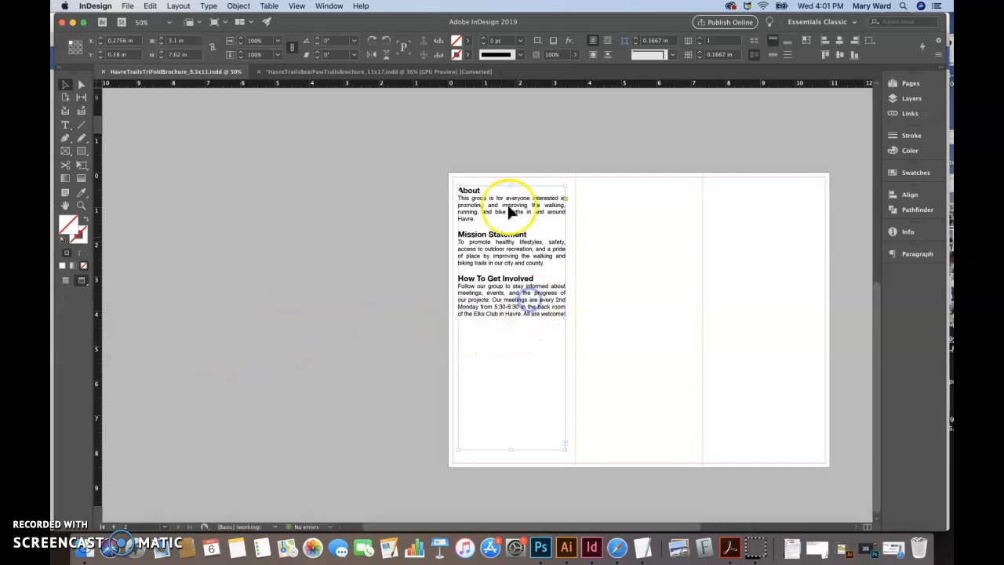
mouse_move(510, 185)
left_mouse_down()
mouse_move(511, 253)
mouse_move(506, 185)
left_mouse_up()
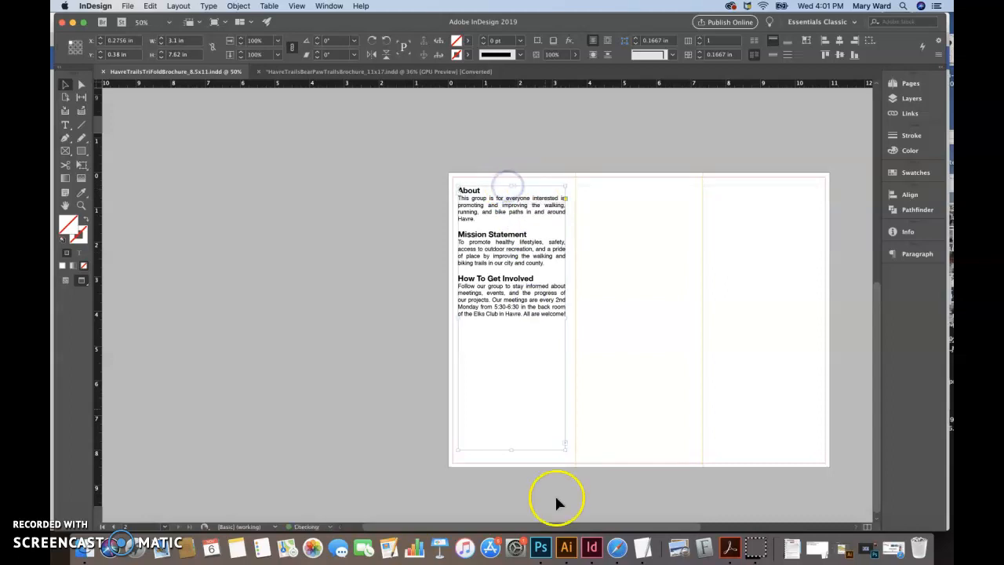
Switch to Safari, open the events of the Havre Trails Facebook page and look through the past events.
left_click(614, 549)
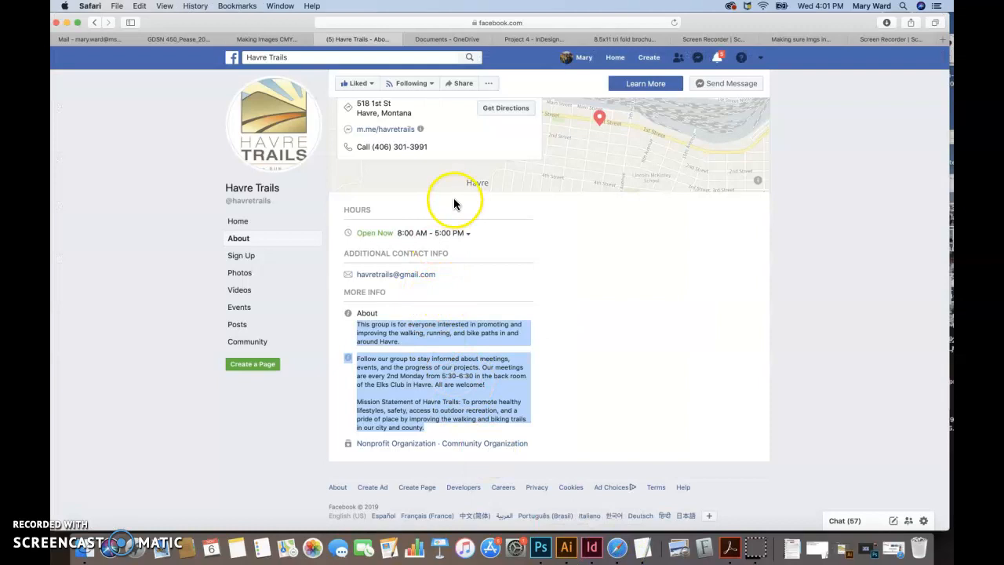
left_click(260, 309)
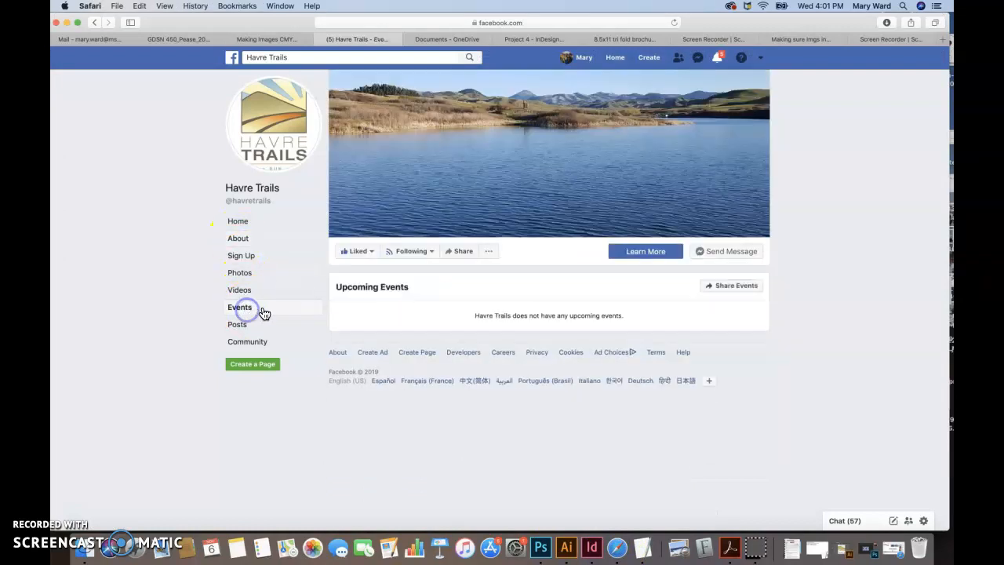
scroll(302, 390, "down", 4)
scroll(302, 391, "down", 6)
scroll(303, 391, "down", 8)
scroll(302, 388, "up", 12)
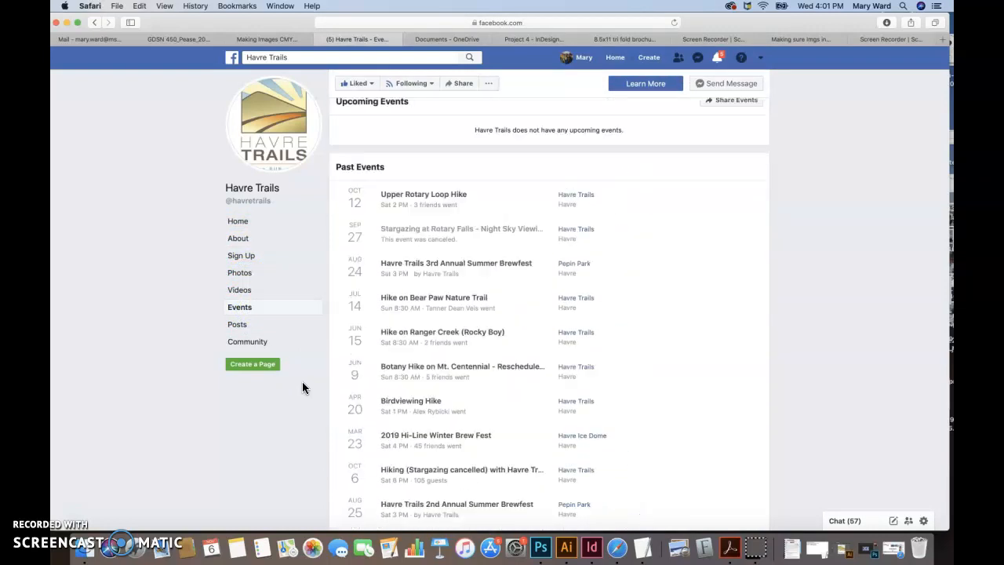
Open the Upper Rotary Loop Hike event, expand its full details and read through the hike description.
left_click(439, 261)
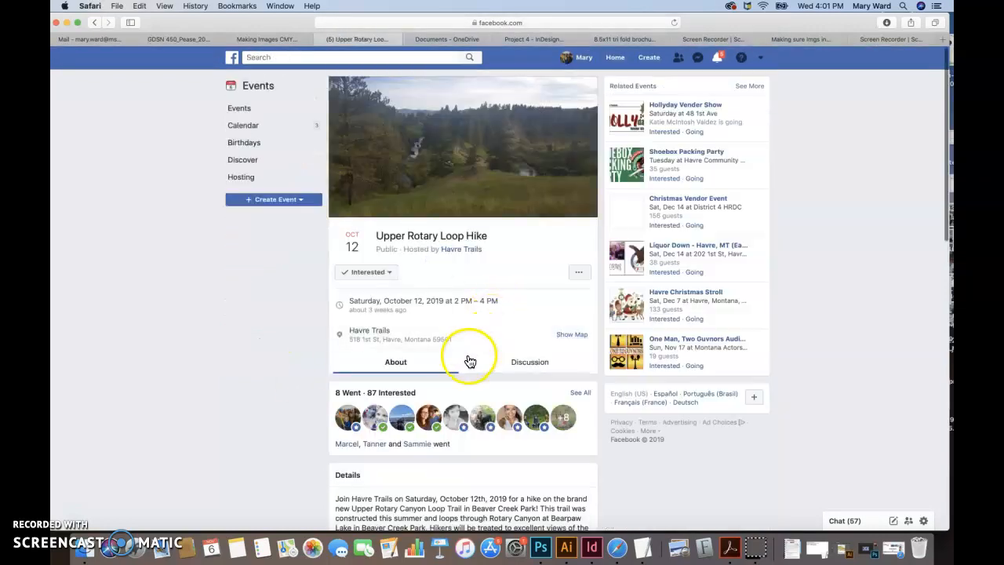
scroll(469, 360, "down", 5)
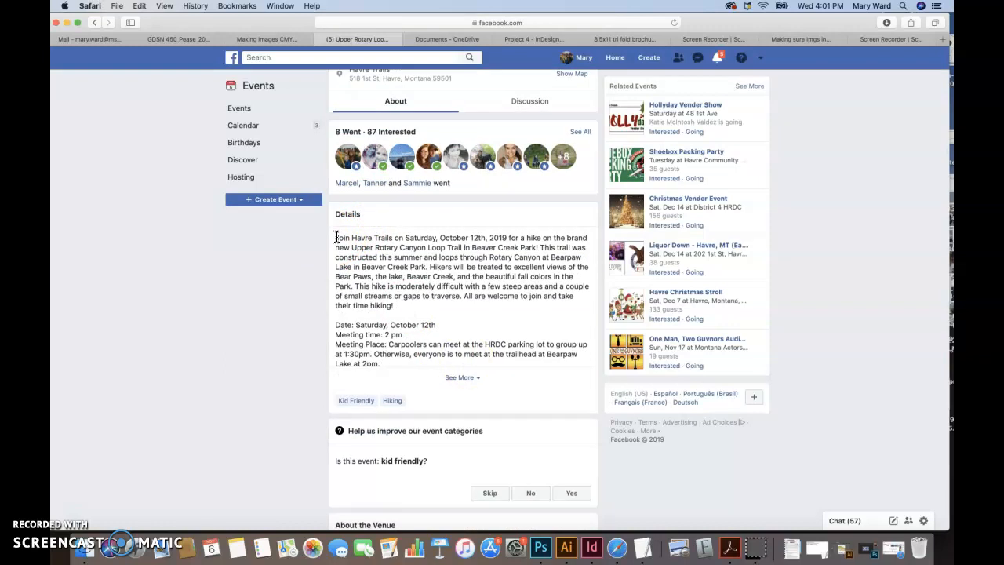
left_click(460, 377)
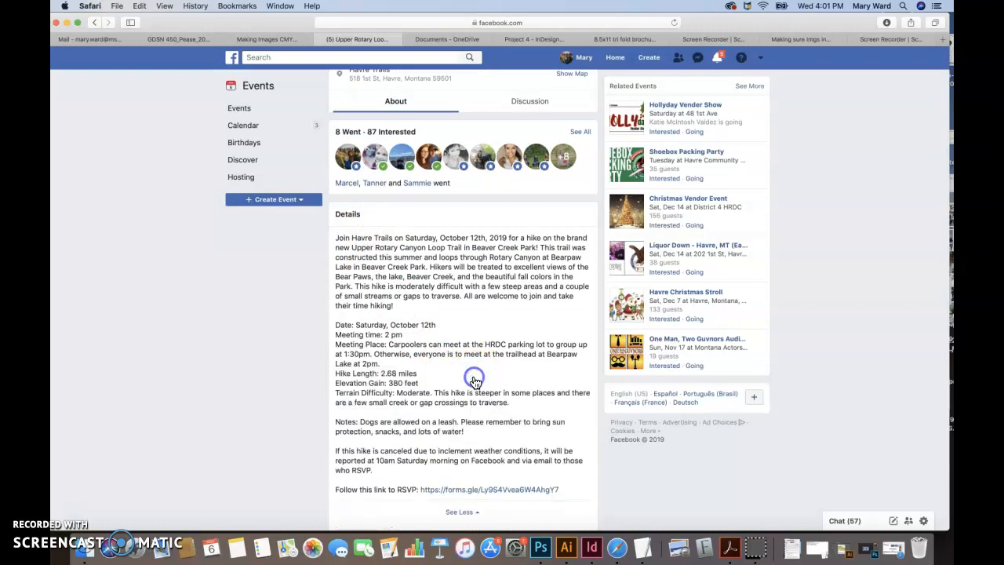
scroll(325, 428, "down", 1)
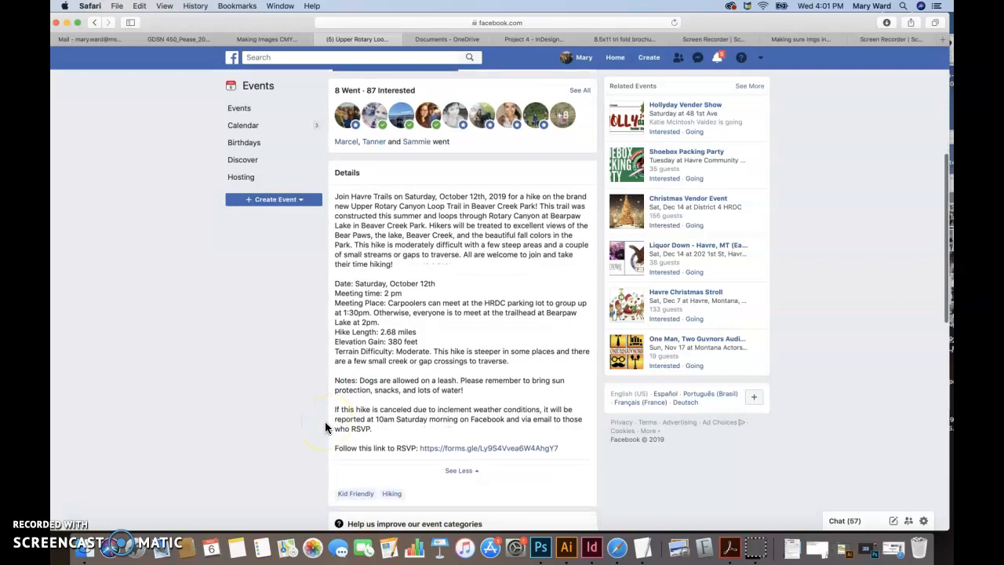
scroll(325, 427, "down", 3)
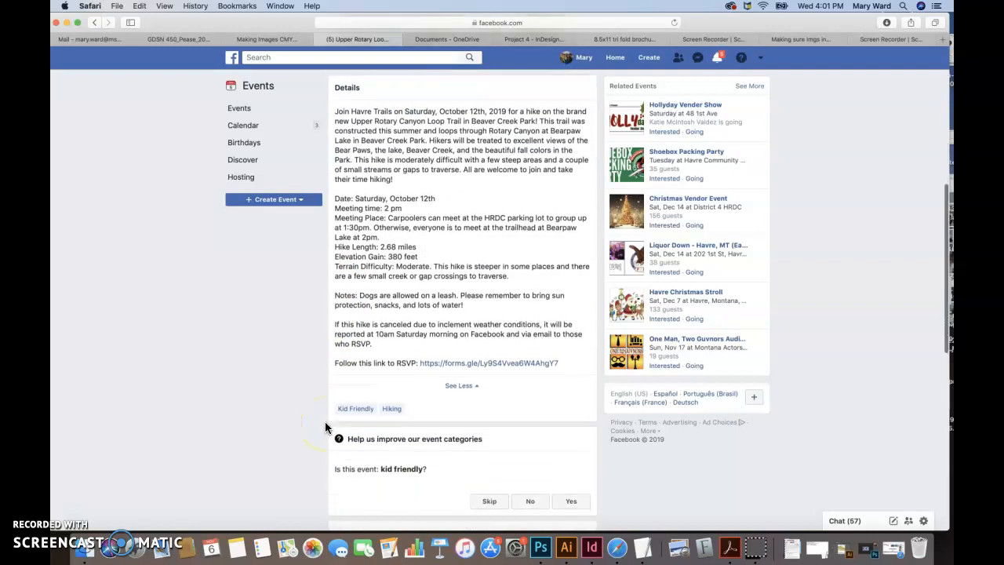
scroll(326, 428, "up", 1)
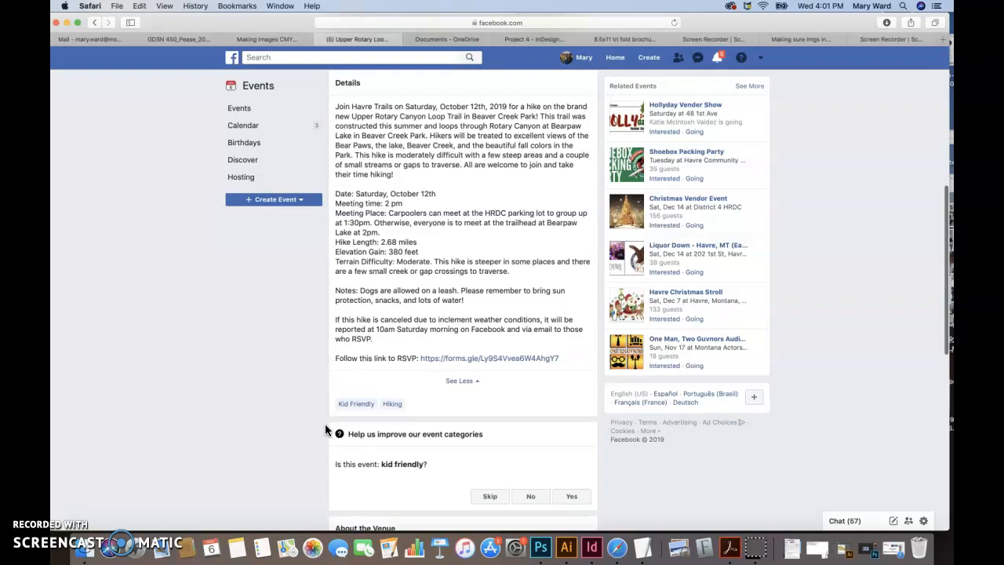